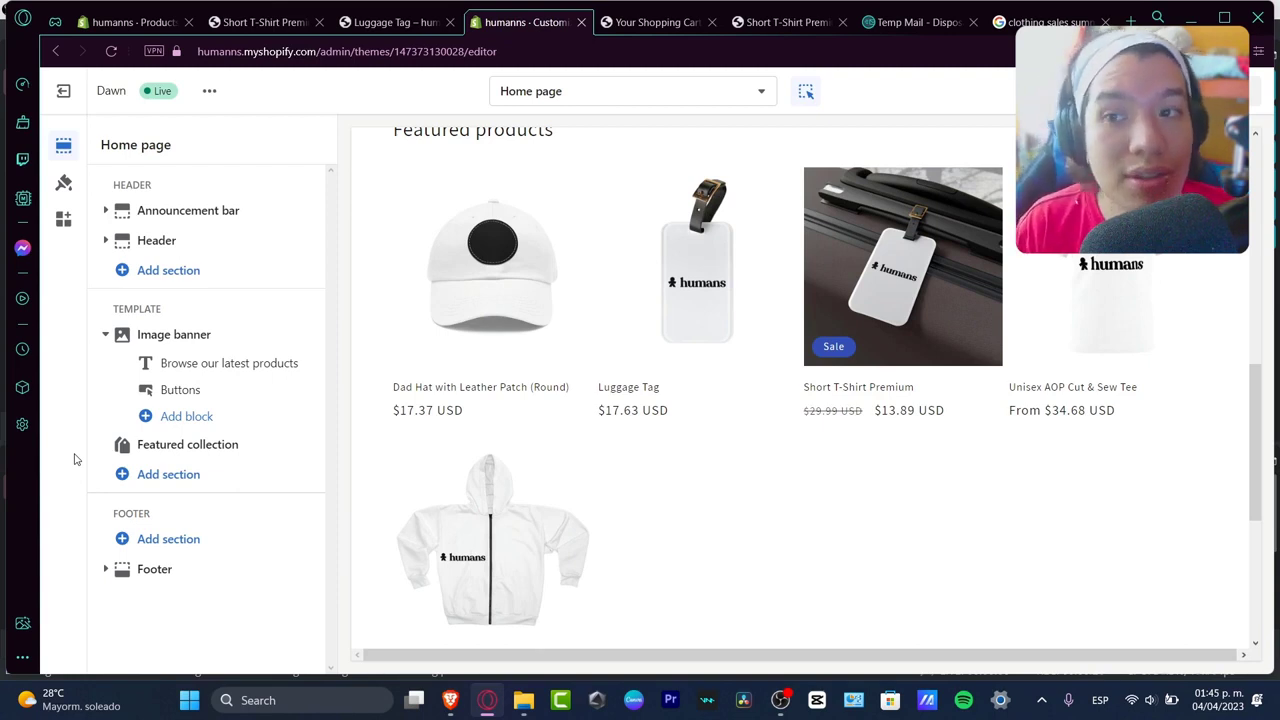
Look over the home page preview from the image banner through the featured products to the footer
scroll(585, 444, up, 3)
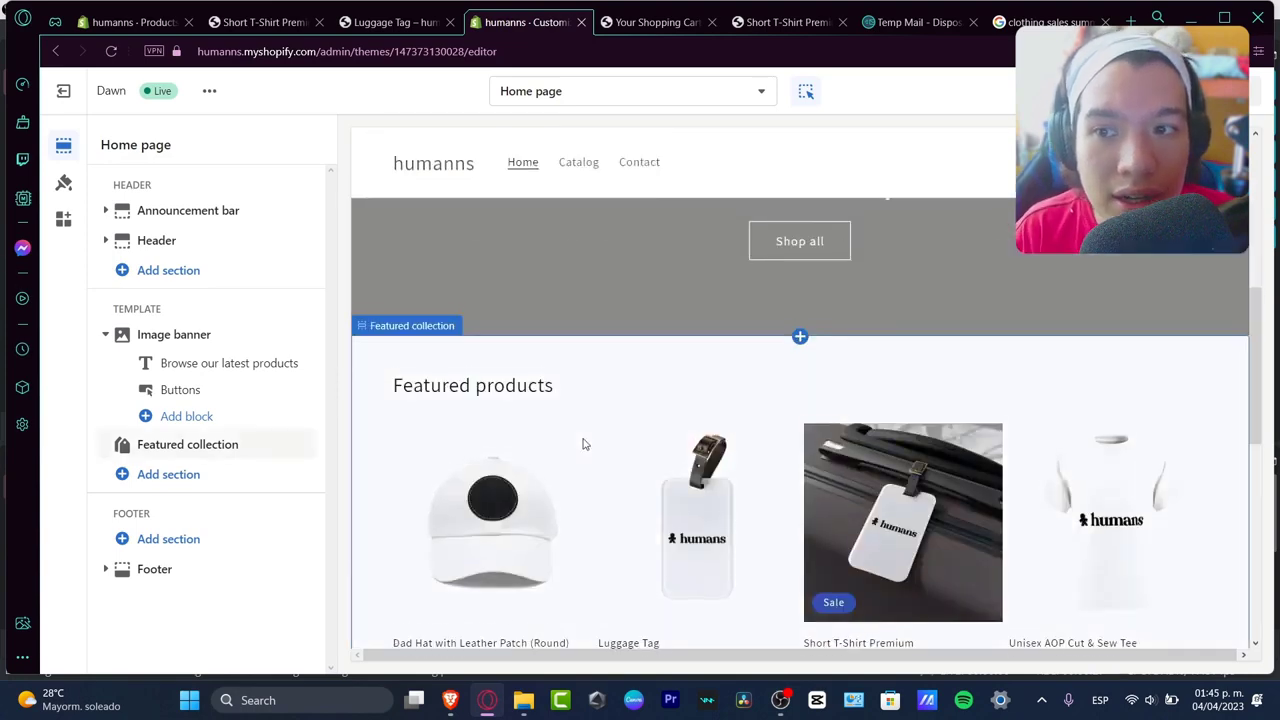
scroll(585, 444, up, 3)
scroll(592, 449, down, 5)
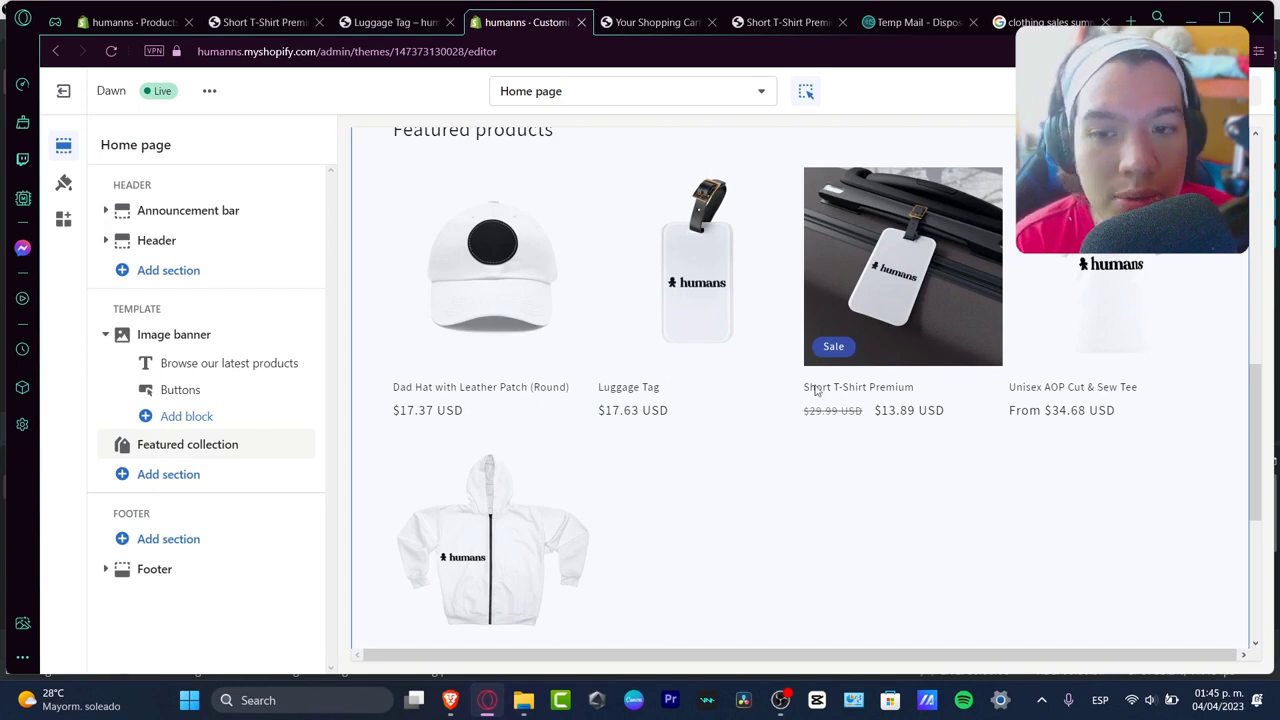
scroll(855, 390, down, 4)
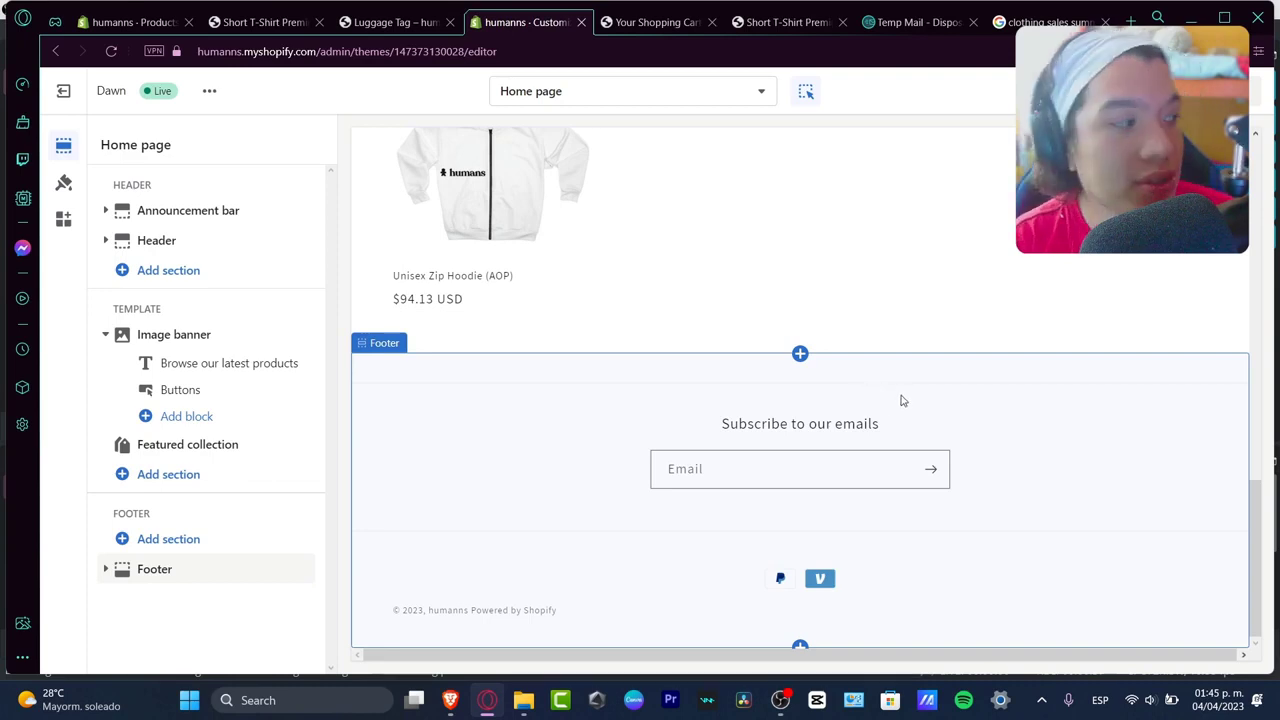
scroll(913, 339, up, 11)
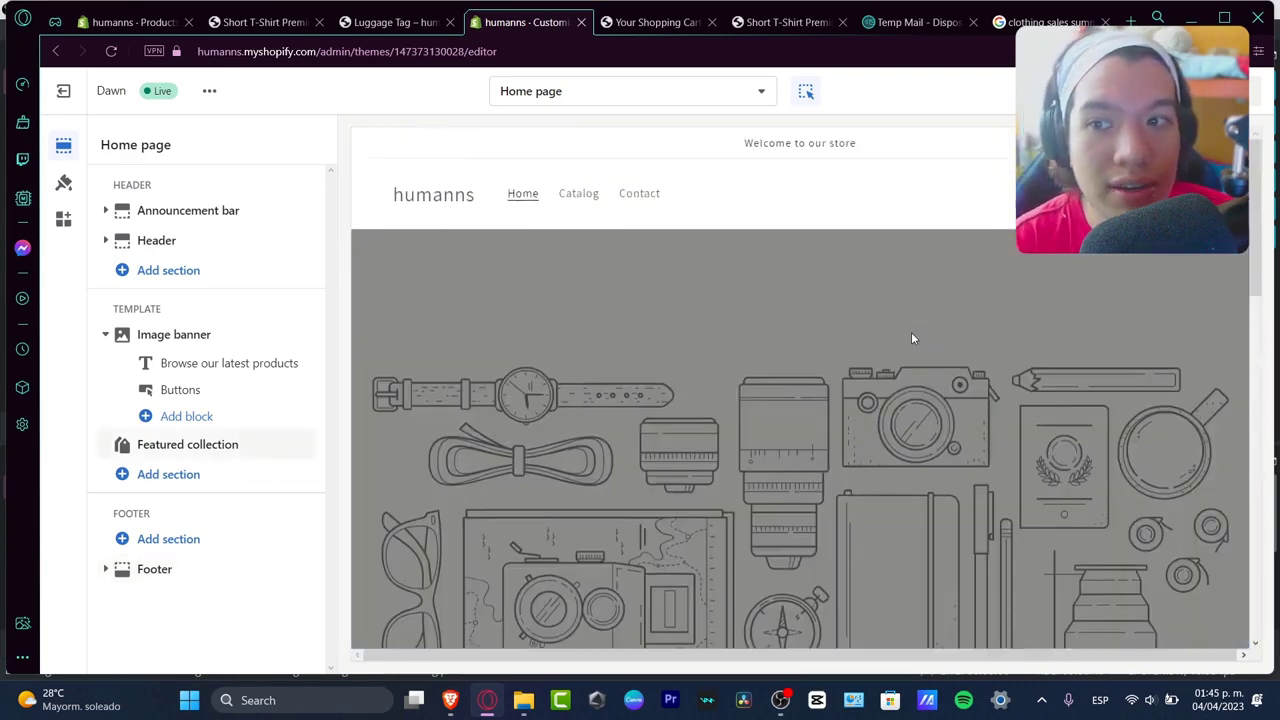
Leave the theme editor for the store's product list and collapse the trial notice
click(63, 90)
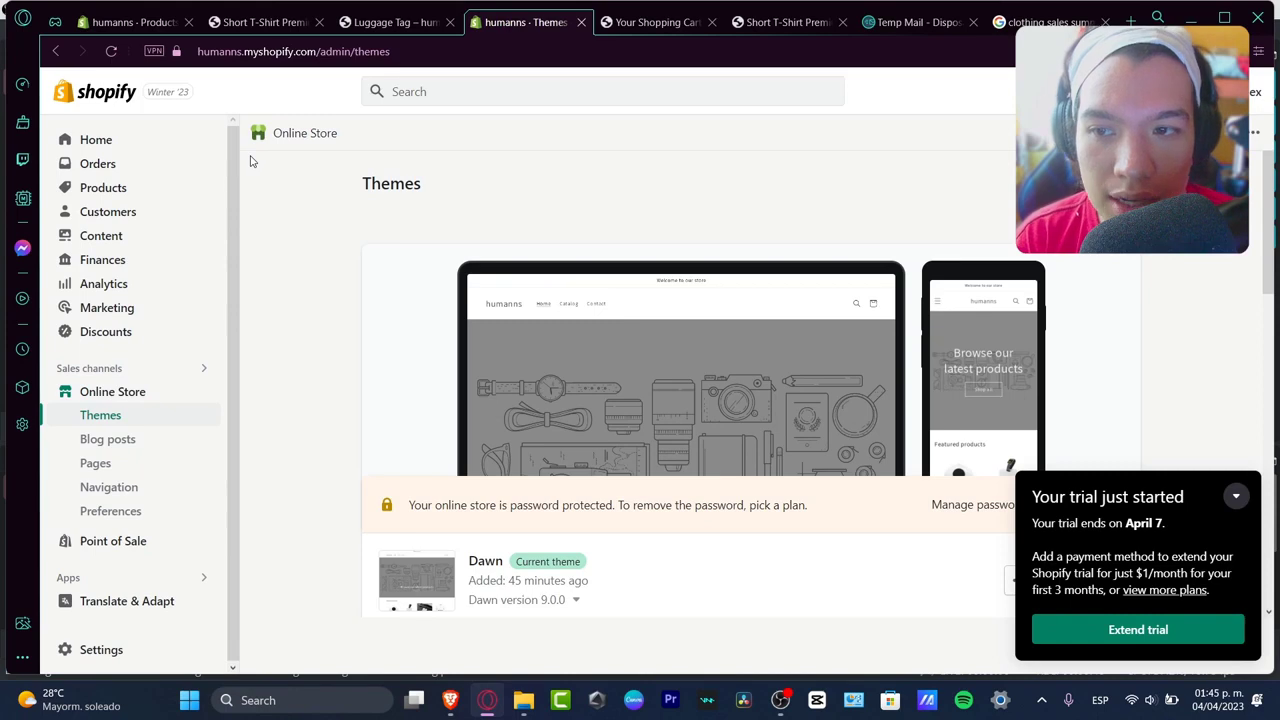
click(151, 186)
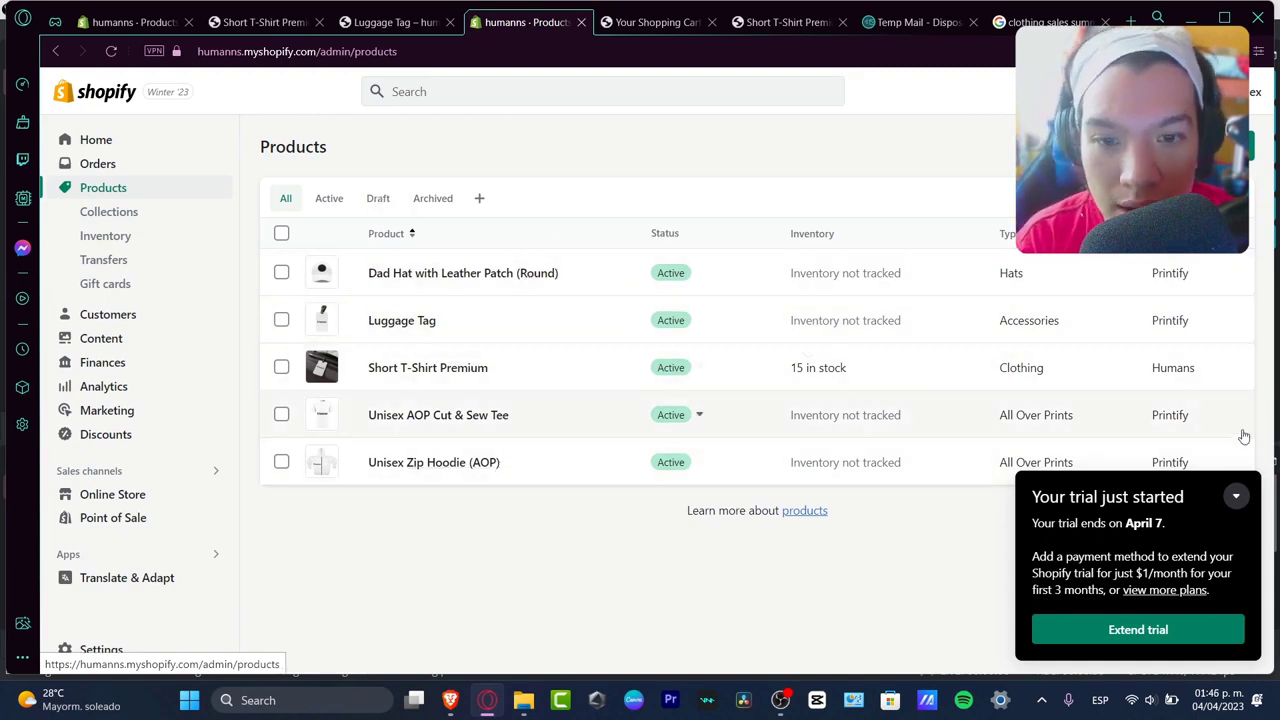
click(1236, 496)
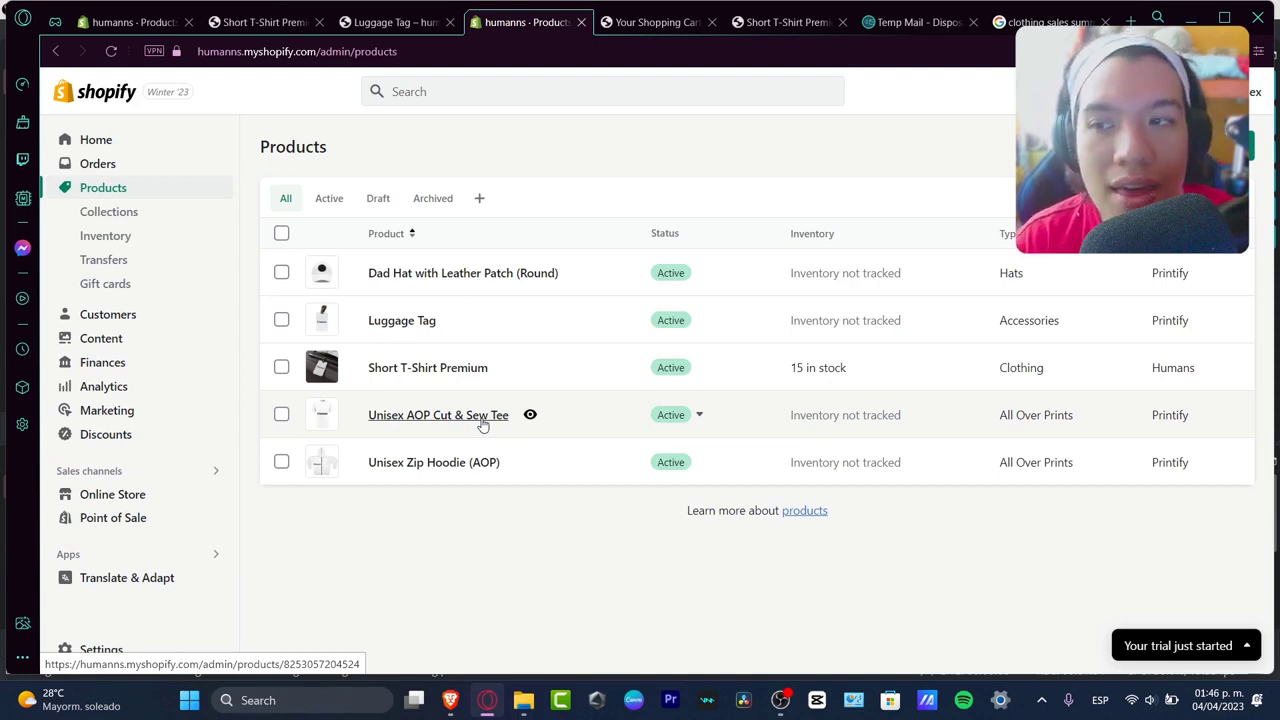
Open the Printify app and show the Face Masks category under Accessories in its catalog
click(175, 556)
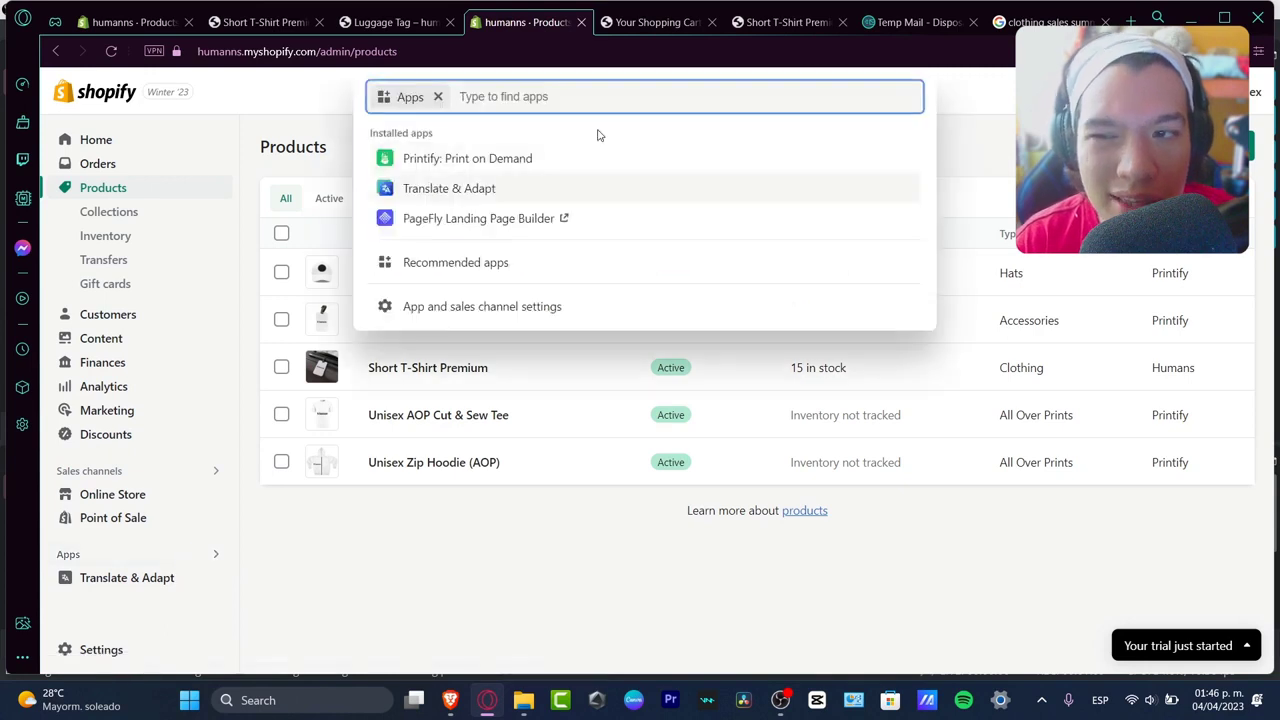
click(589, 164)
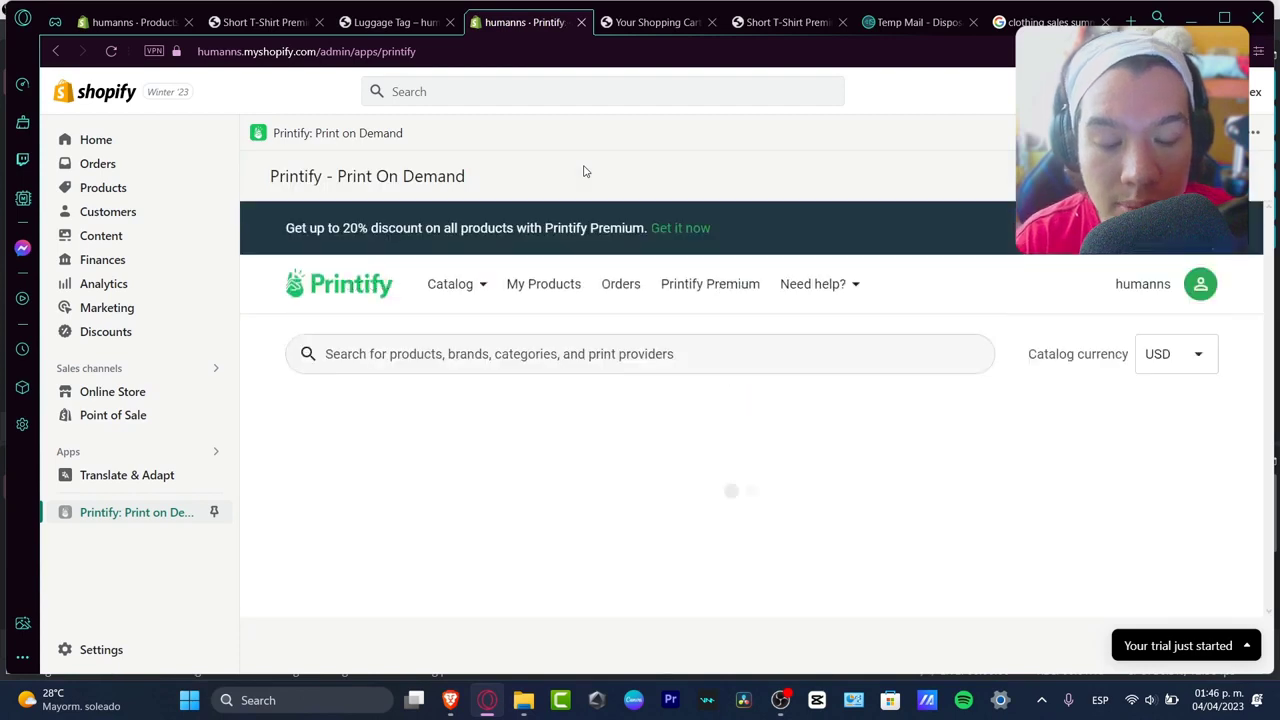
click(478, 290)
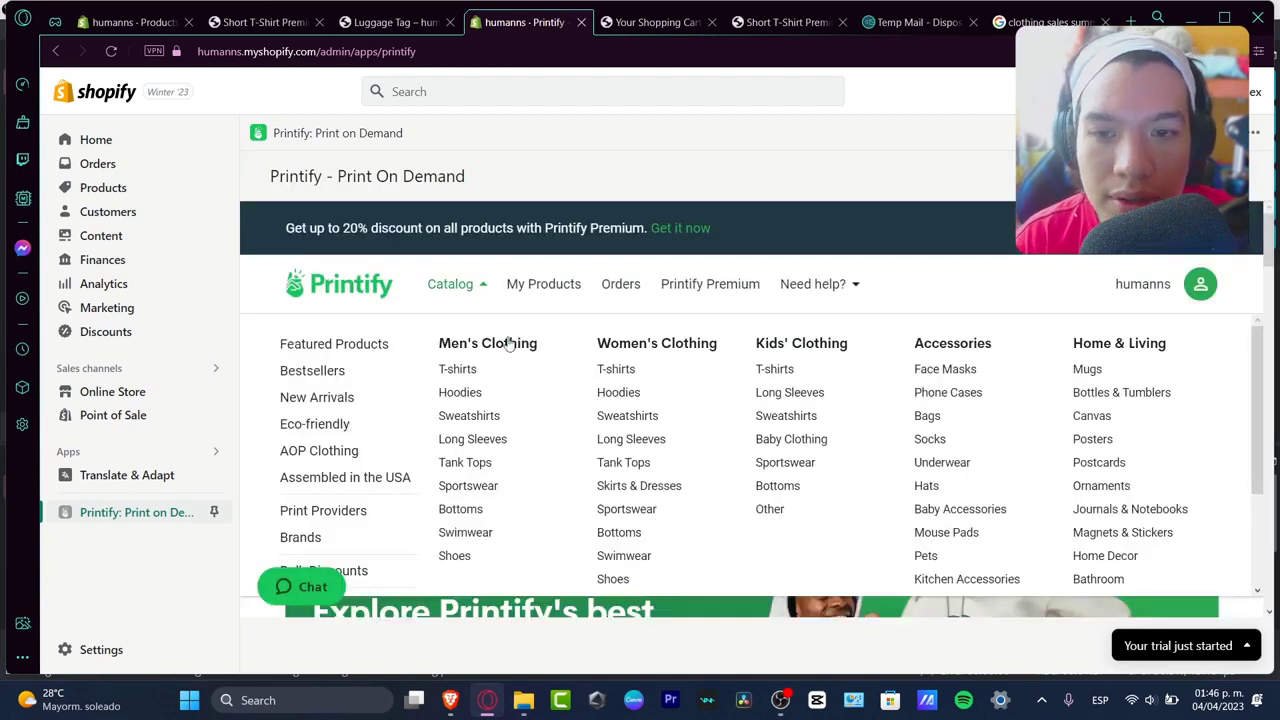
click(943, 369)
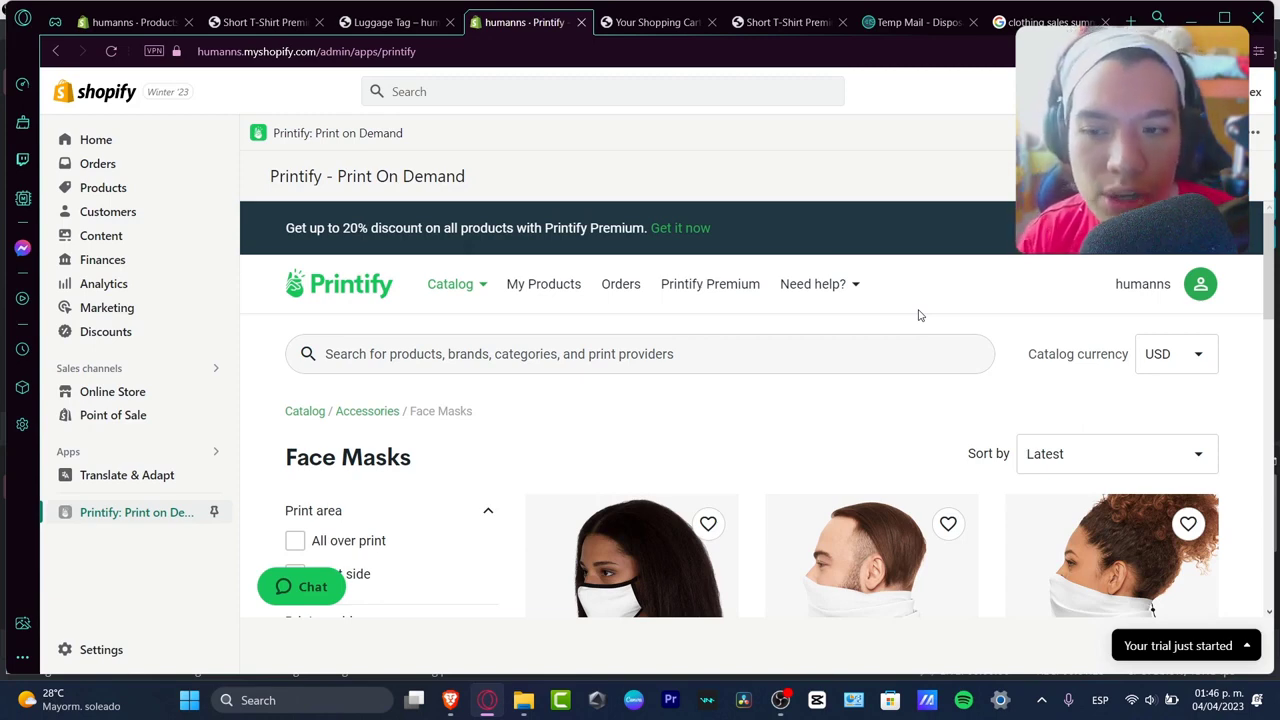
Choose the Fitted Polyester Face Mask and start designing it with the print provider FYBY
scroll(920, 312, down, 4)
scroll(923, 310, up, 2)
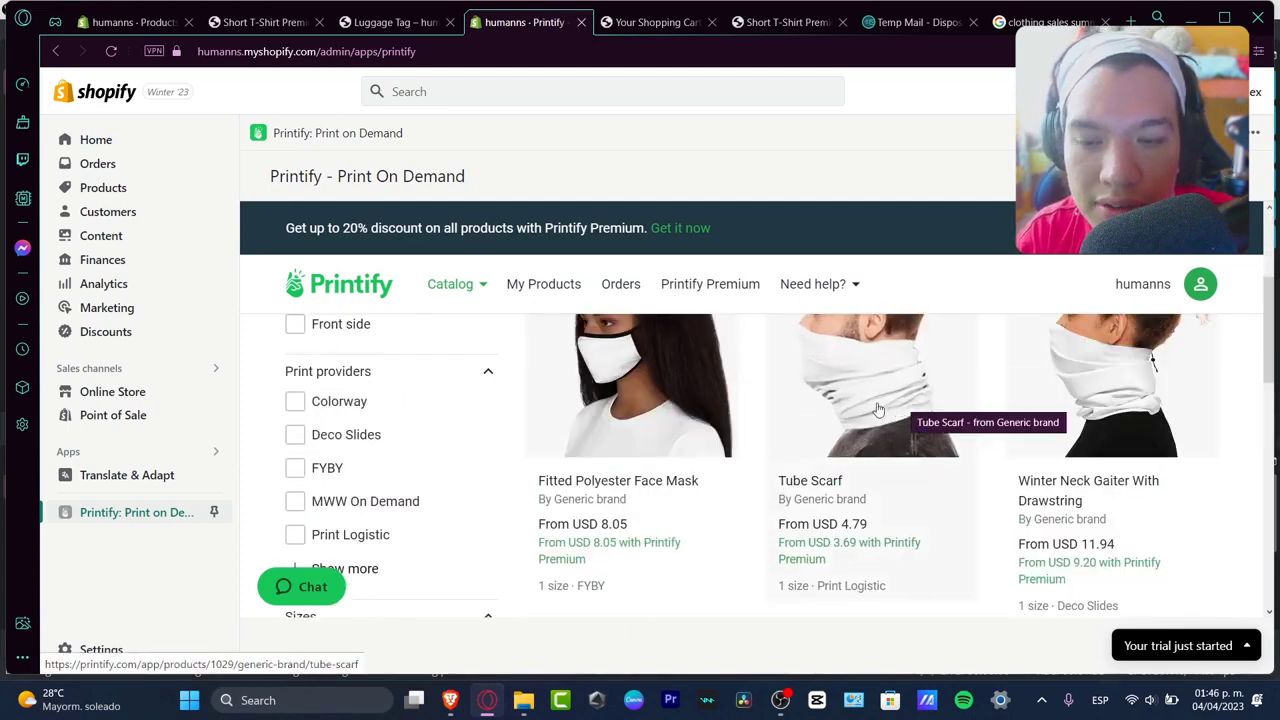
click(700, 440)
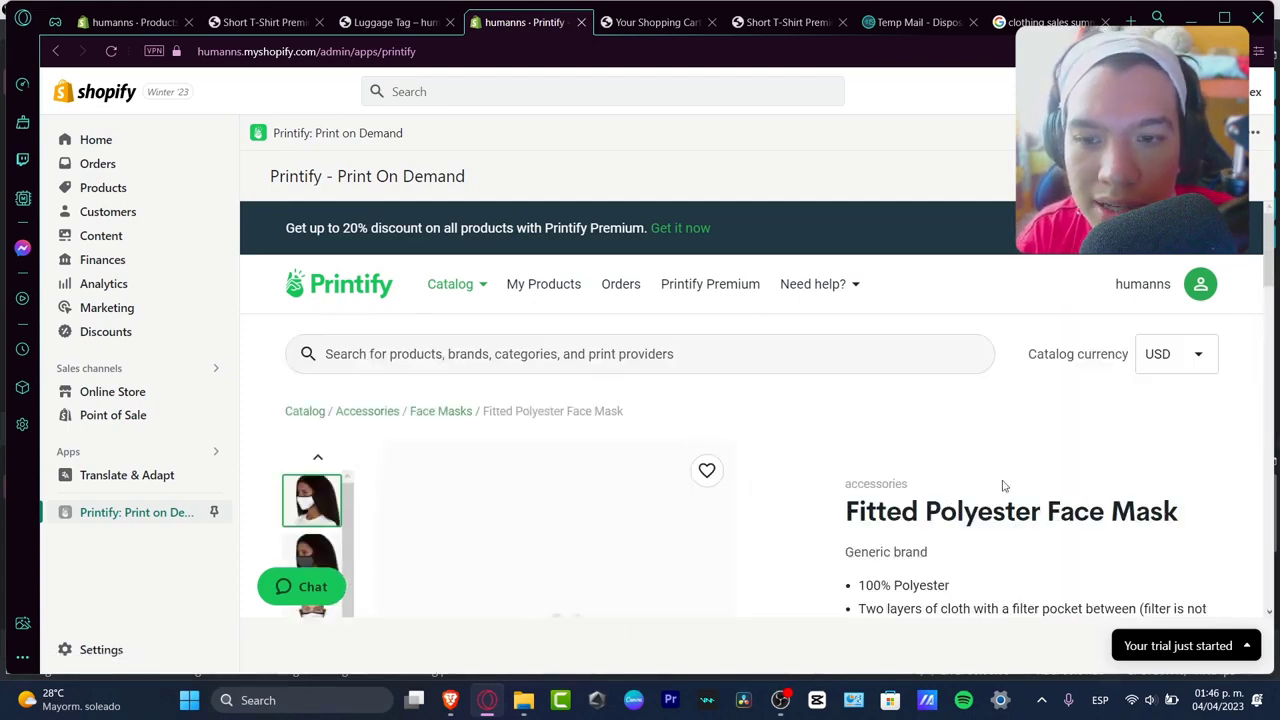
scroll(1006, 483, down, 5)
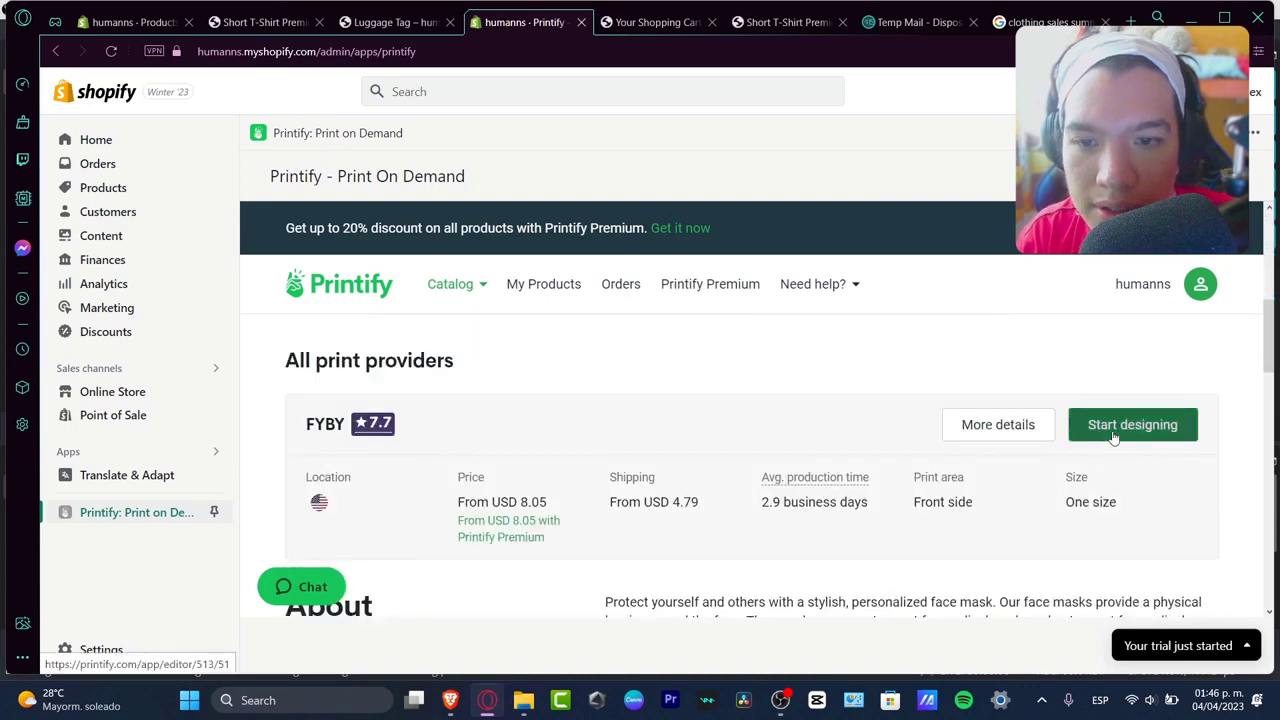
click(1112, 436)
Add the image humans_logo_hoodie from the device's Downloads folder as the mask's design
click(1031, 381)
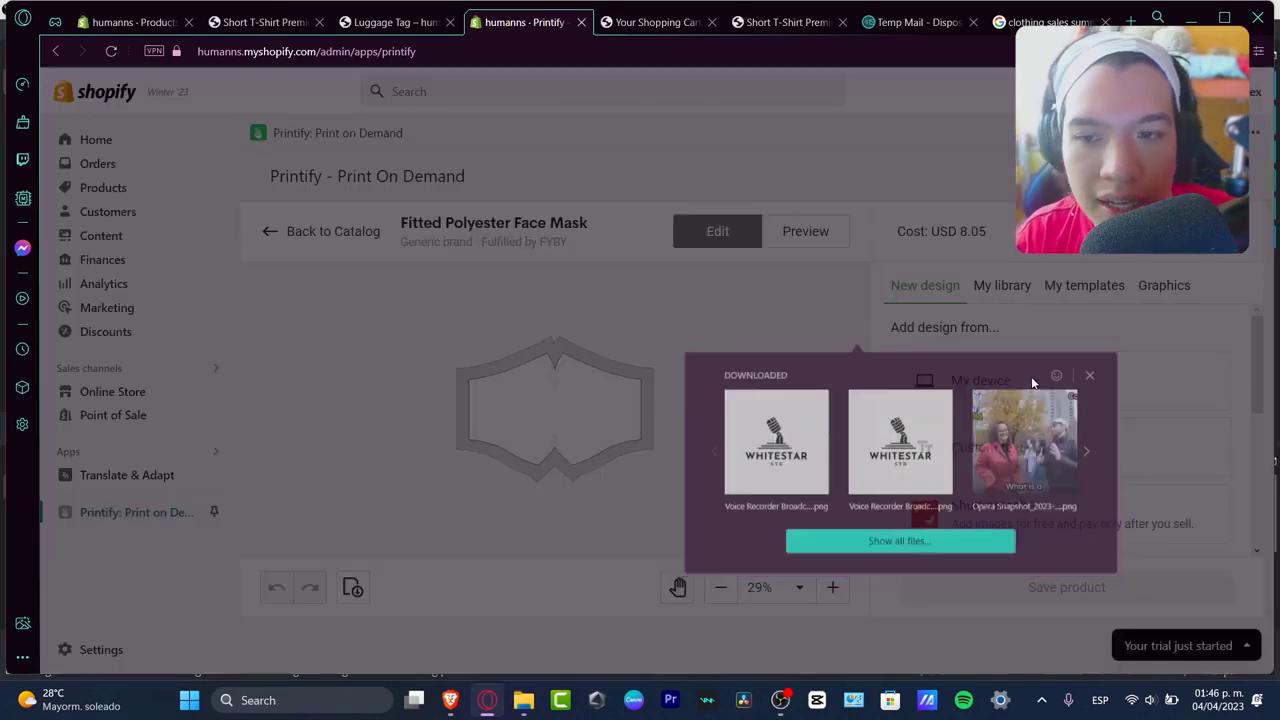
click(931, 541)
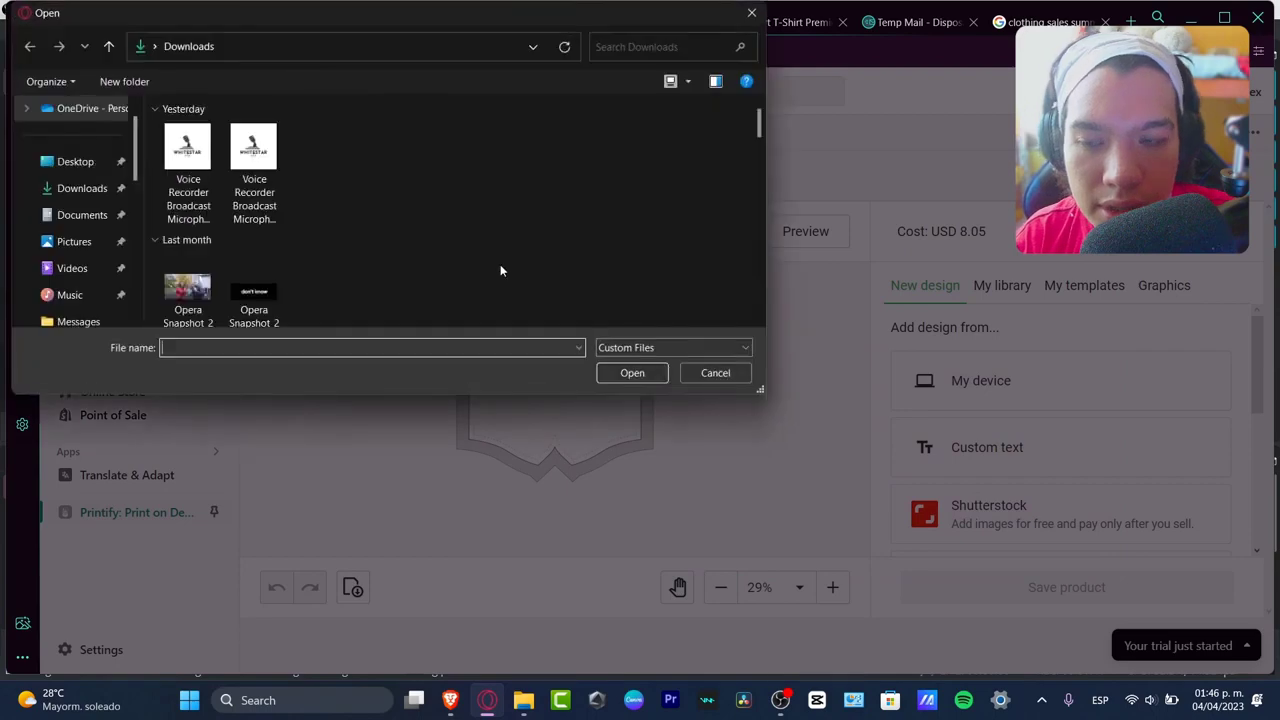
scroll(501, 270, down, 5)
click(715, 265)
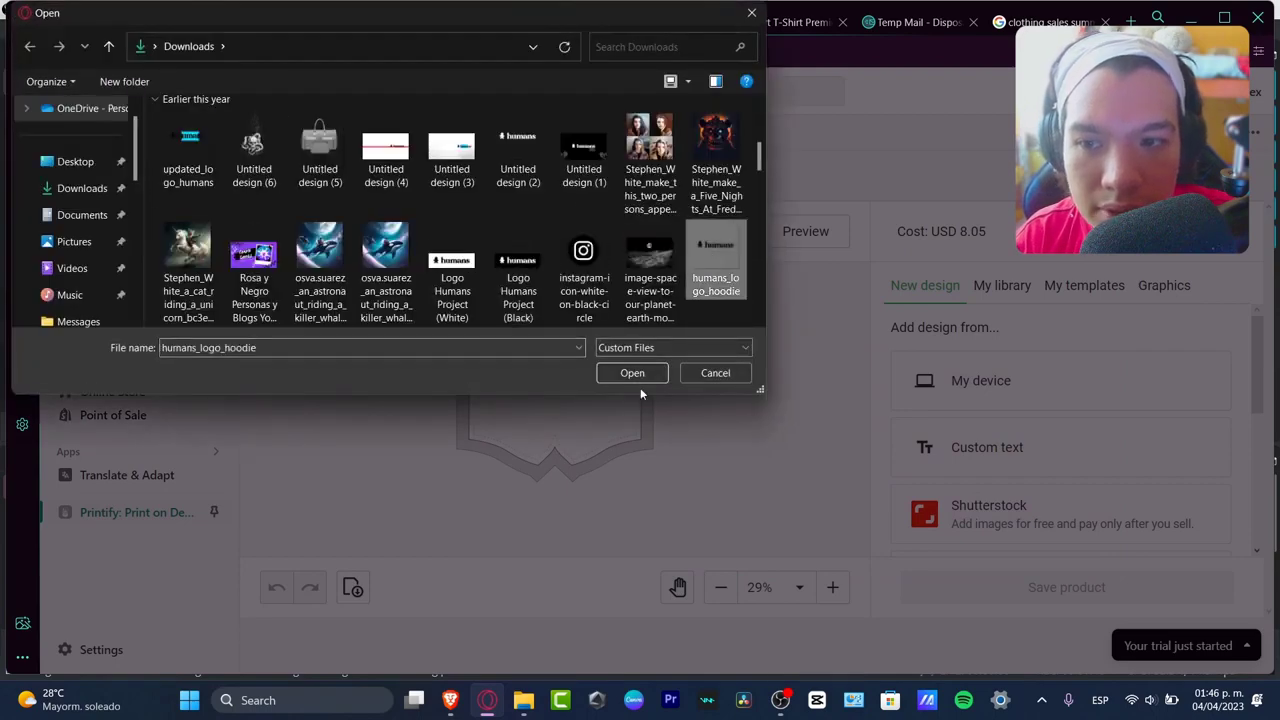
click(634, 376)
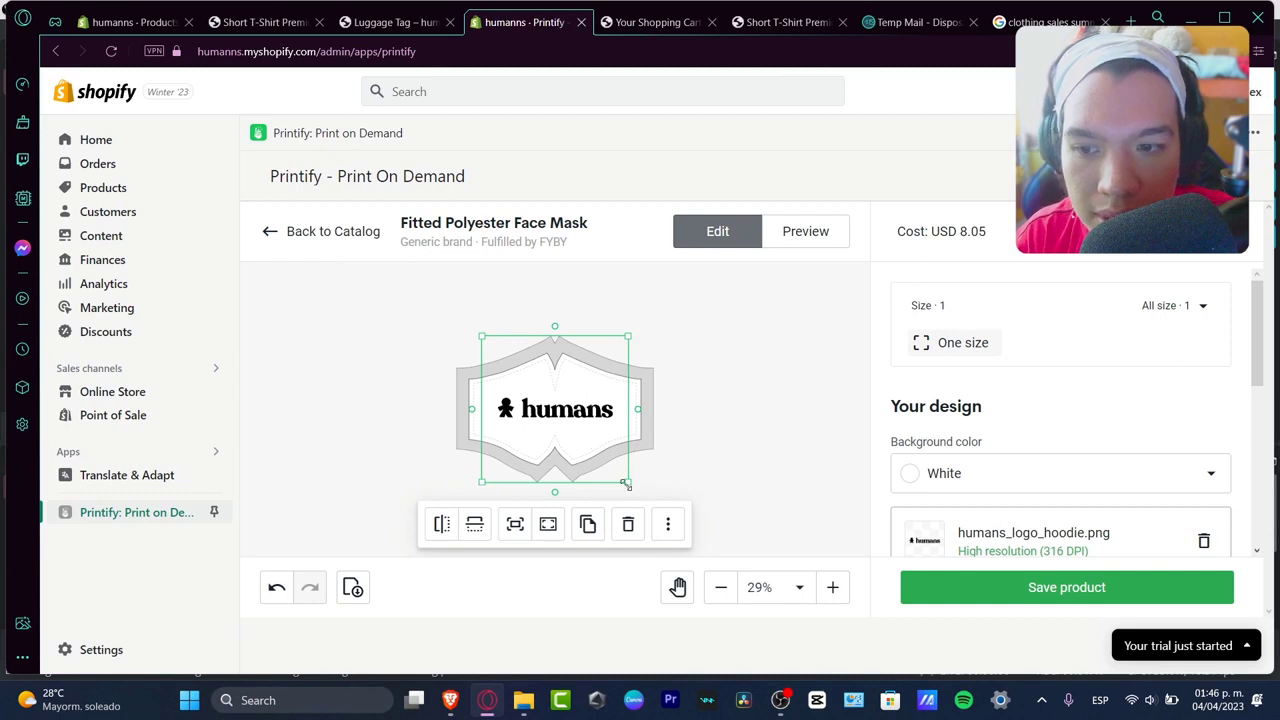
Enlarge the humans logo to span the mask's front, recentre it and save the product
drag(626, 484, 657, 511)
drag(624, 449, 607, 430)
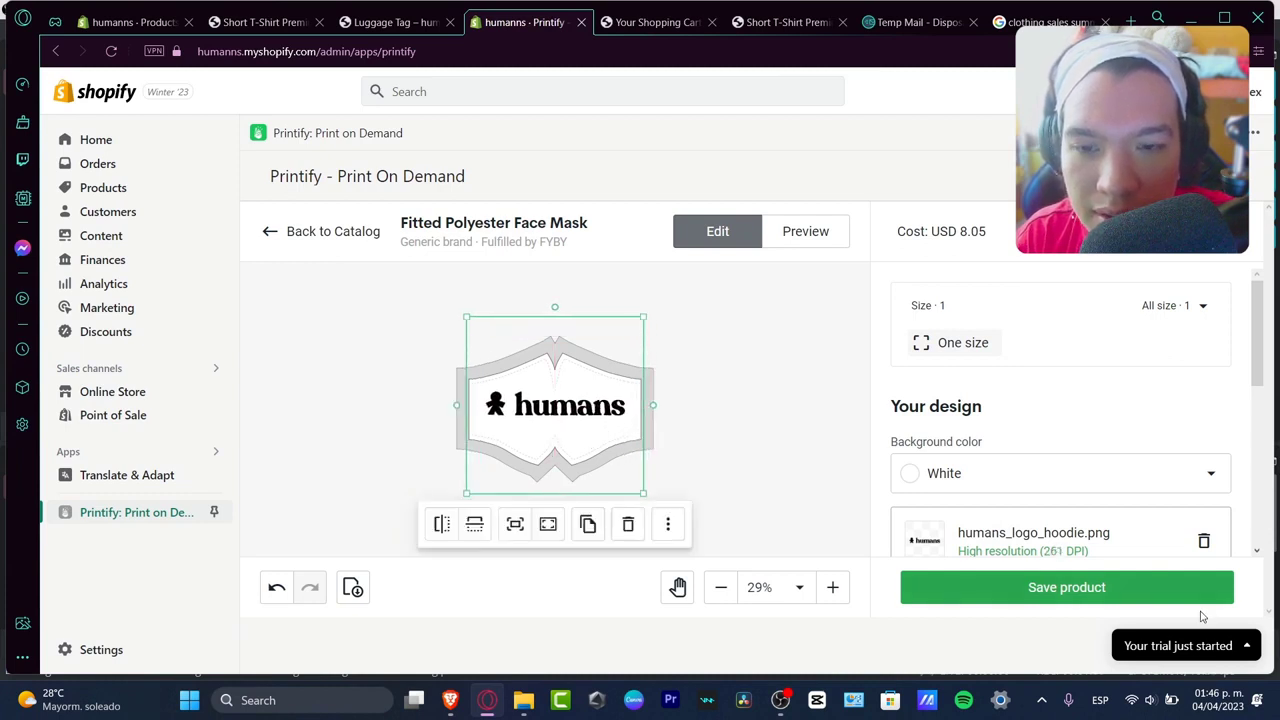
click(1137, 591)
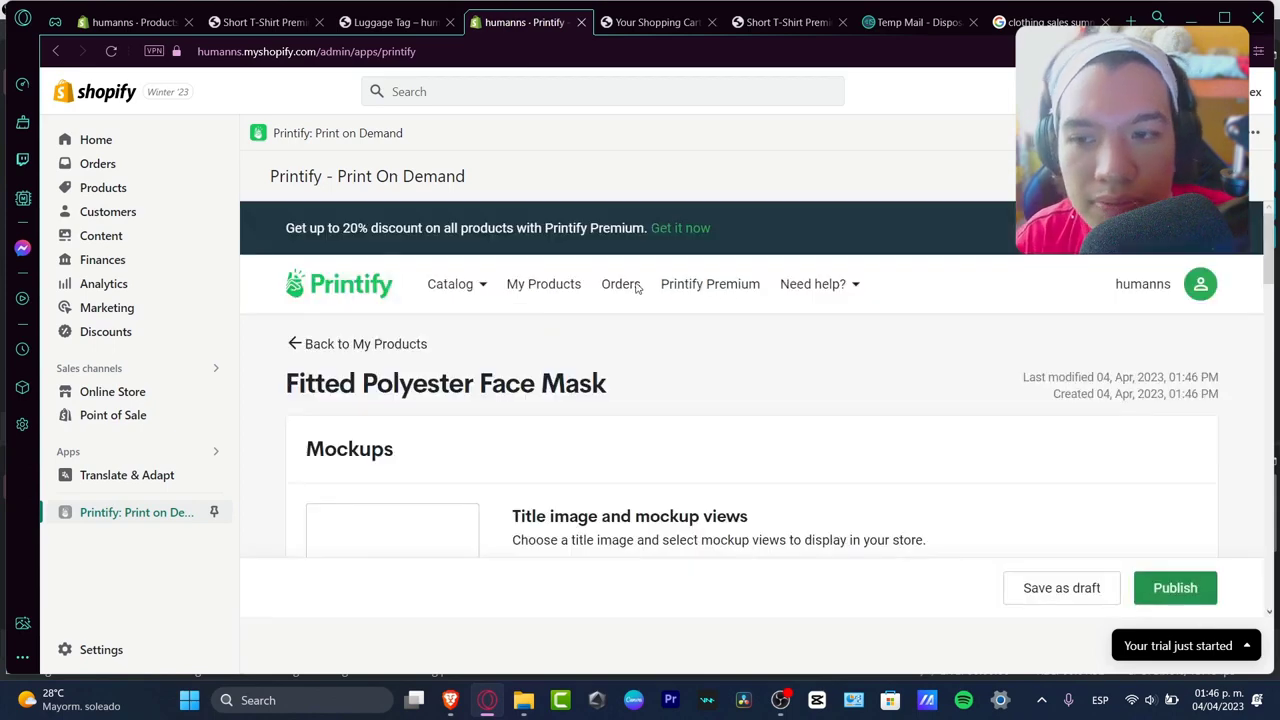
Publish the Fitted Polyester Face Mask with the Front mockup as title image and check its entry in My Products
scroll(848, 410, down, 3)
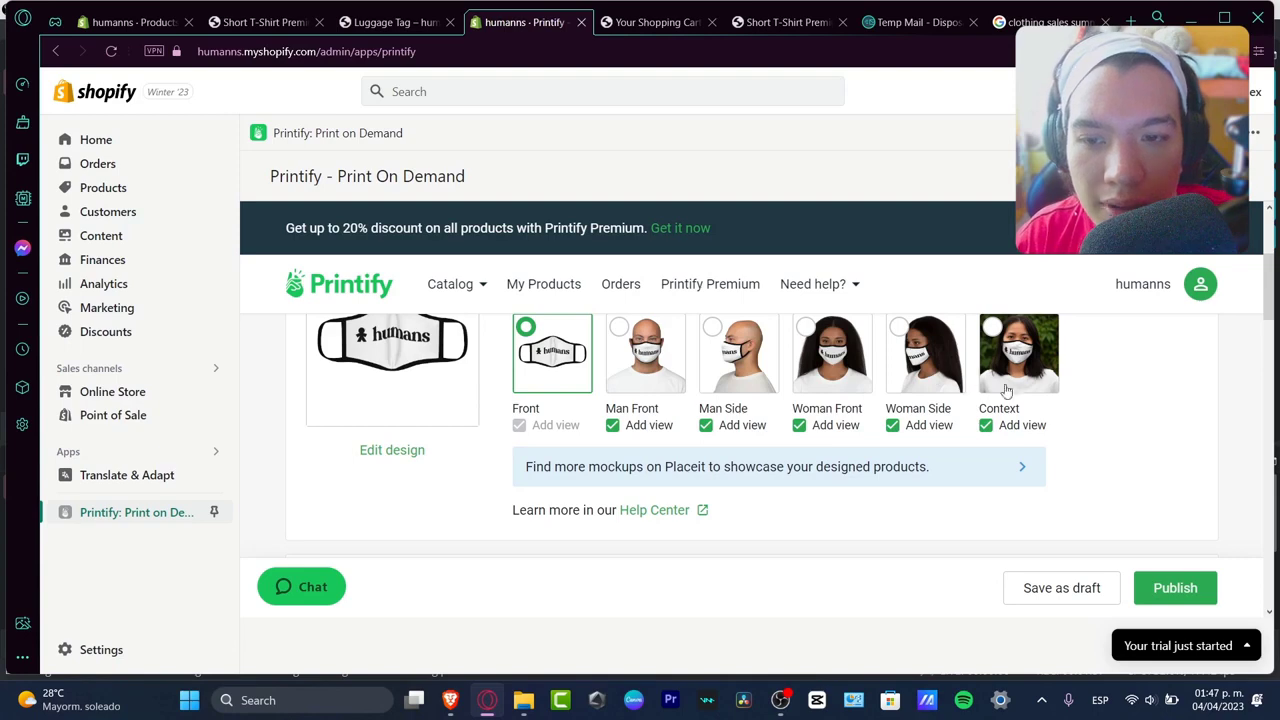
click(1208, 592)
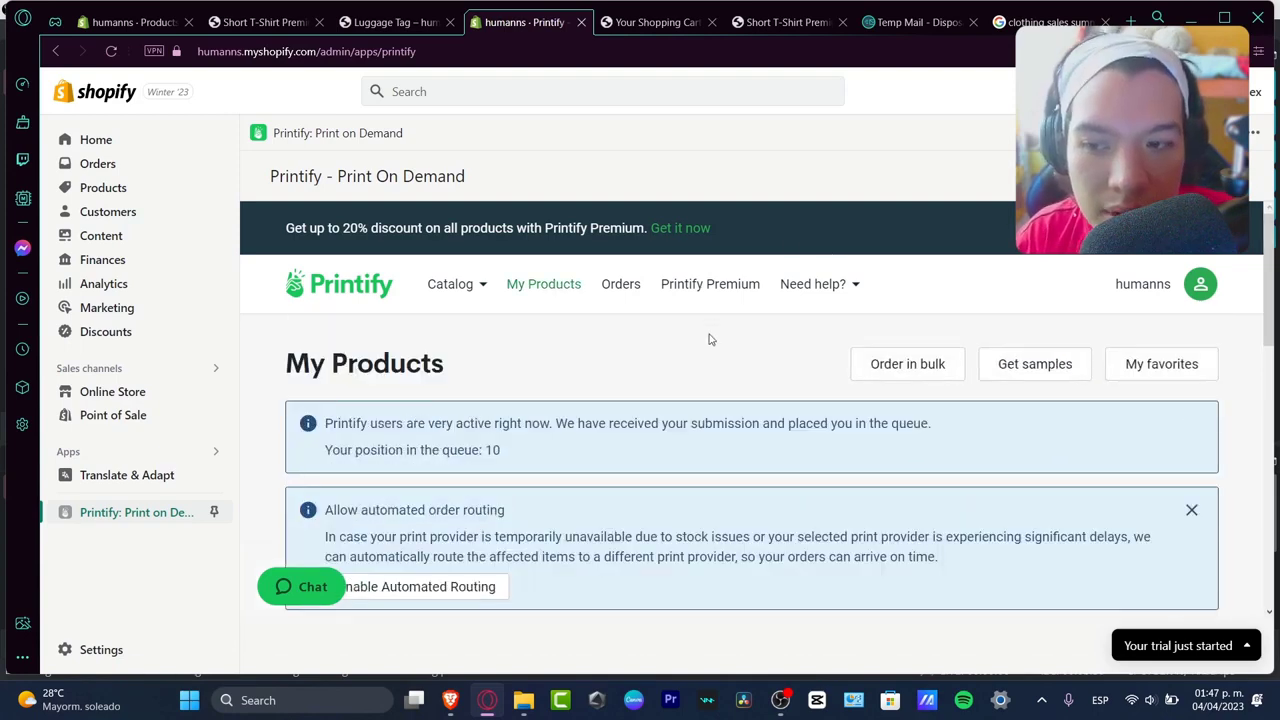
scroll(710, 337, down, 5)
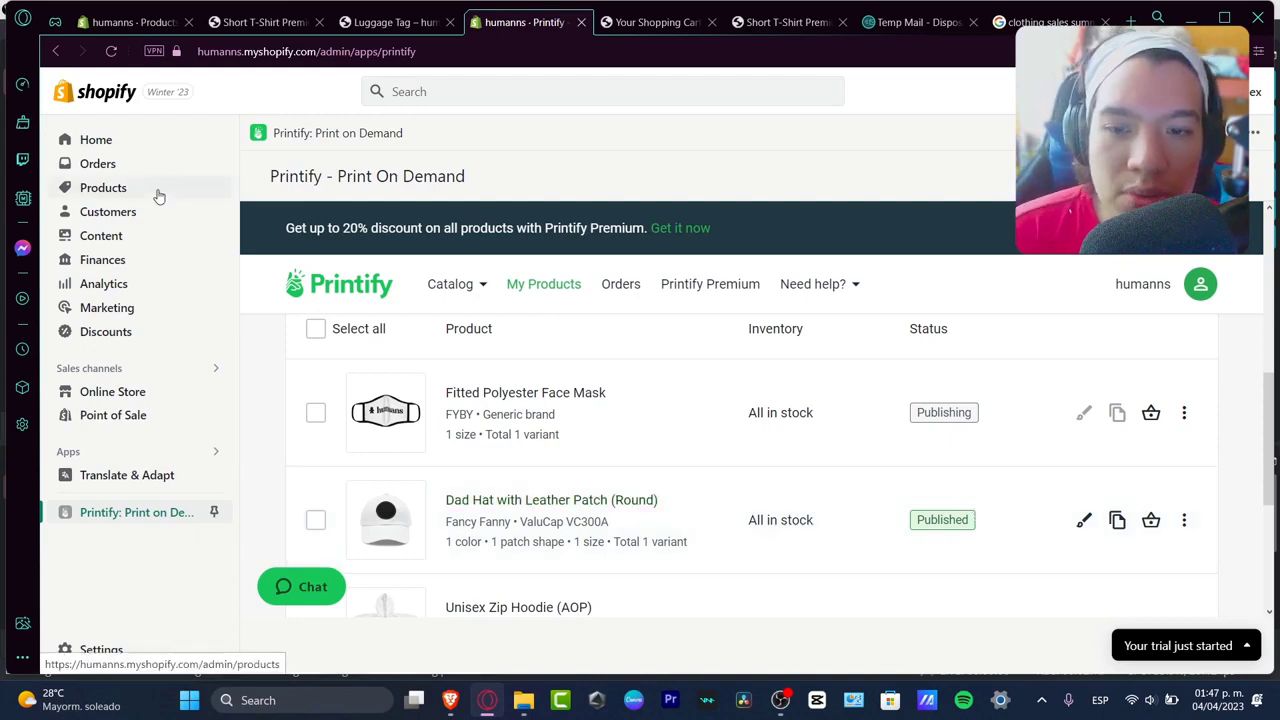
Open the Fitted Polyester Face Mask from the Shopify product list and review its description, variants and search listing
click(158, 196)
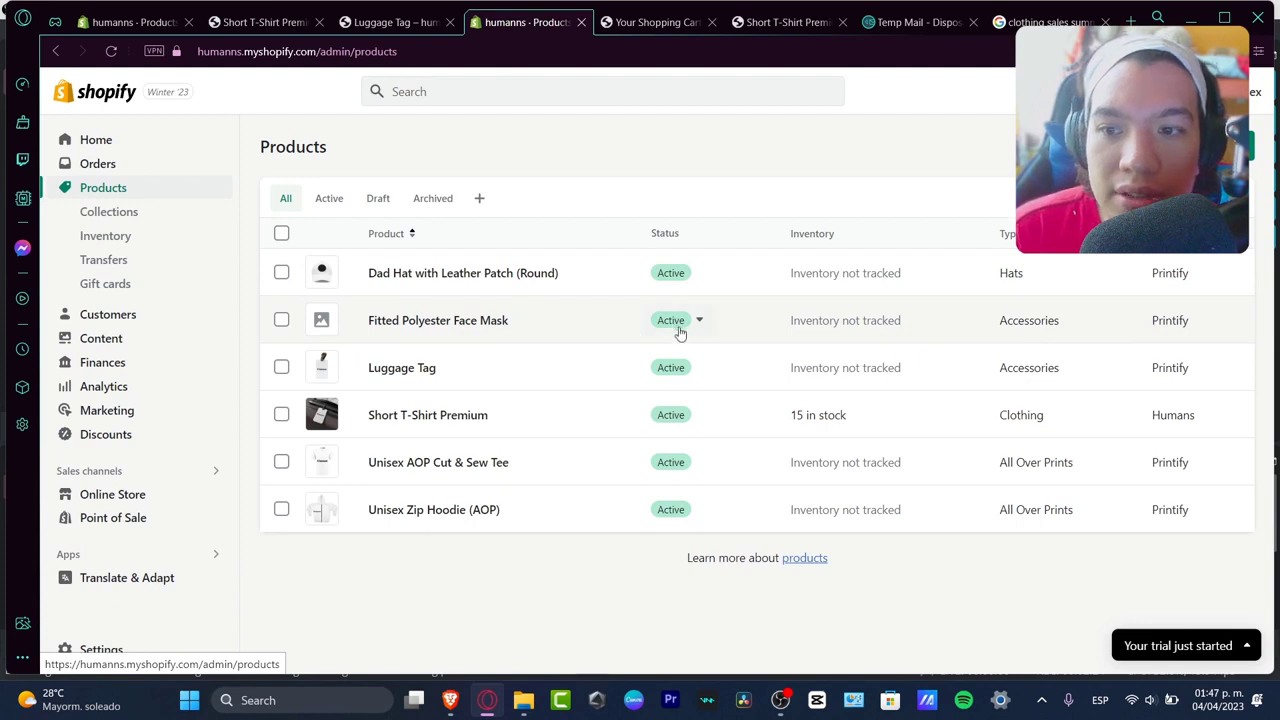
click(588, 322)
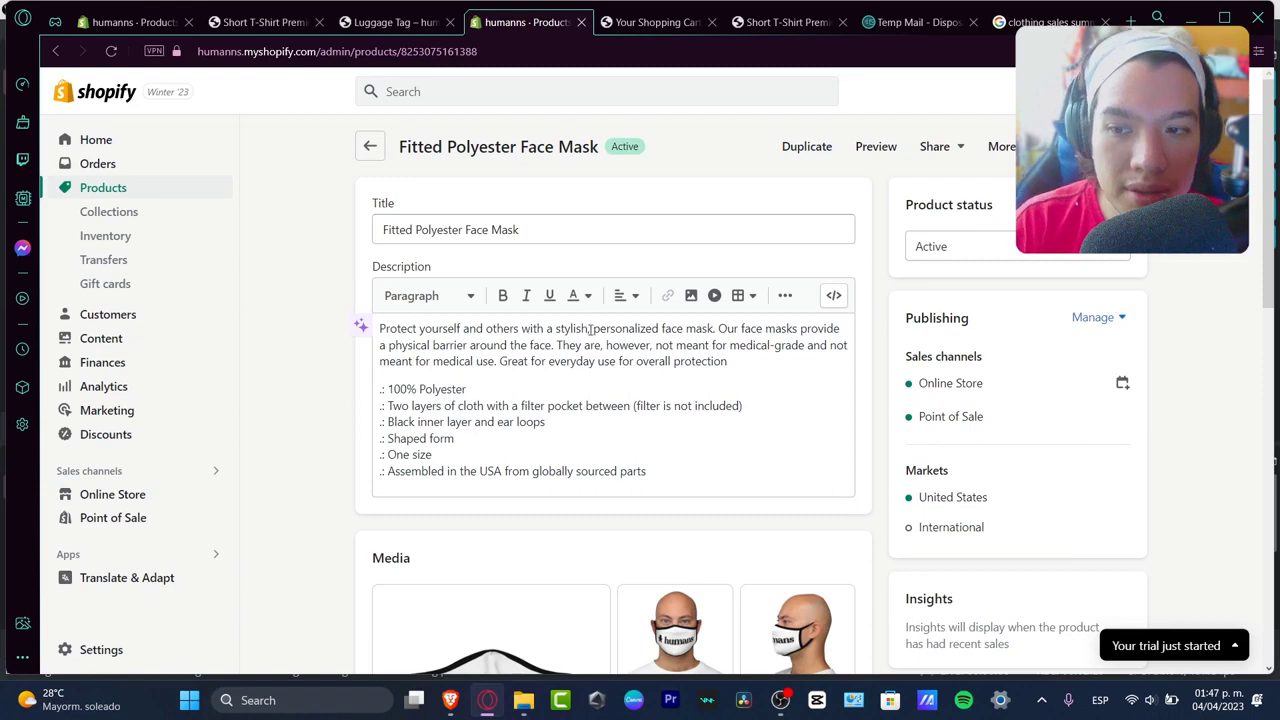
scroll(590, 330, down, 5)
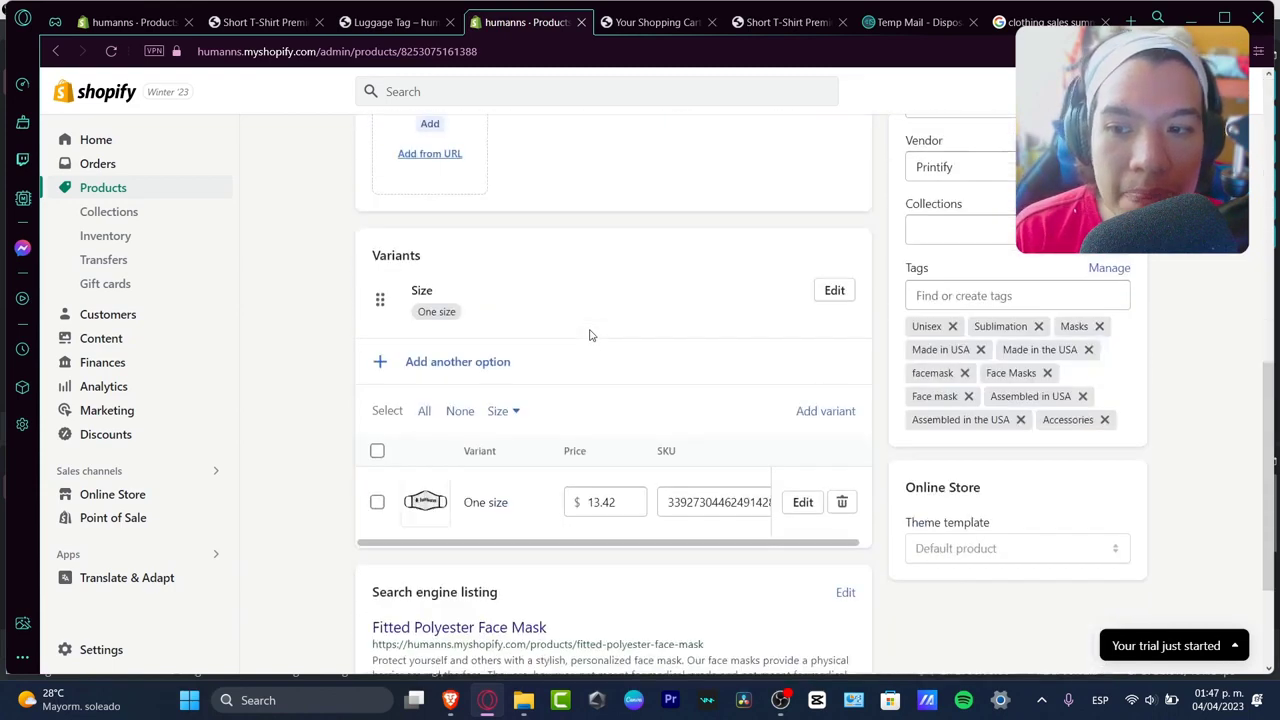
scroll(588, 333, down, 3)
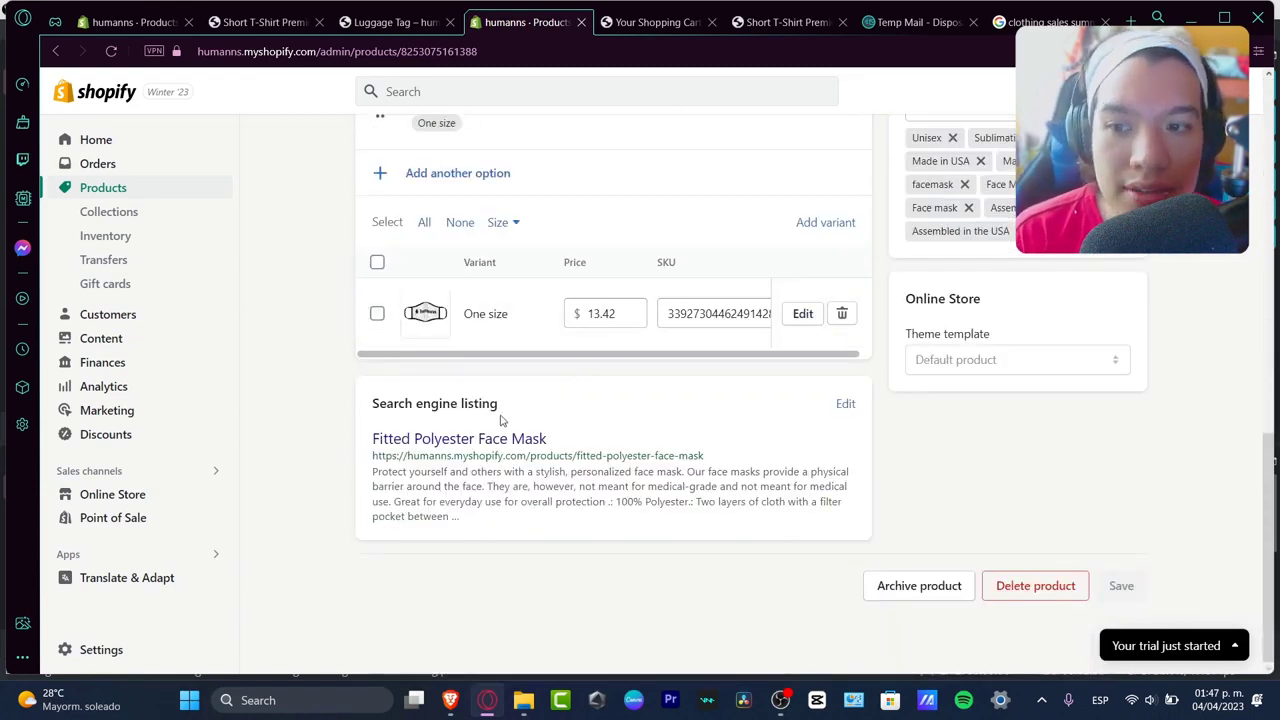
scroll(636, 462, up, 5)
Add the face mask product to the collection Manual Collection 2023
scroll(711, 486, down, 3)
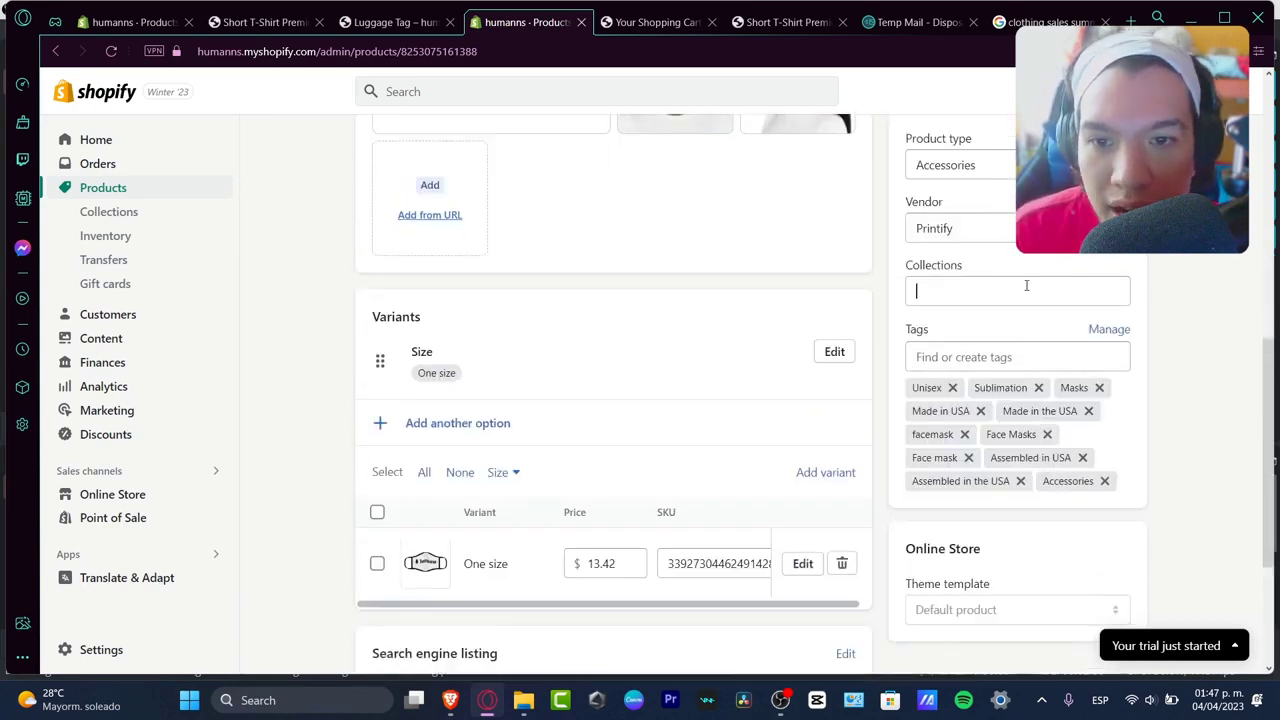
click(945, 356)
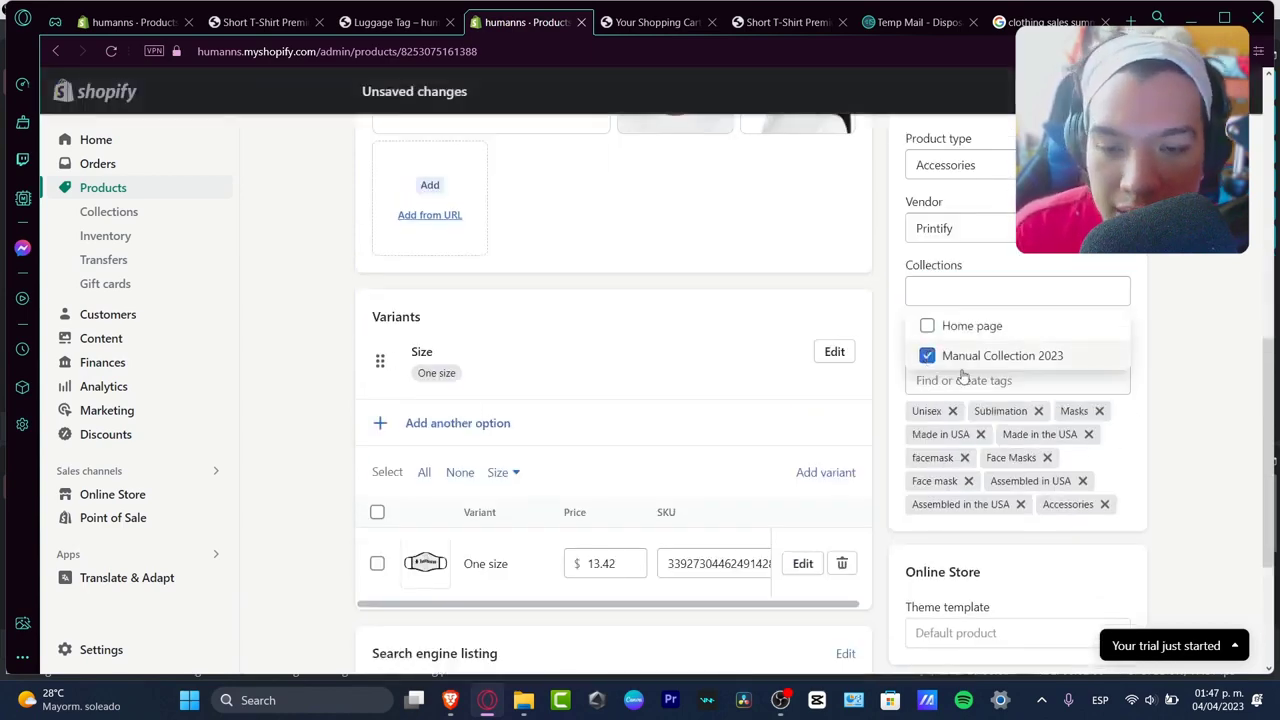
click(1194, 384)
Review the face mask's product page, then examine the One size variant's cost per item, profit and margin
scroll(1158, 392, down, 3)
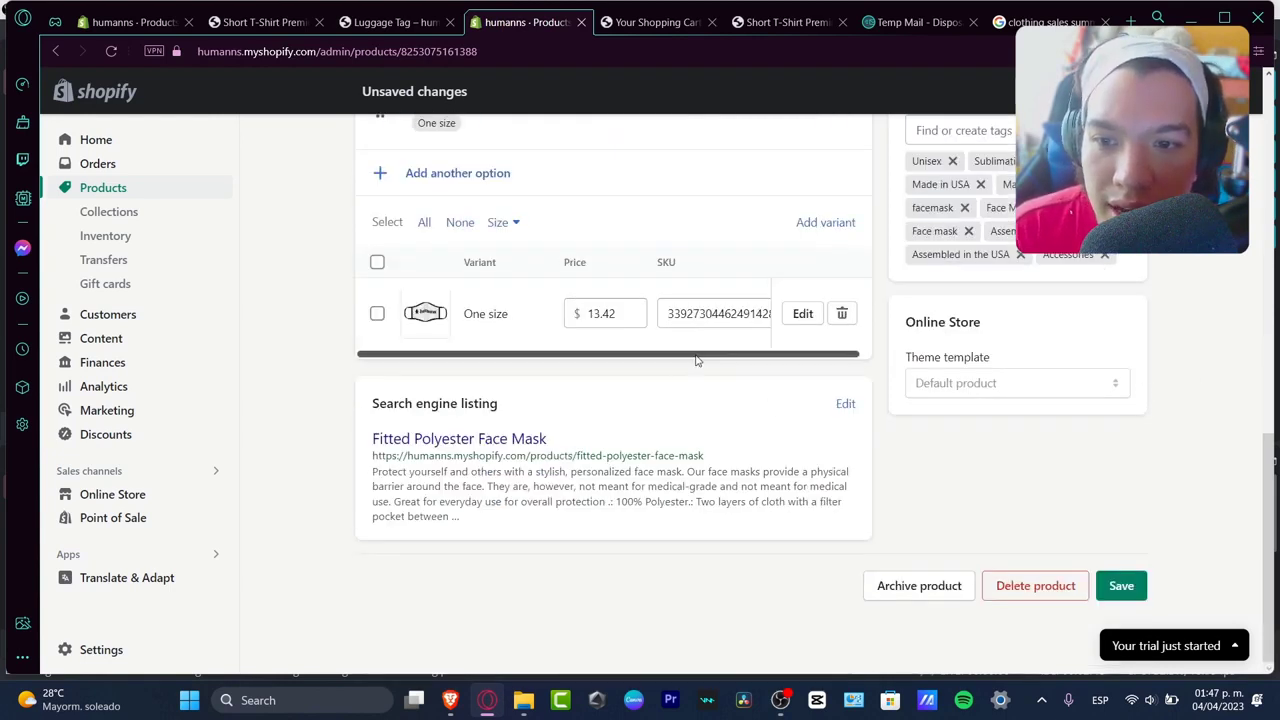
scroll(715, 368, right, 1)
scroll(703, 363, left, 1)
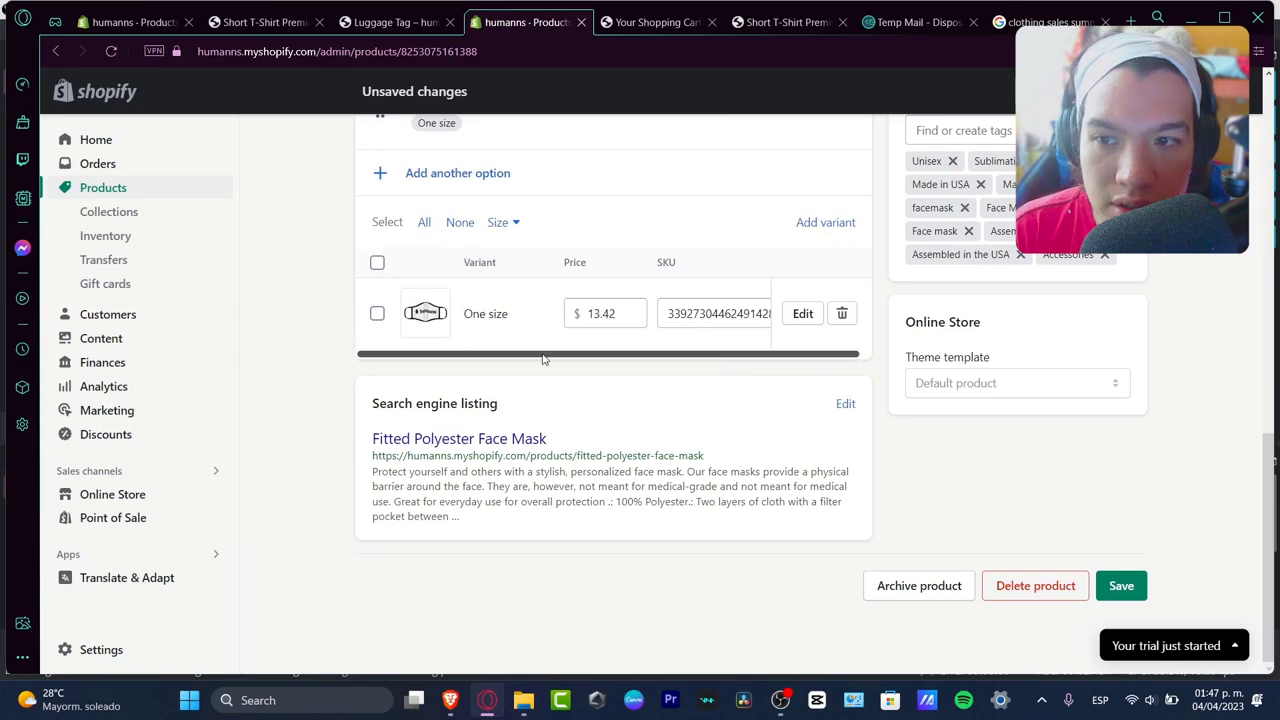
scroll(760, 435, up, 3)
scroll(760, 435, up, 5)
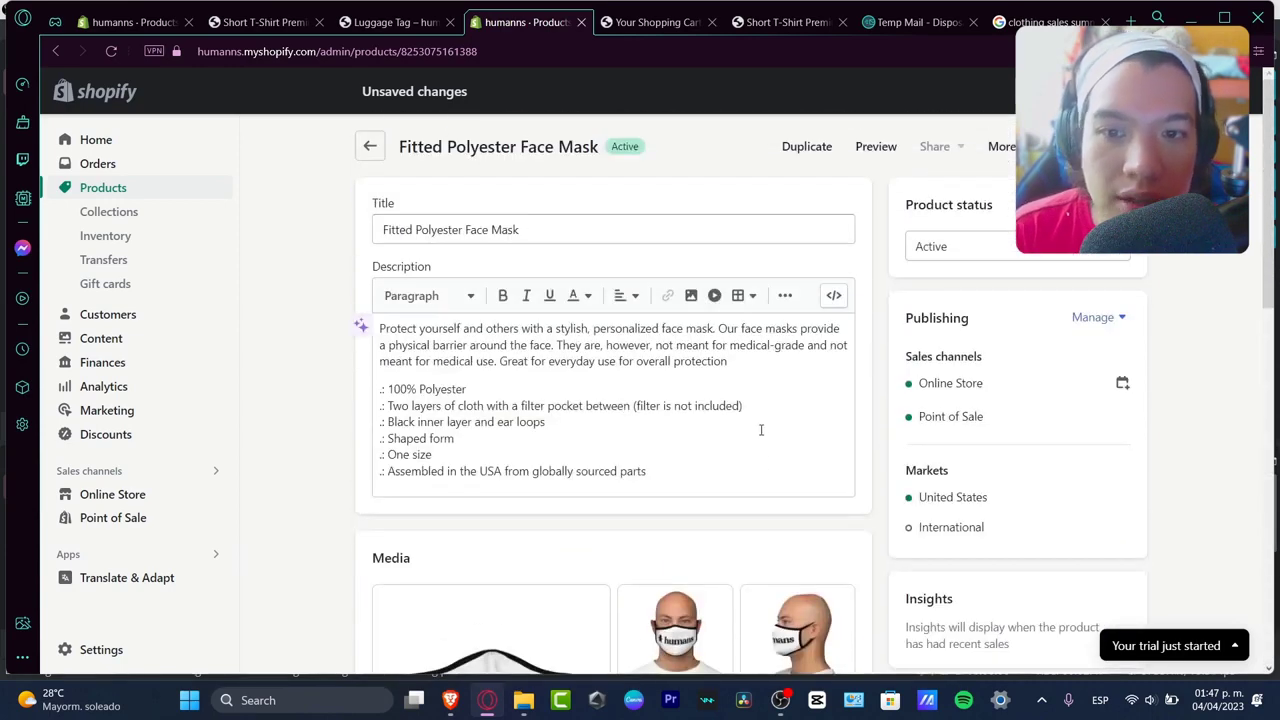
scroll(758, 434, down, 6)
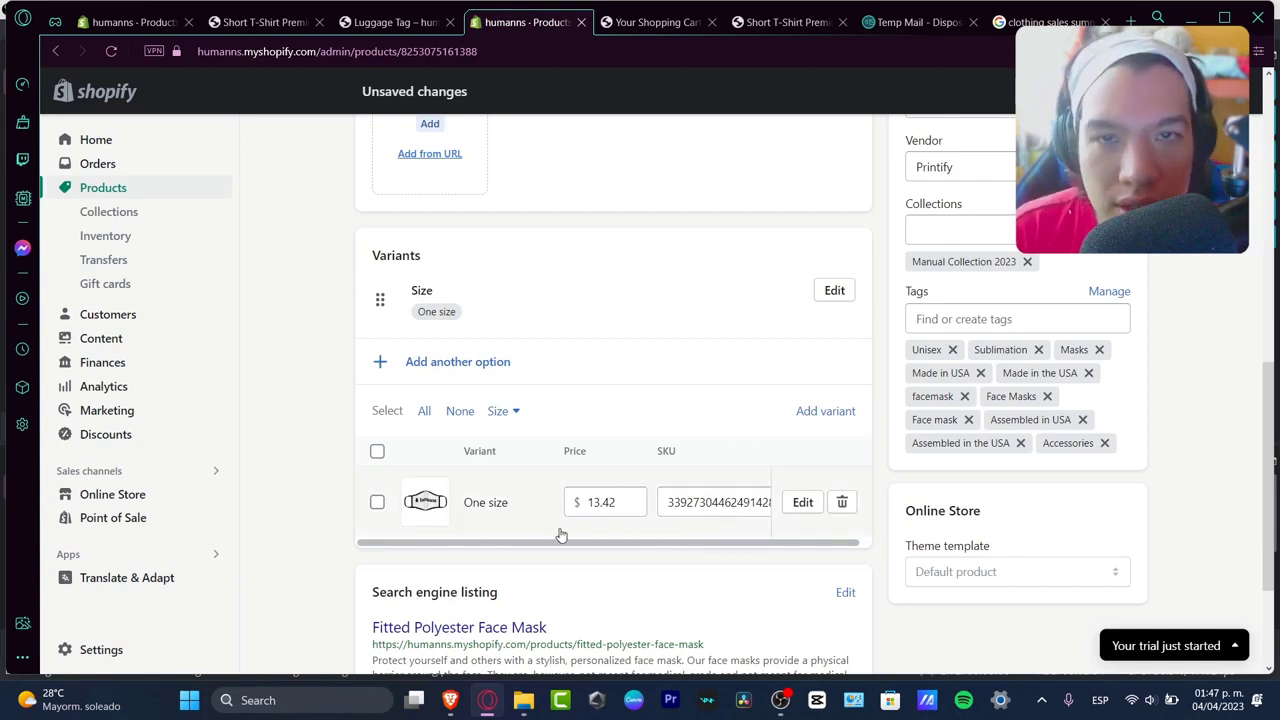
click(800, 503)
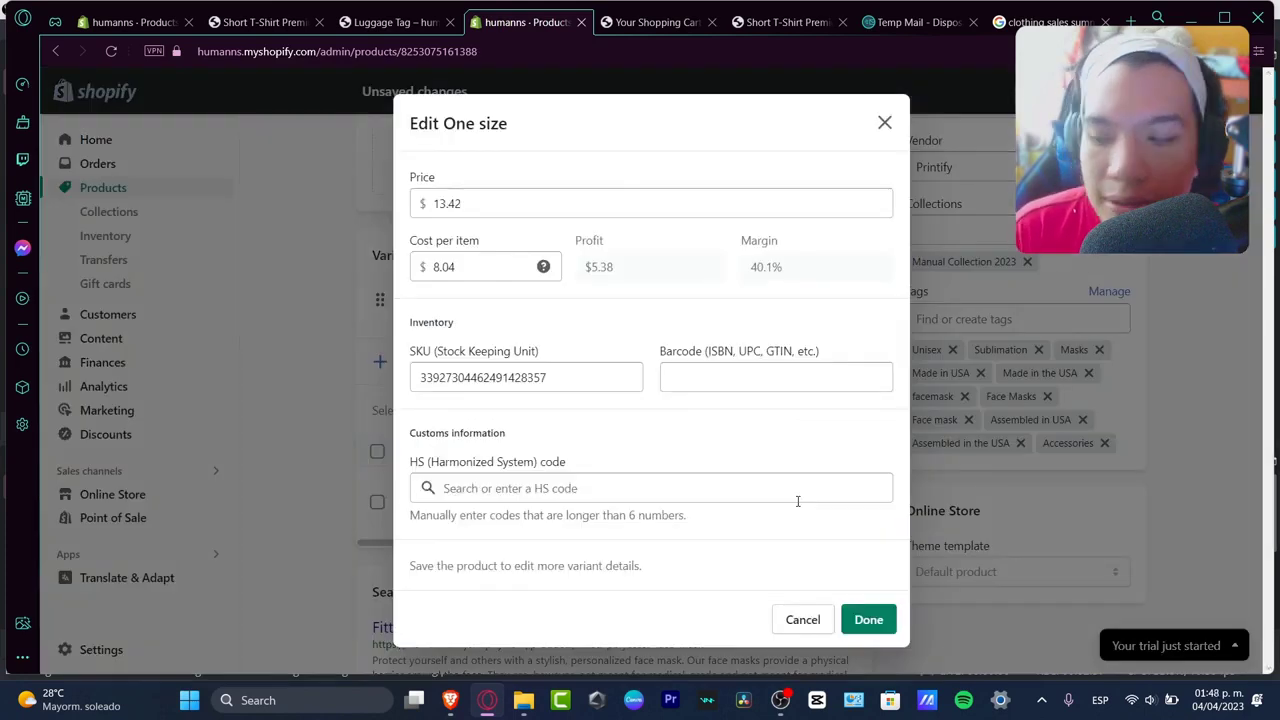
click(487, 271)
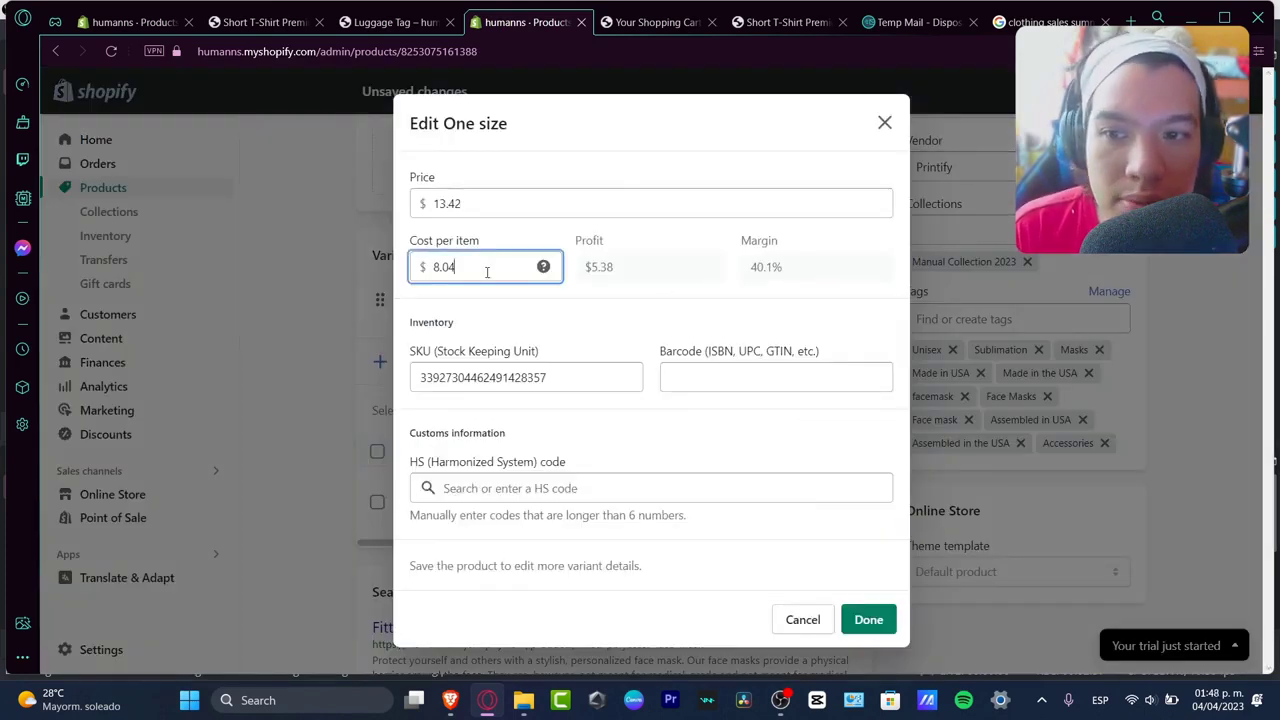
click(635, 281)
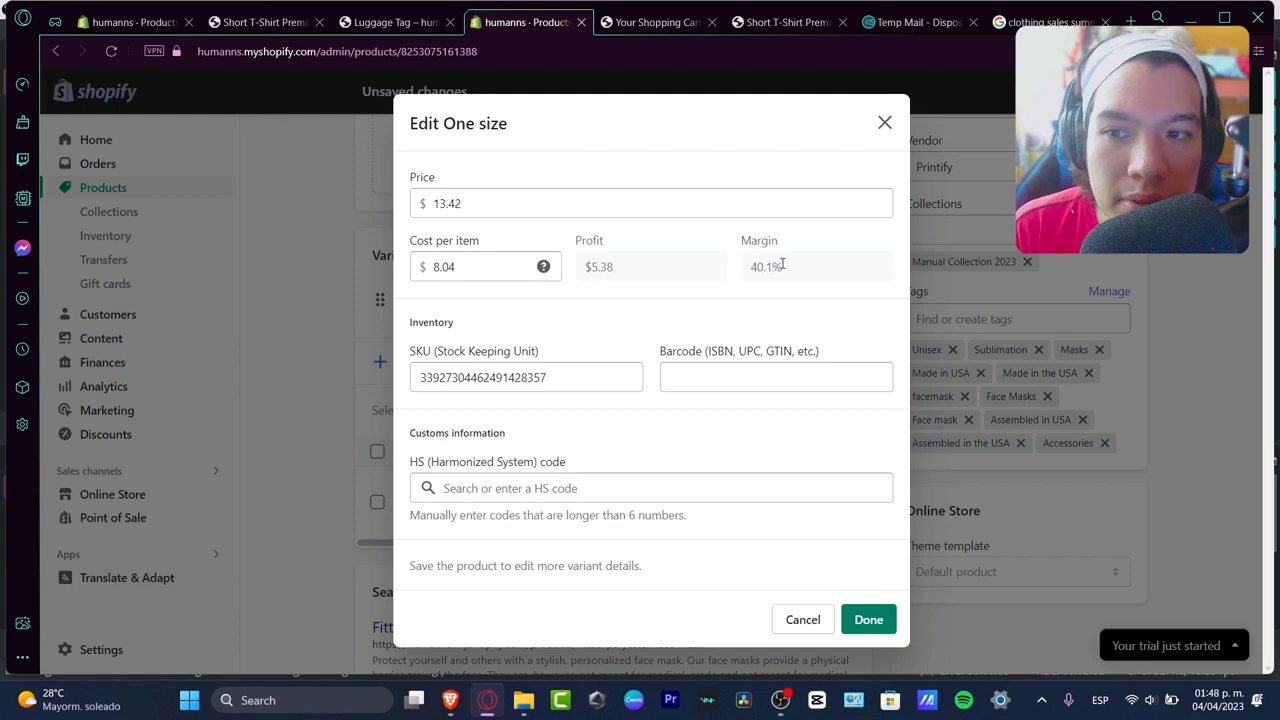
Set the One size variant's price to 19.00 and apply the variant changes
click(471, 264)
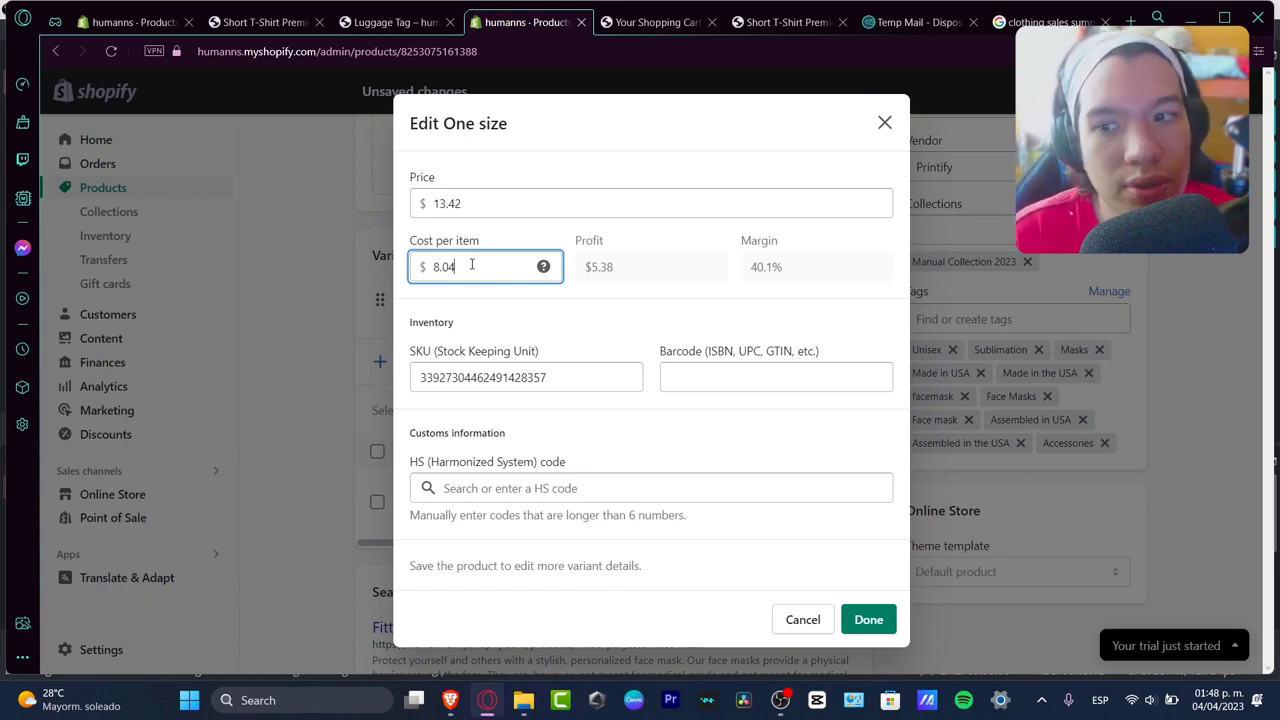
click(491, 198)
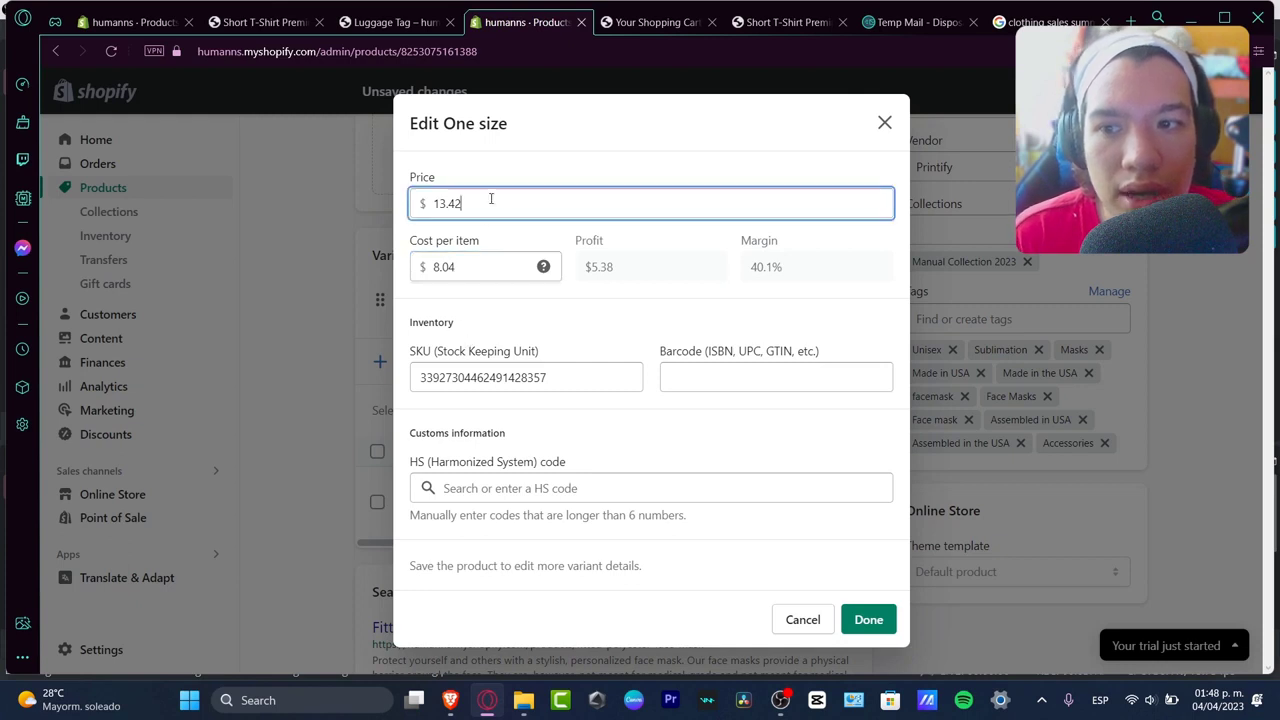
double_click(468, 201)
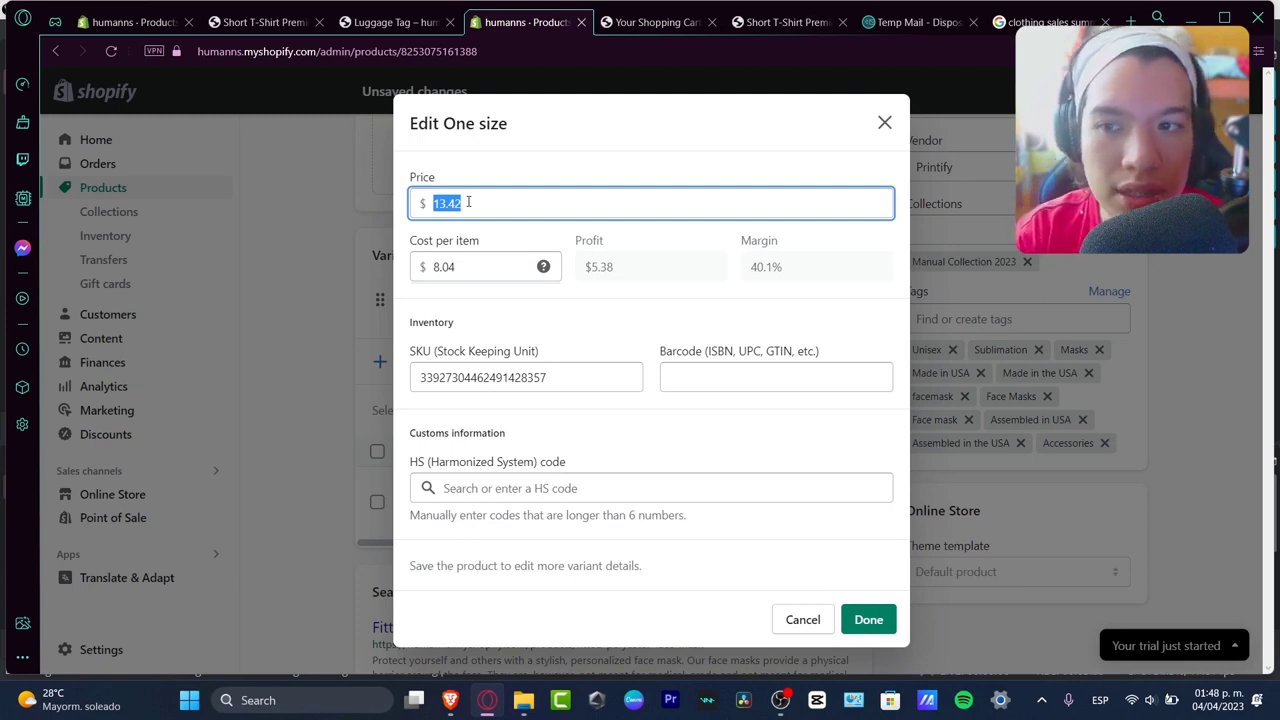
text(19)
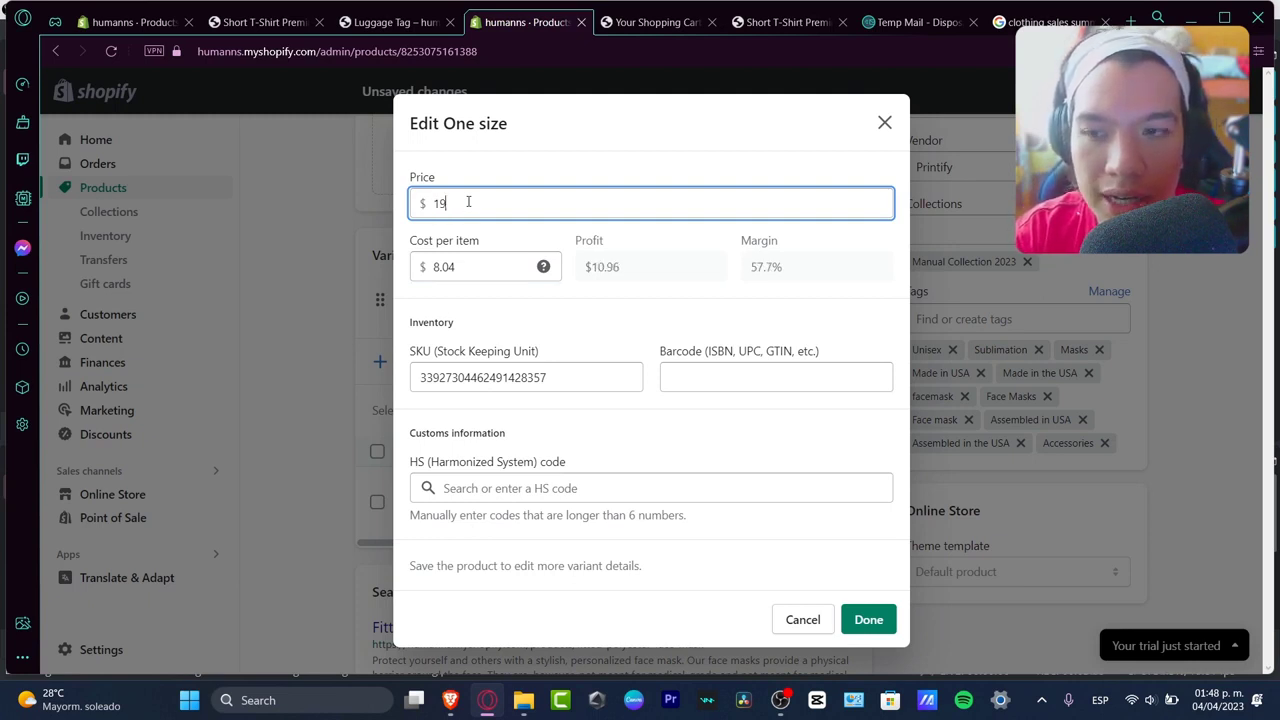
click(491, 295)
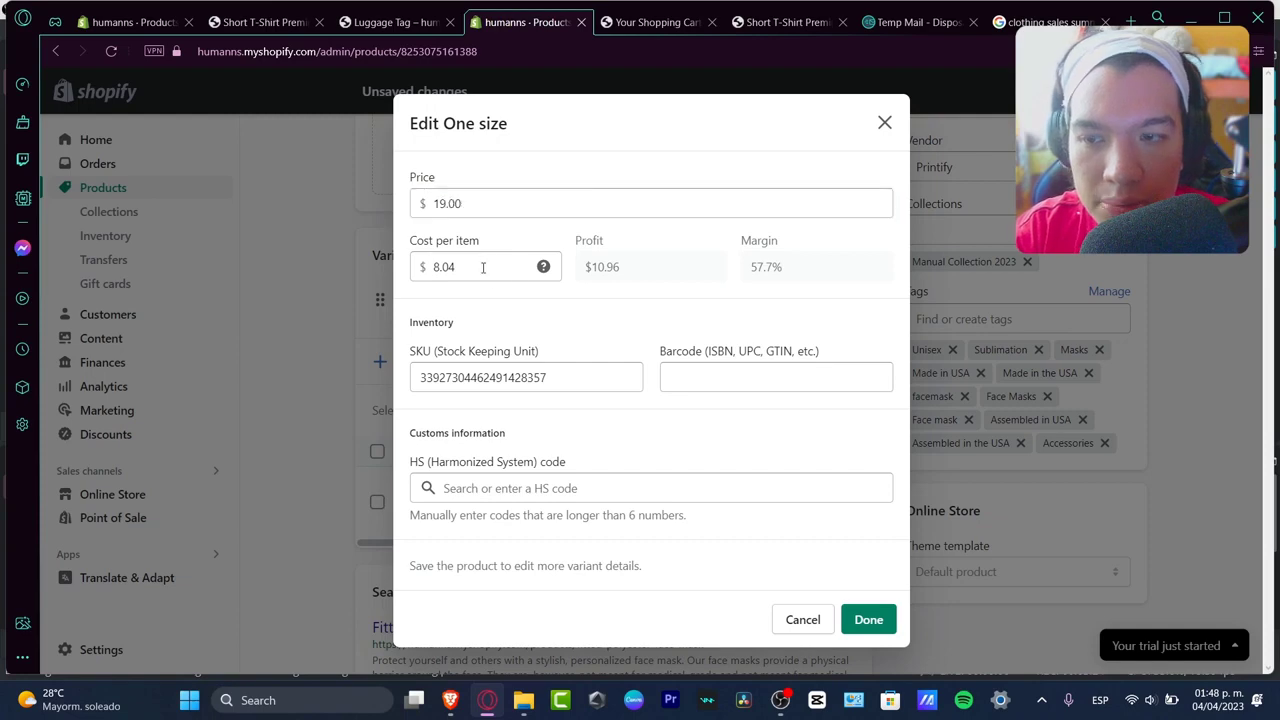
double_click(481, 267)
click(585, 335)
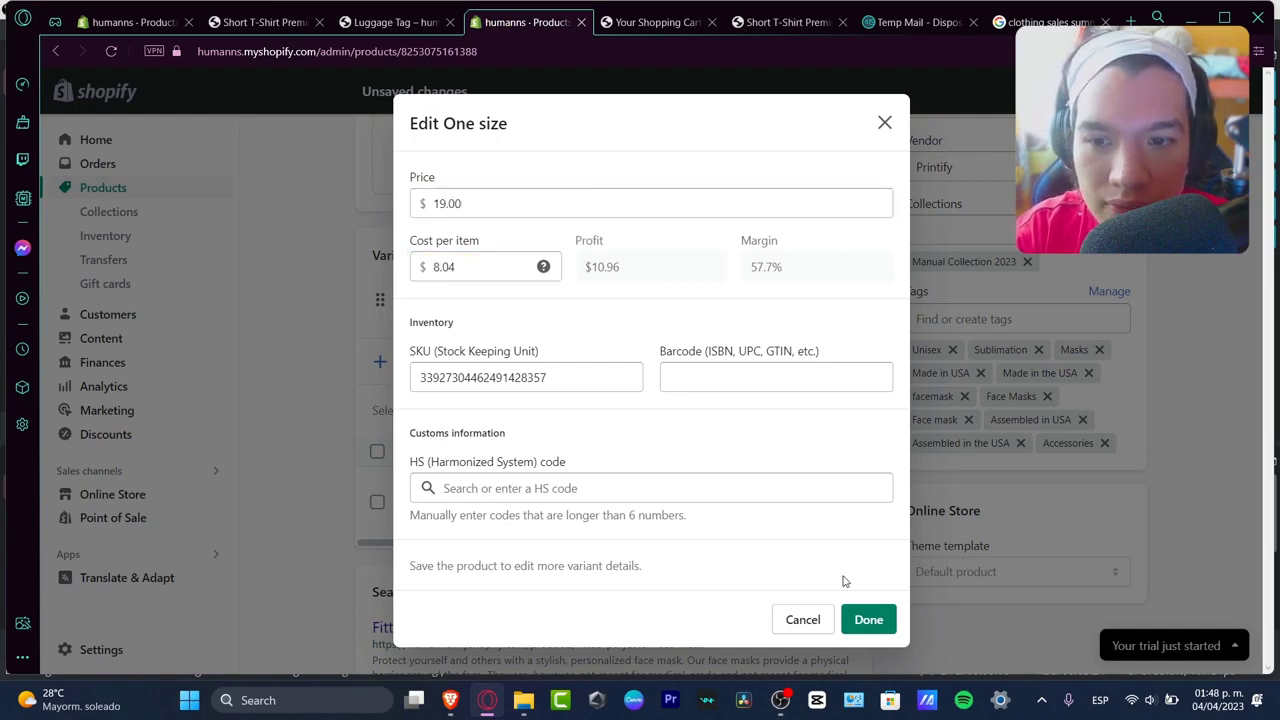
click(868, 619)
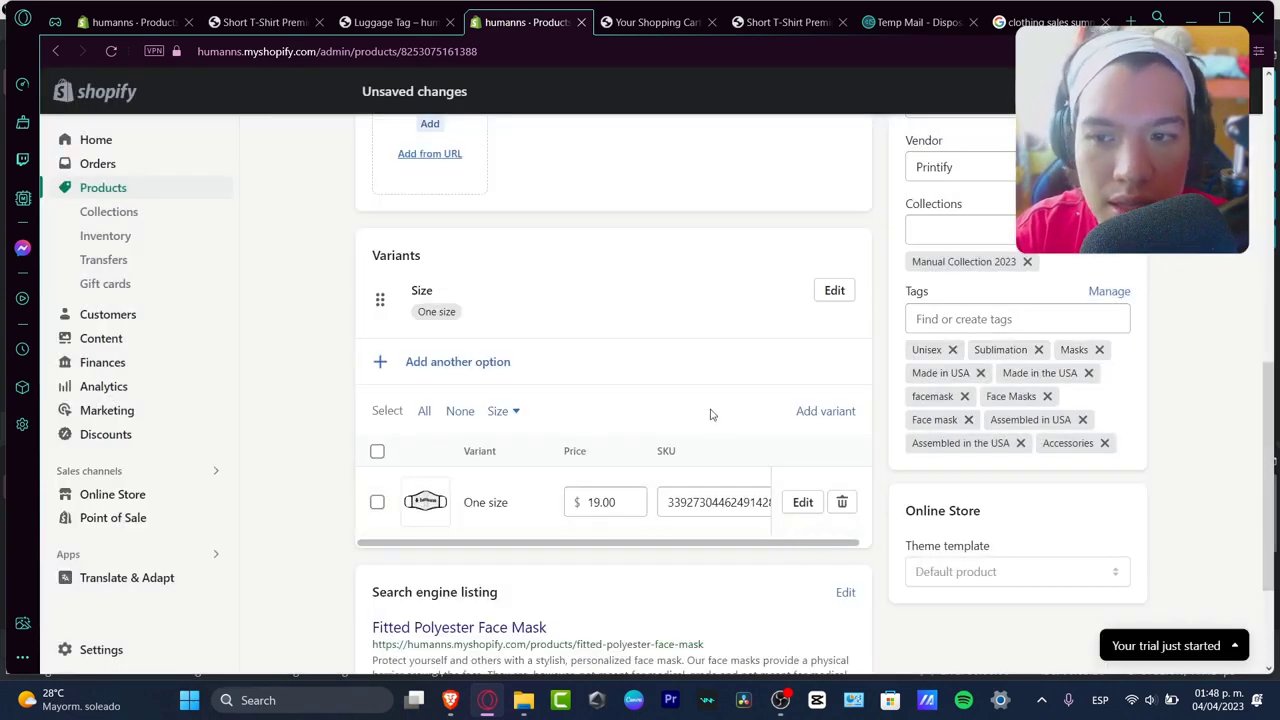
Save the Fitted Polyester Face Mask product and check its variant, collection and tags
scroll(706, 403, up, 5)
scroll(704, 405, up, 3)
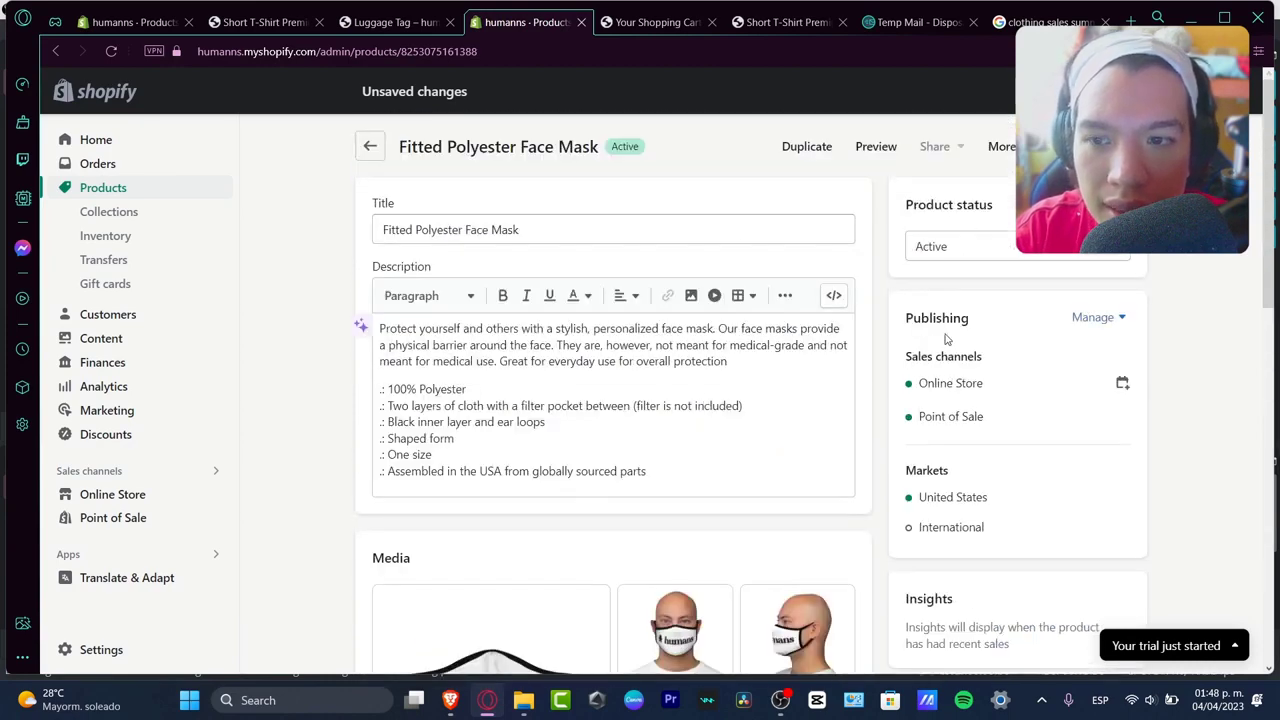
key(ctrl+s)
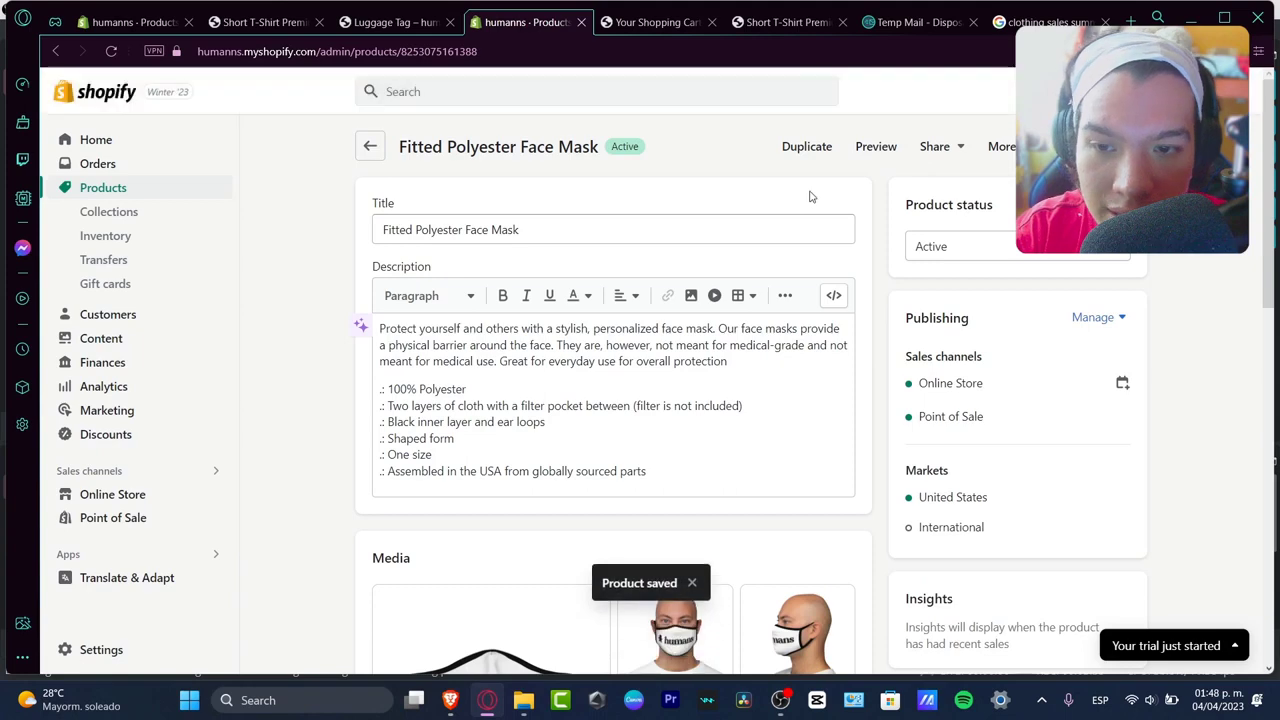
scroll(1127, 336, down, 5)
scroll(1126, 336, down, 3)
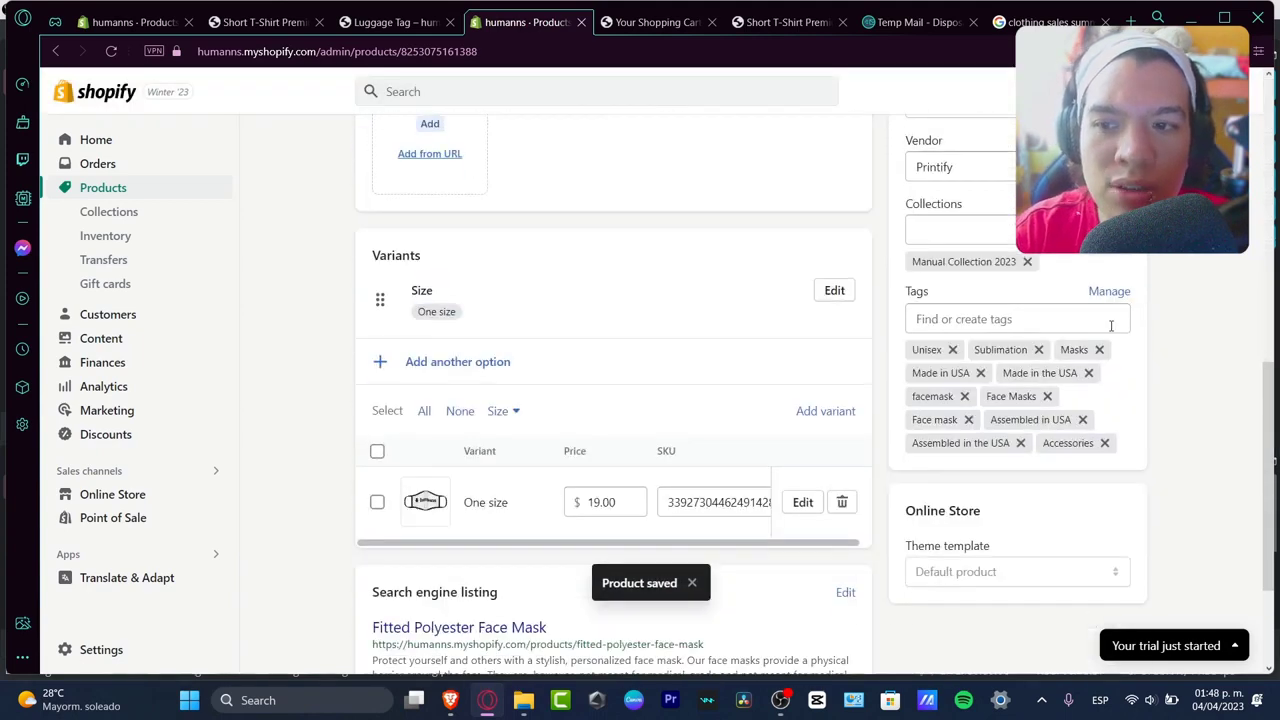
scroll(638, 290, up, 8)
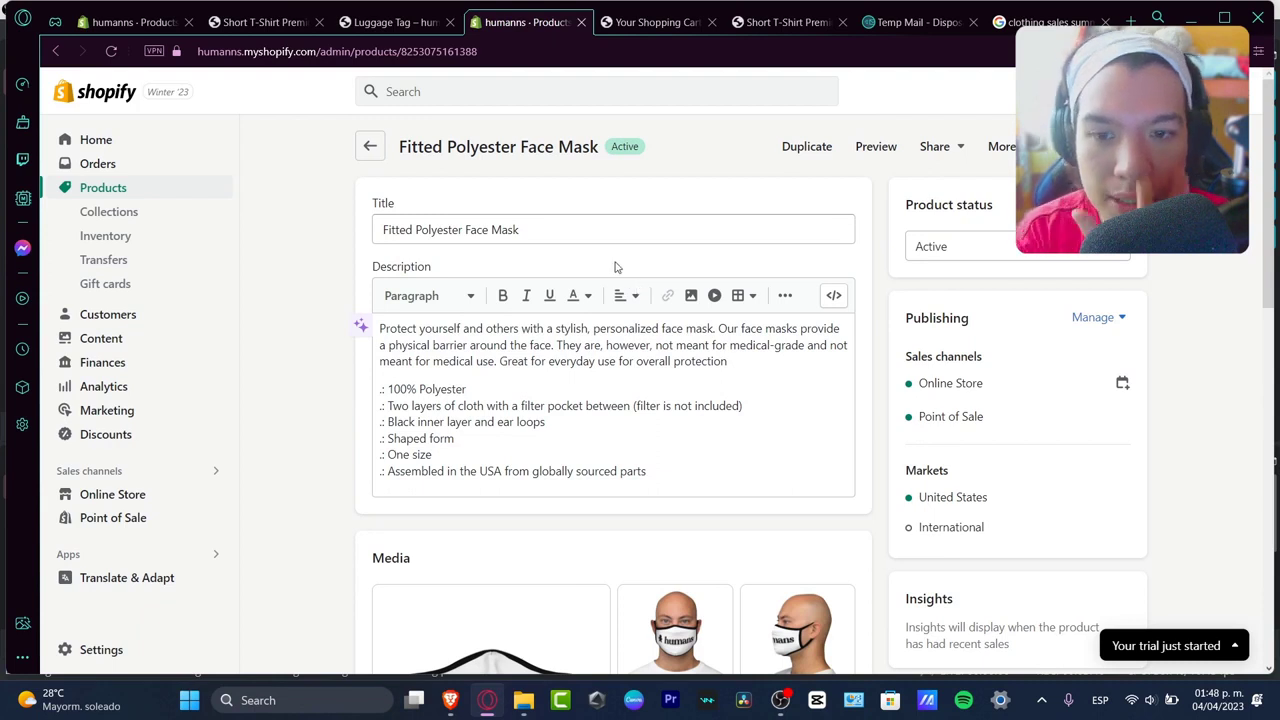
Open the Short T-Shirt Premium from the product list and set its price to 12.99
click(370, 148)
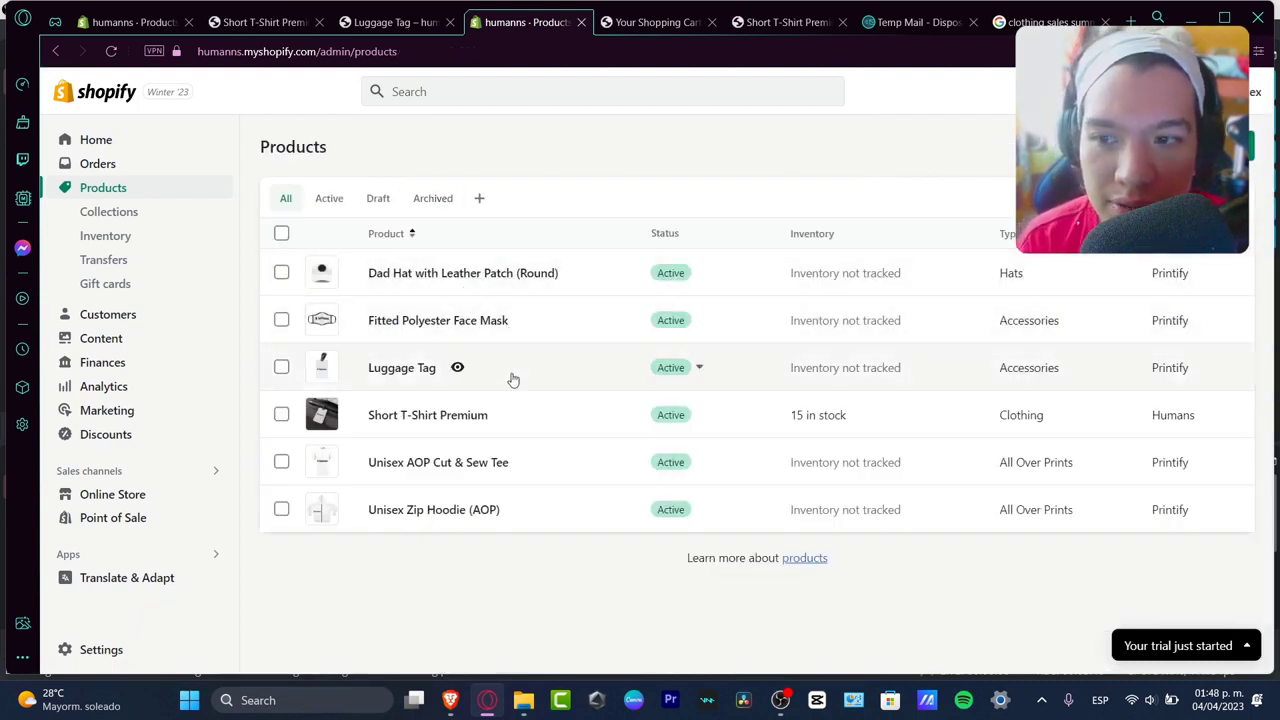
click(480, 416)
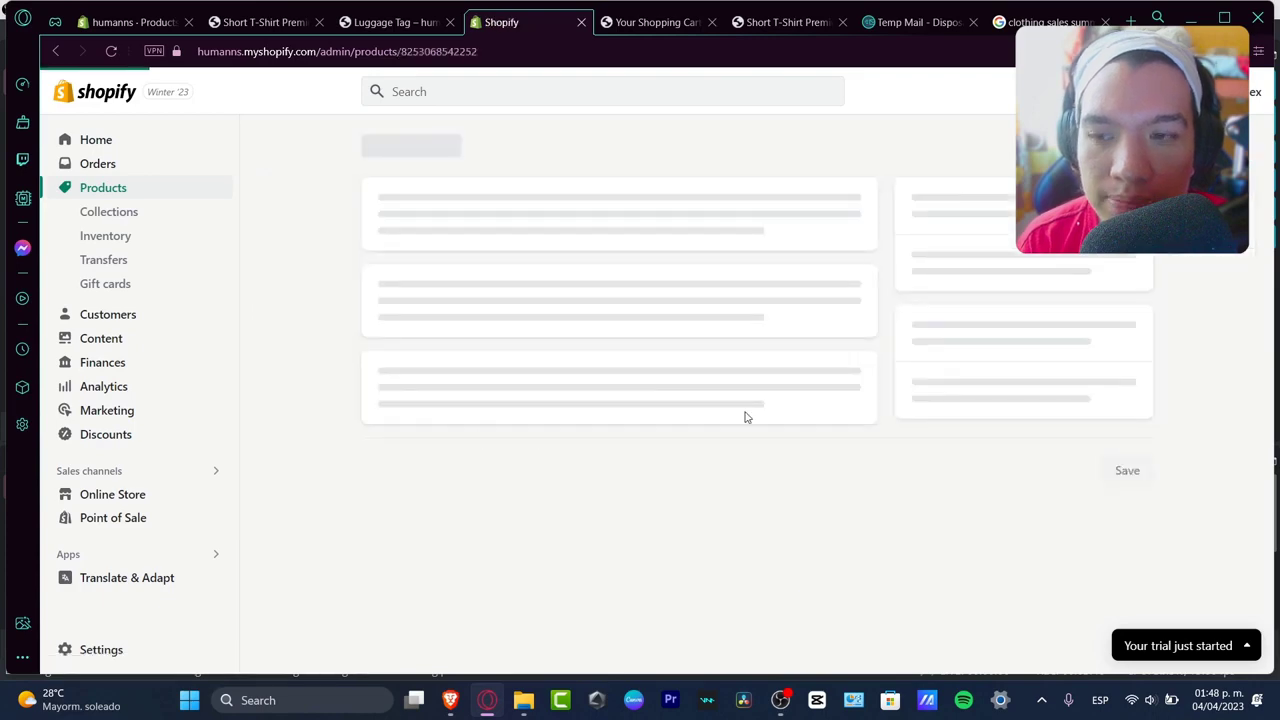
scroll(746, 417, down, 8)
scroll(617, 273, up, 3)
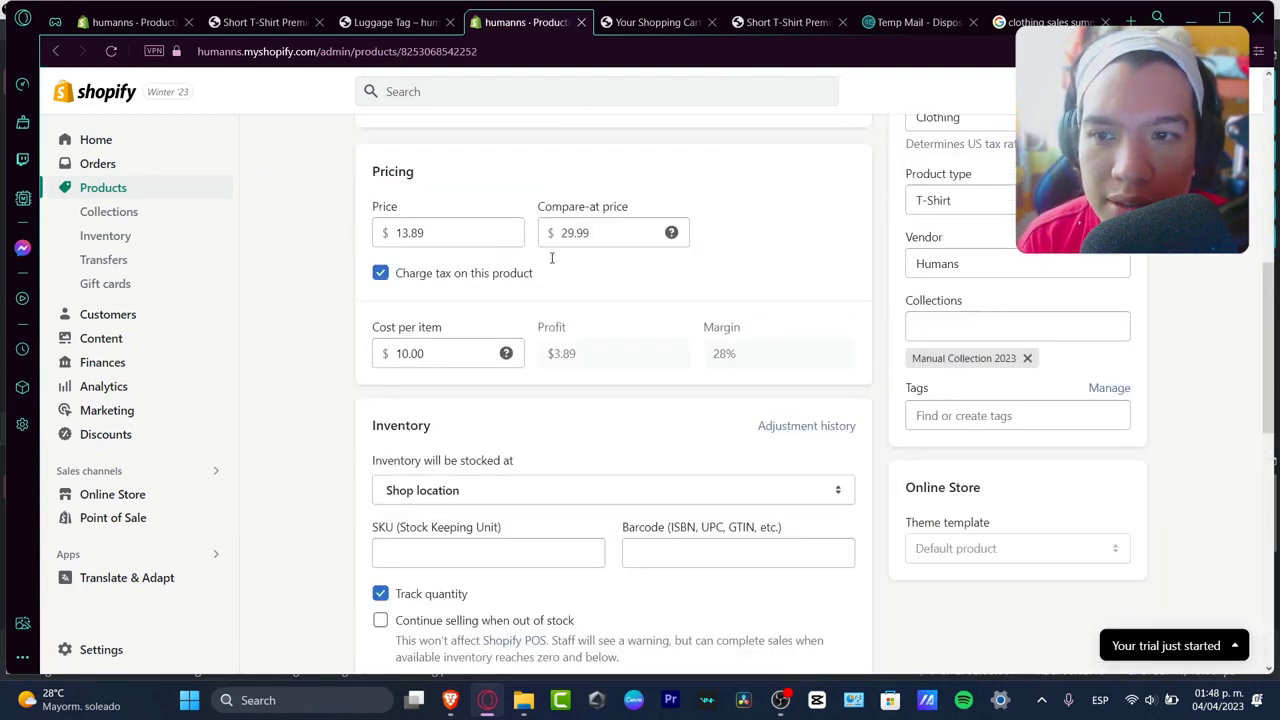
drag(435, 385, 389, 385)
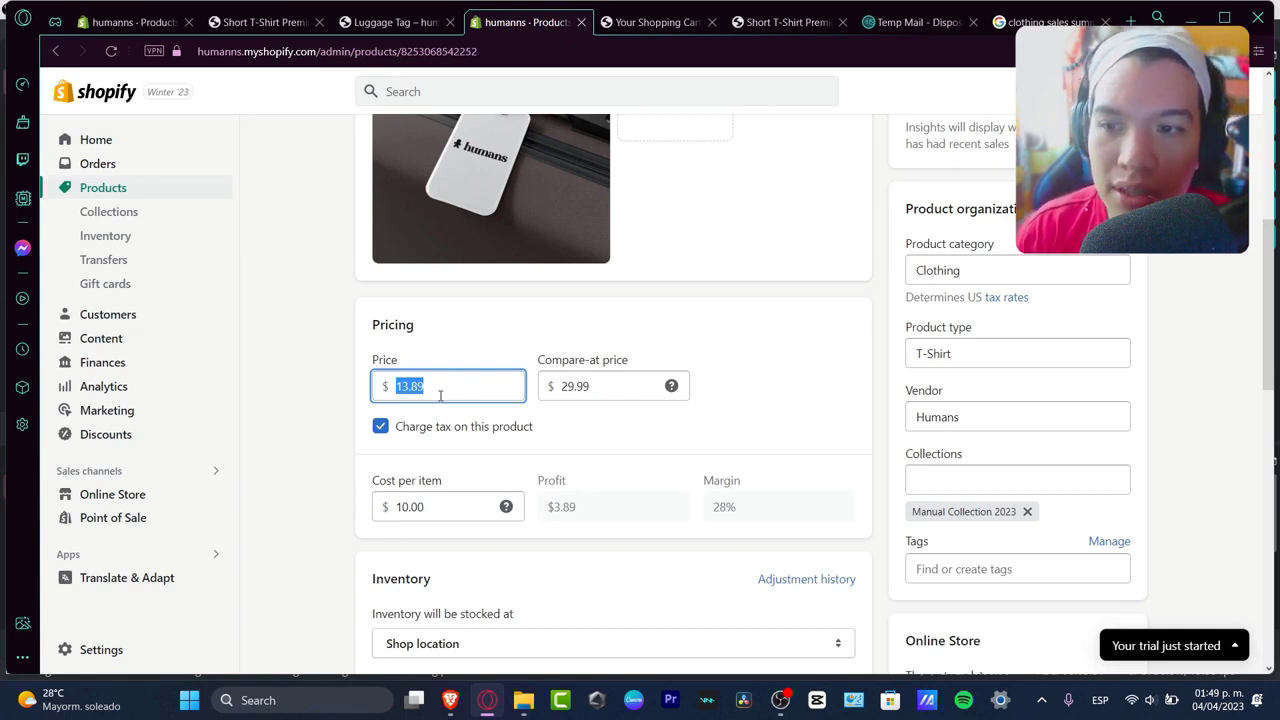
text(12)
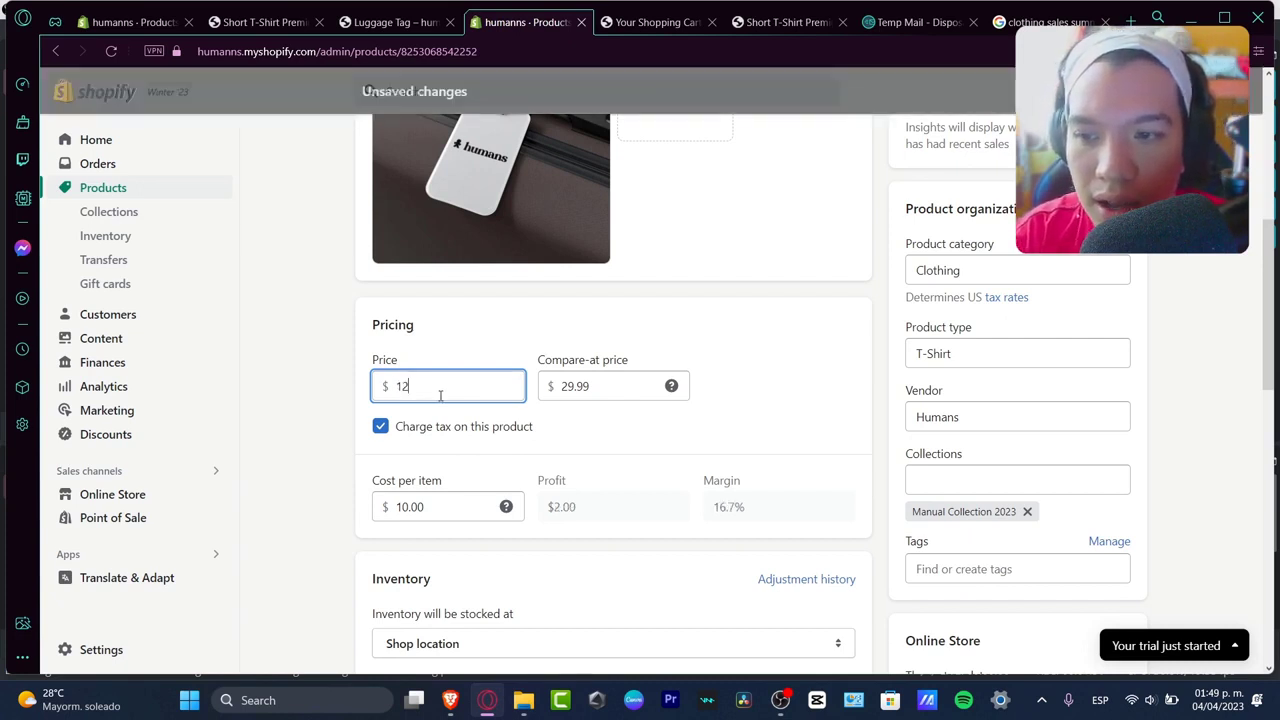
text(.99)
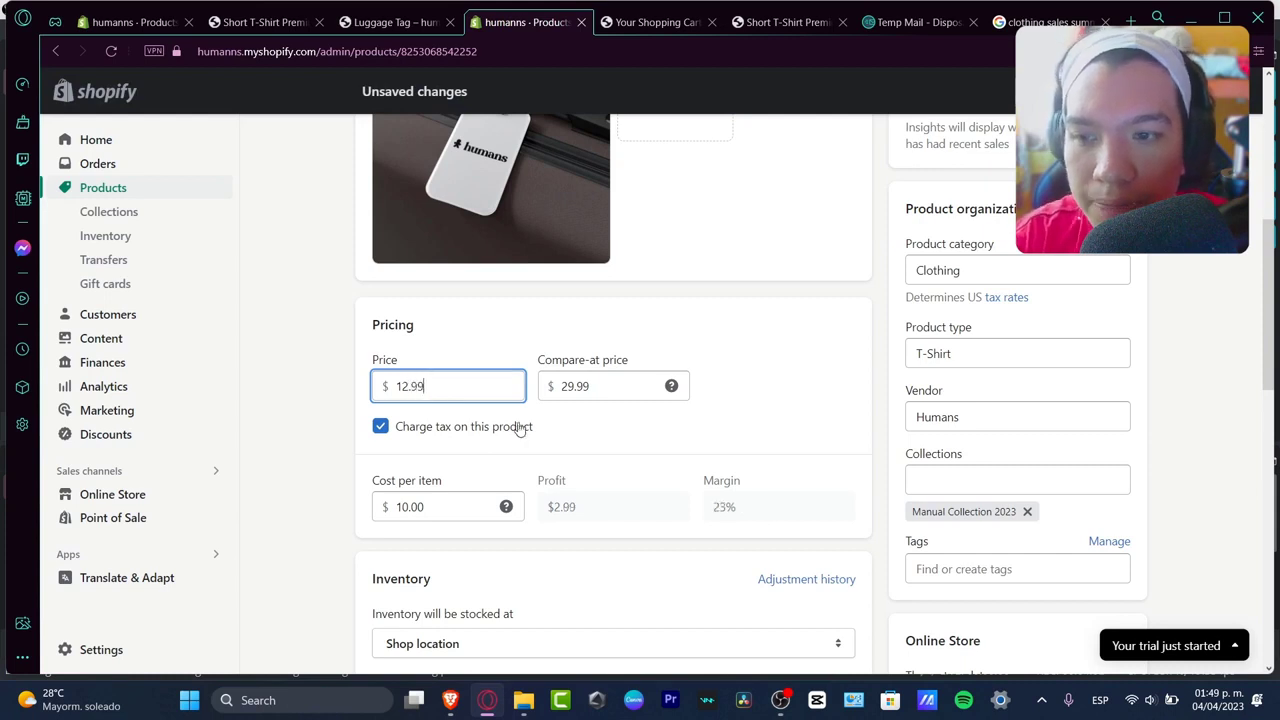
Set the Short T-Shirt Premium's compare-at price to 25.99 and save the product
double_click(587, 393)
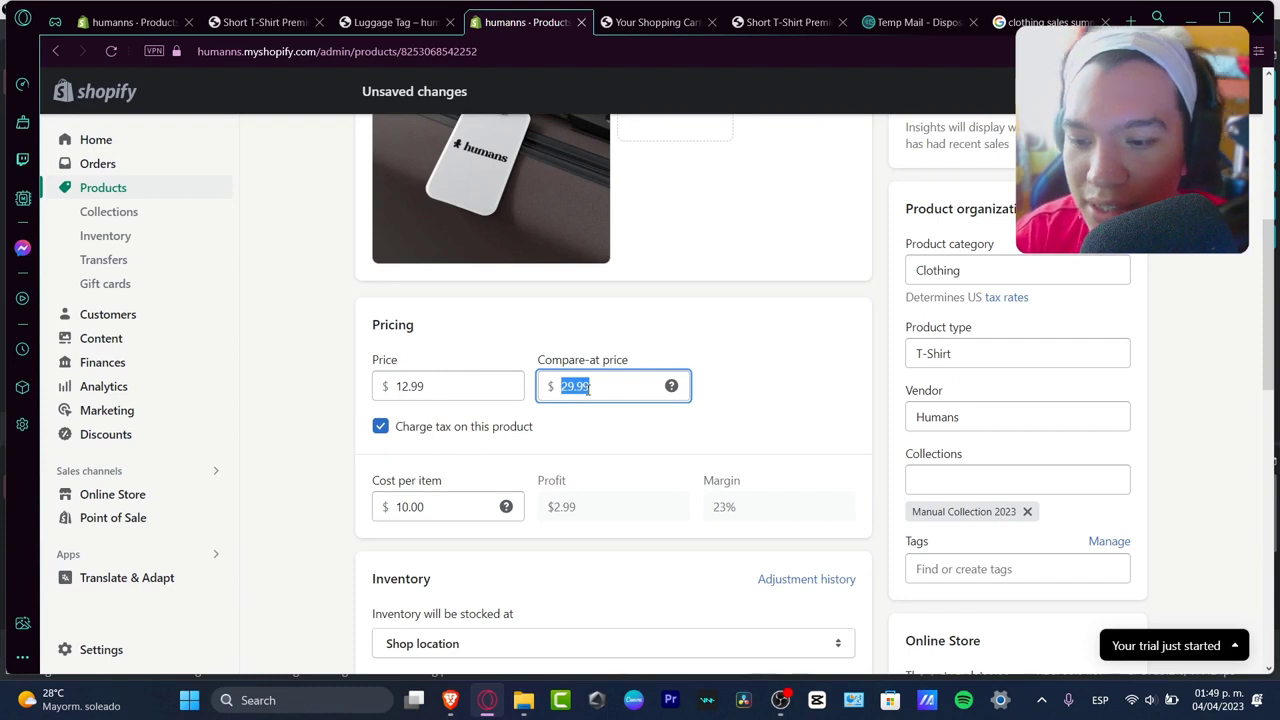
text(25.99)
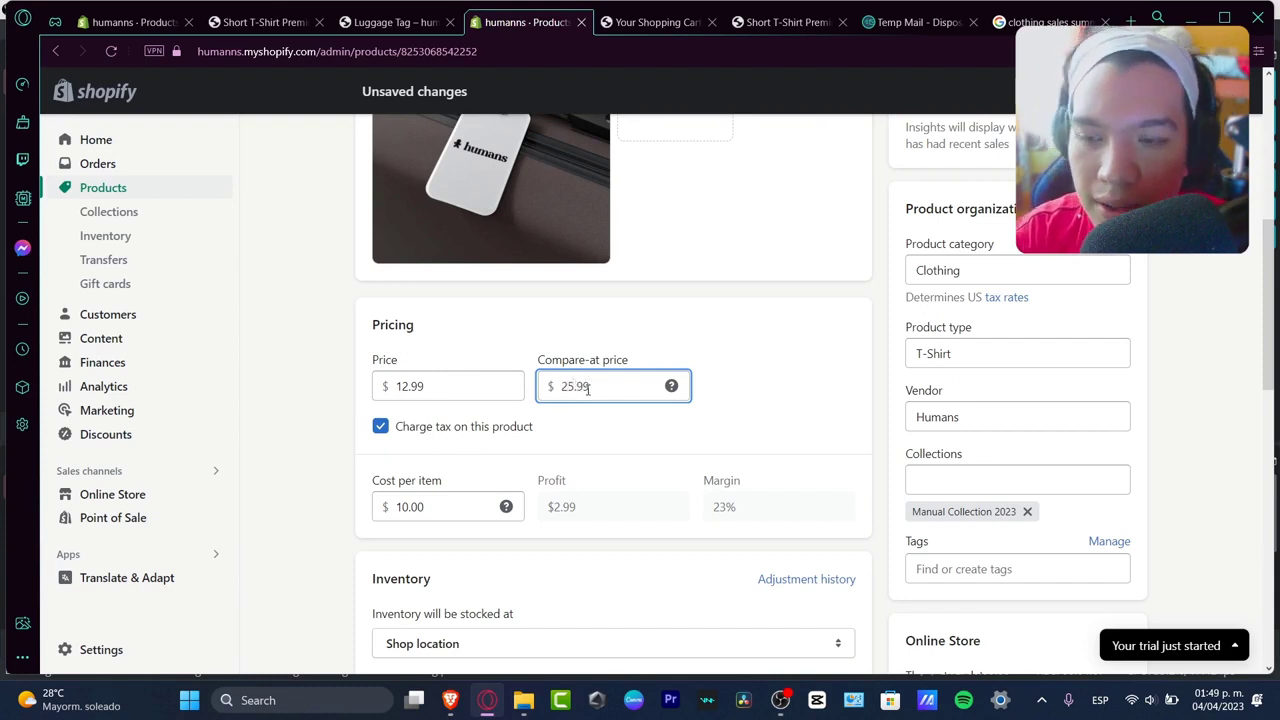
double_click(418, 508)
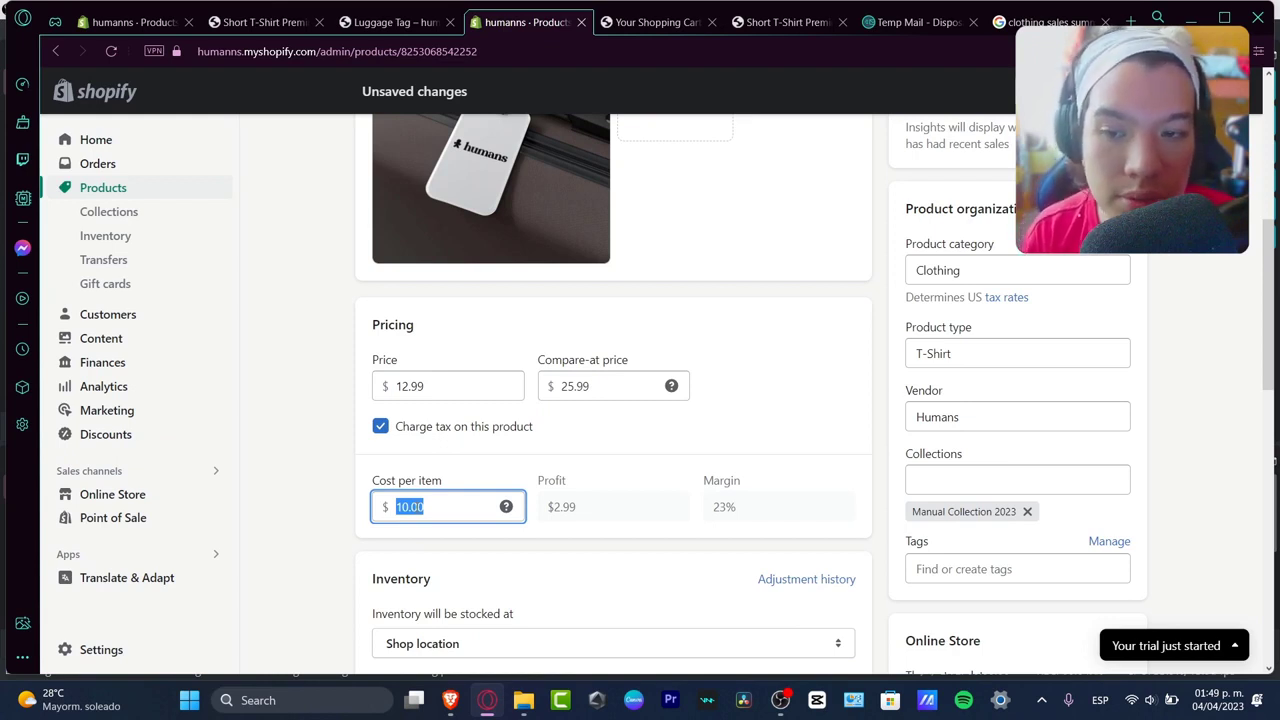
scroll(514, 528, down, 2)
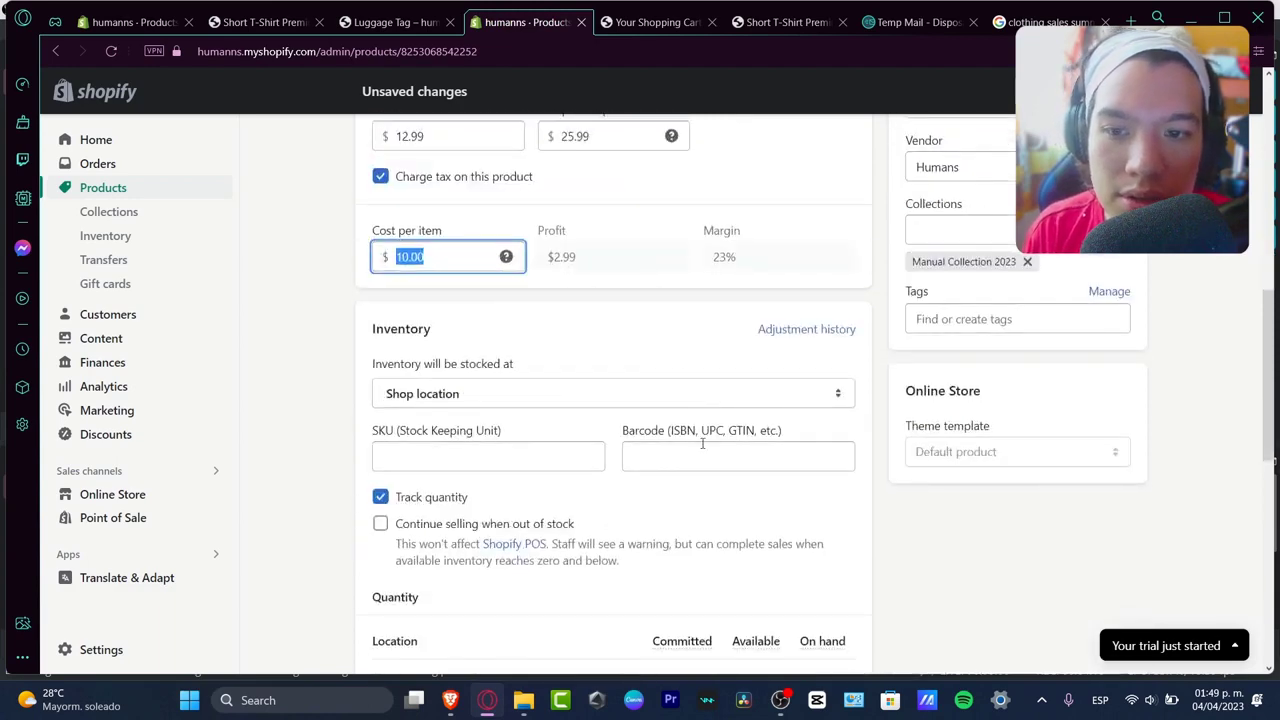
scroll(768, 494, up, 6)
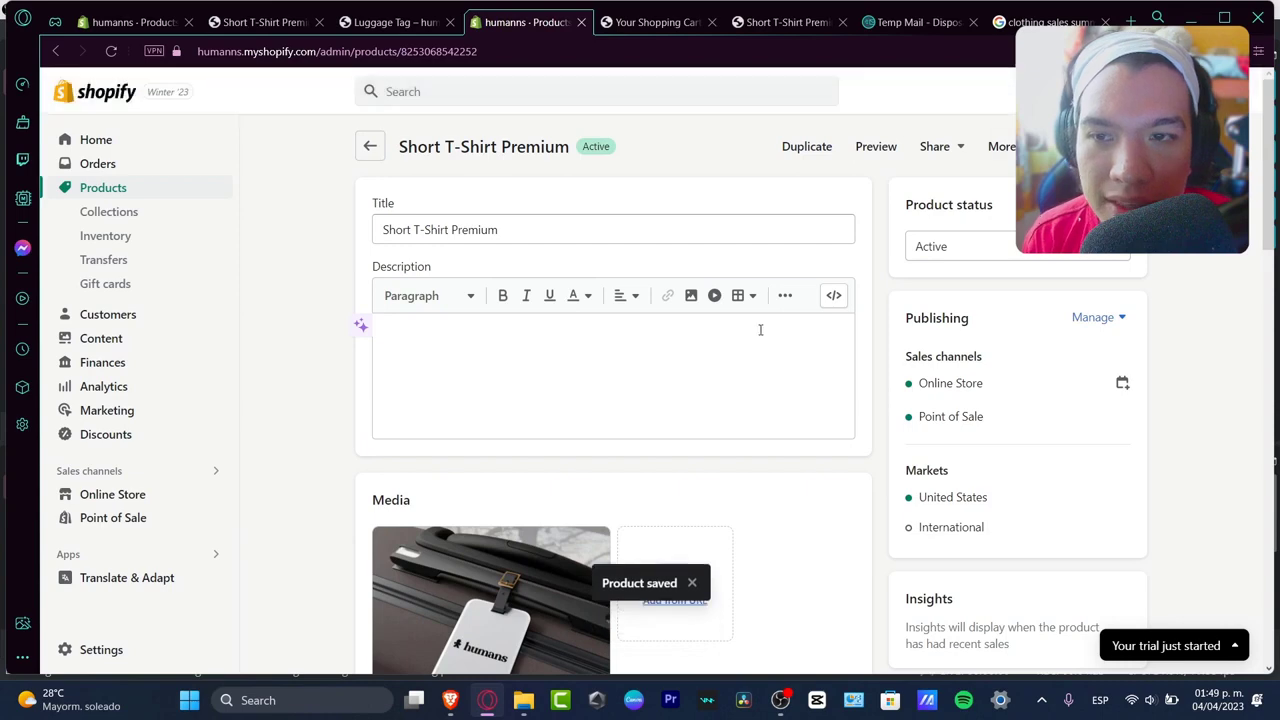
Open the current Dawn theme of the online store for customization
click(140, 492)
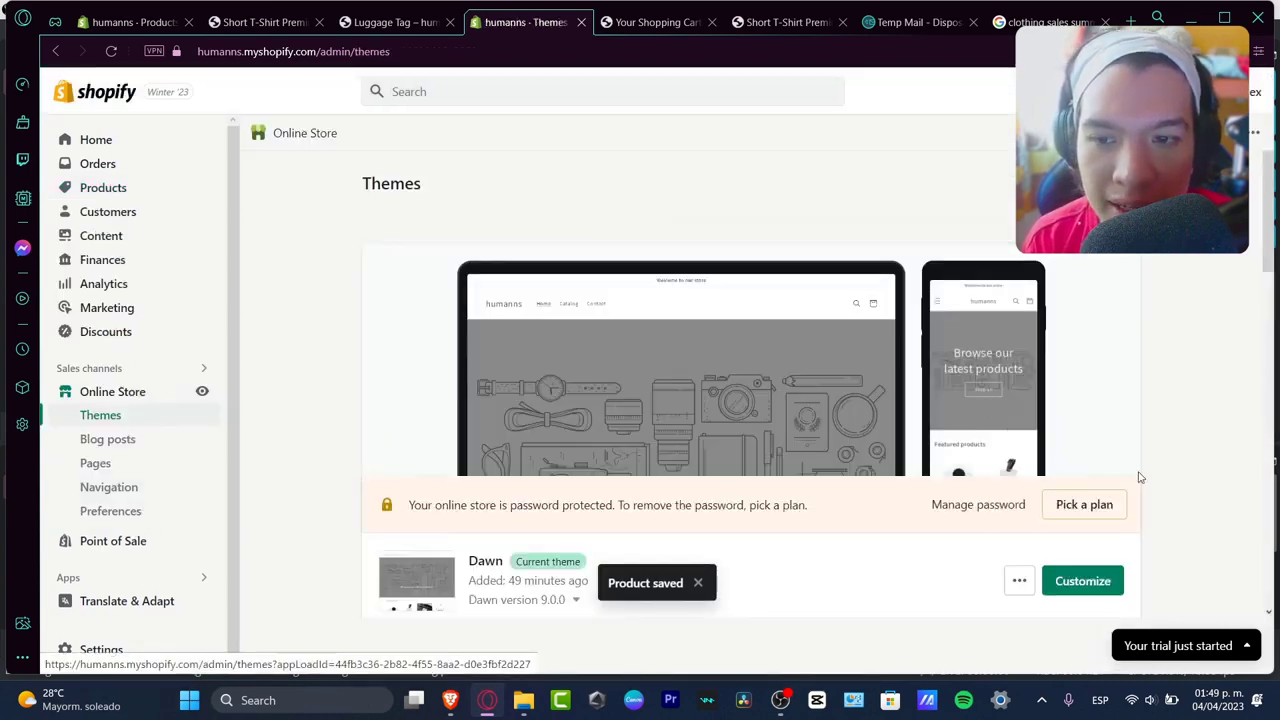
scroll(1204, 530, down, 2)
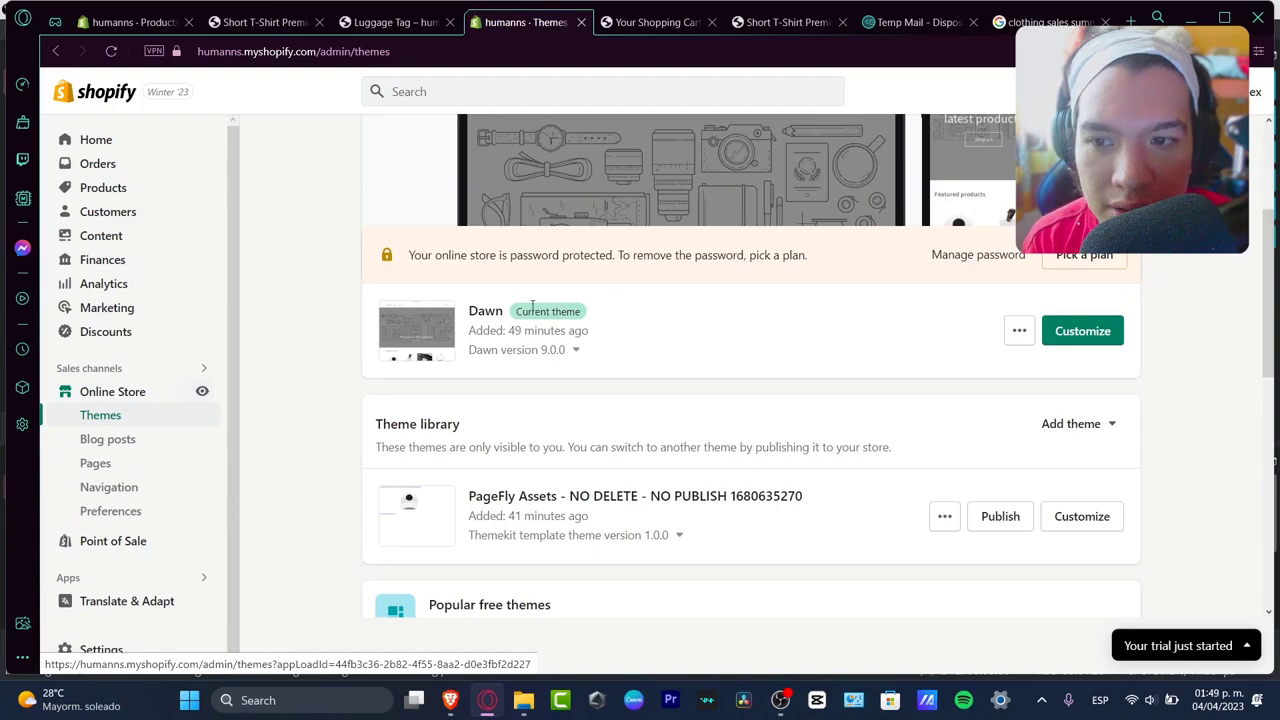
click(1082, 331)
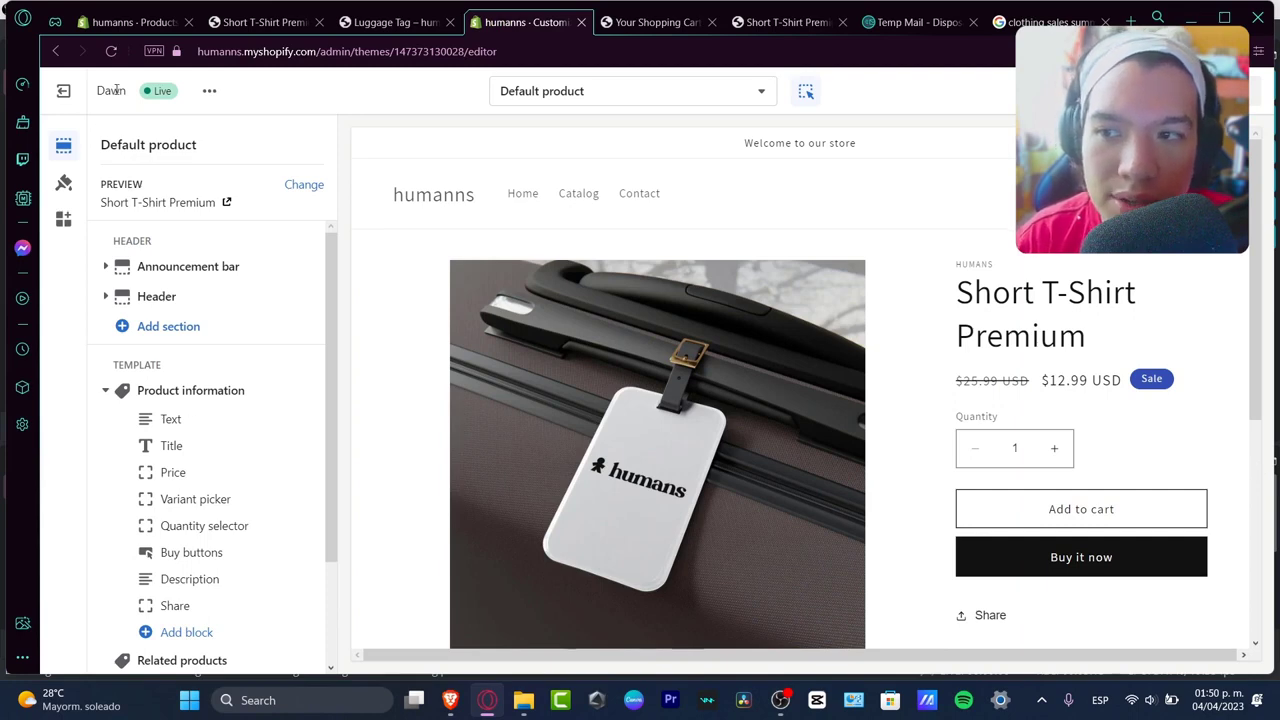
Return to the Shopify admin's product page and start a new gift card product
click(148, 22)
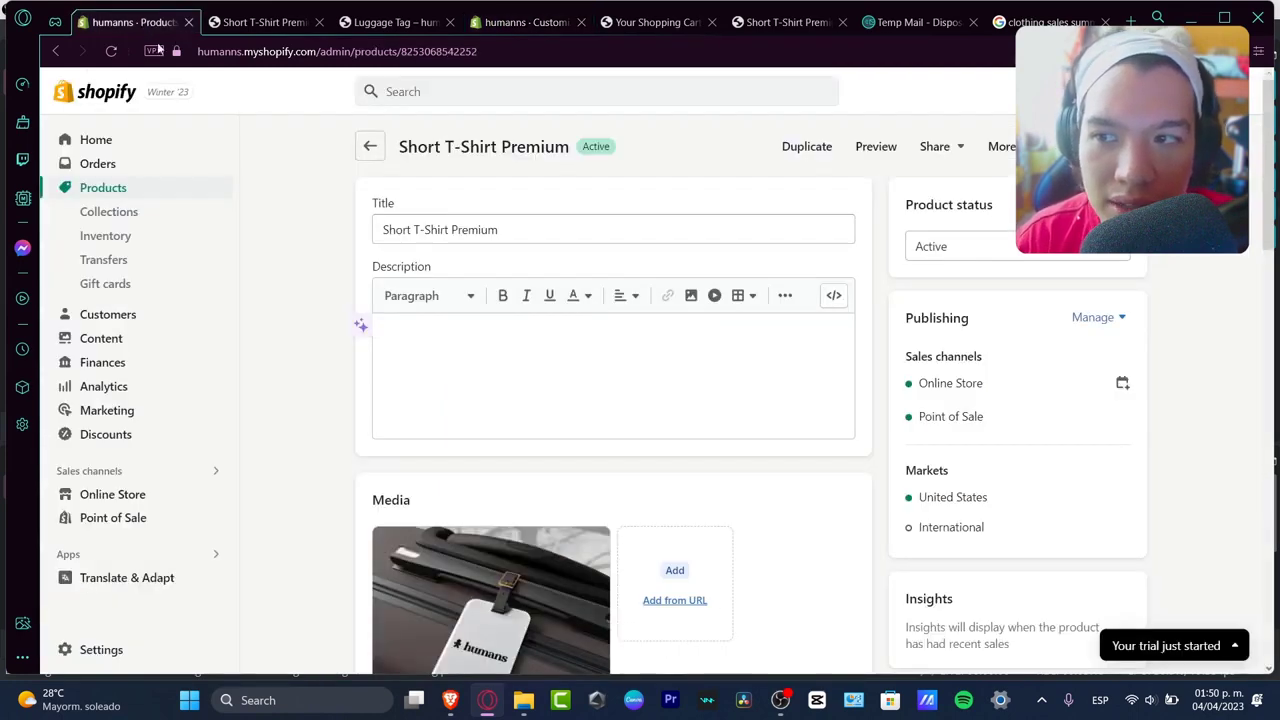
click(157, 286)
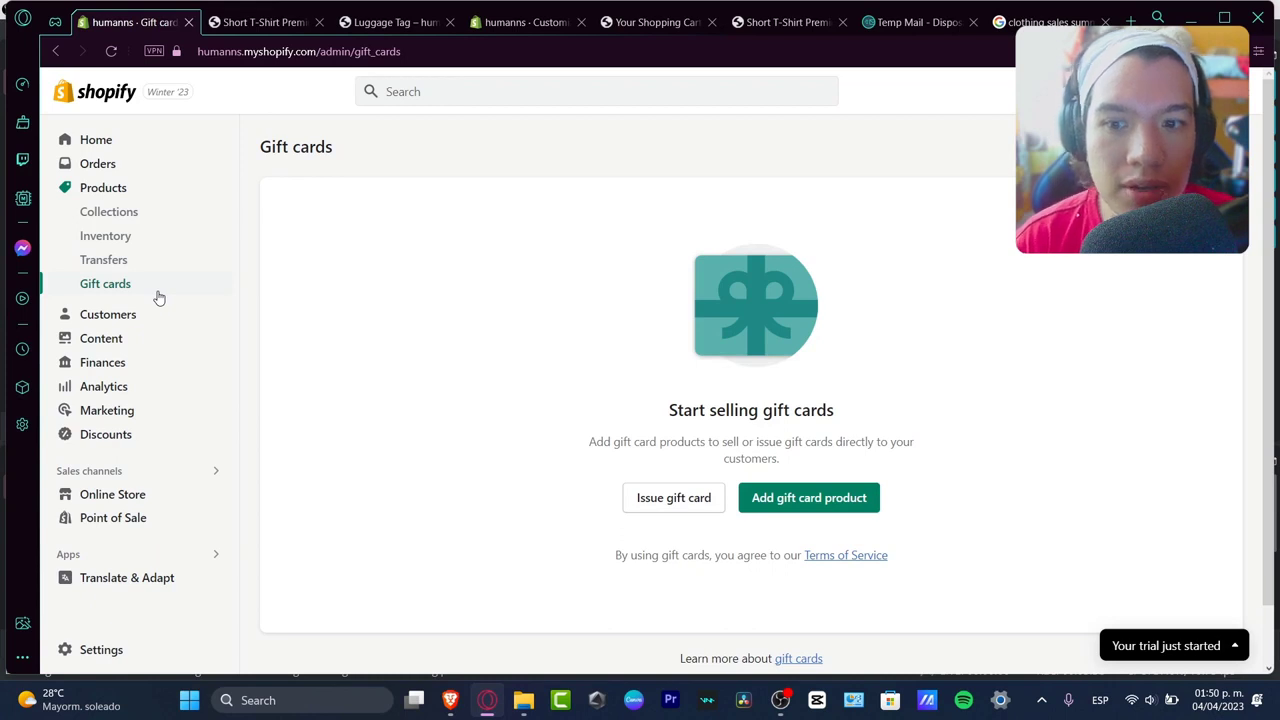
click(826, 514)
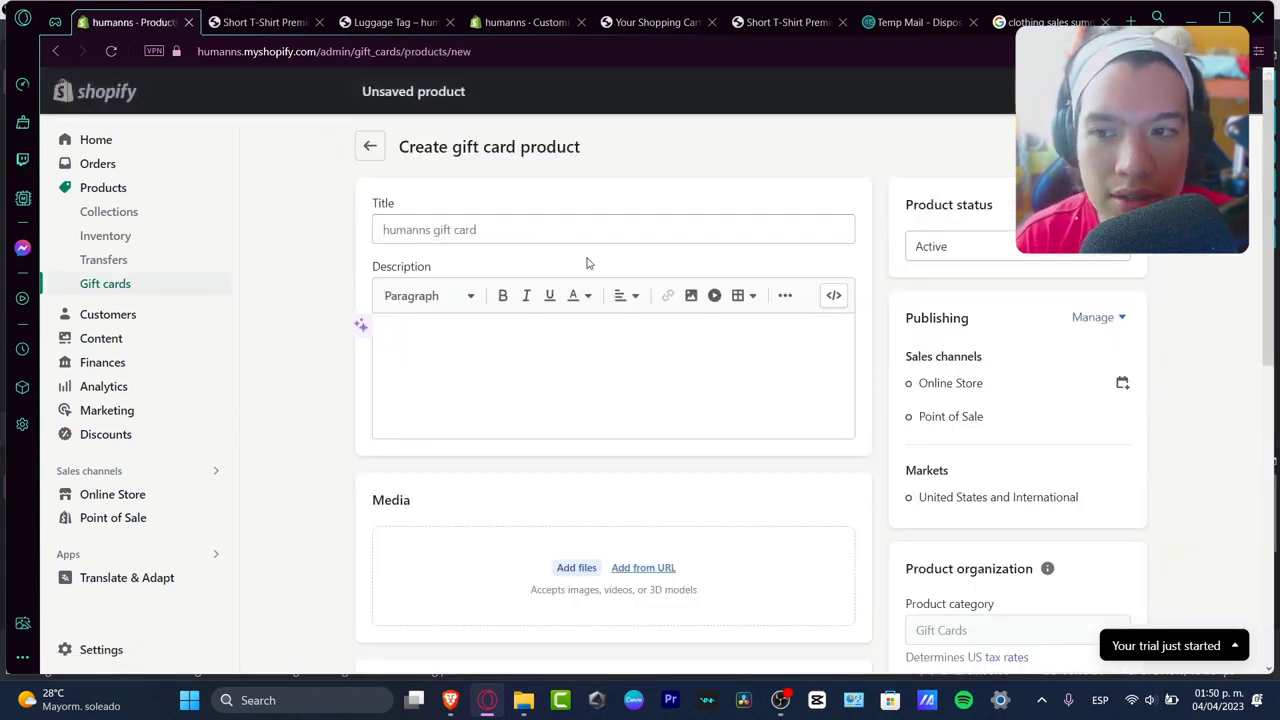
Title the gift card product "Humans Gift Card", keep the default denominations, and save it
click(580, 234)
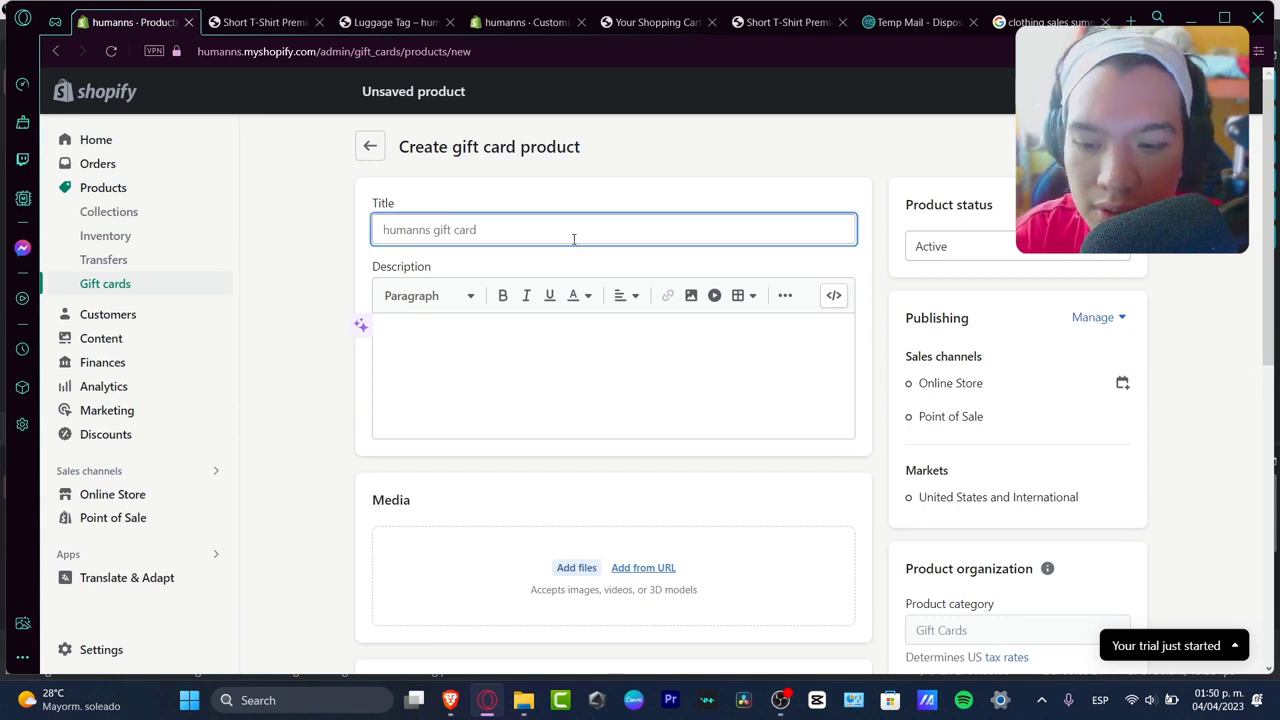
text(Humans G)
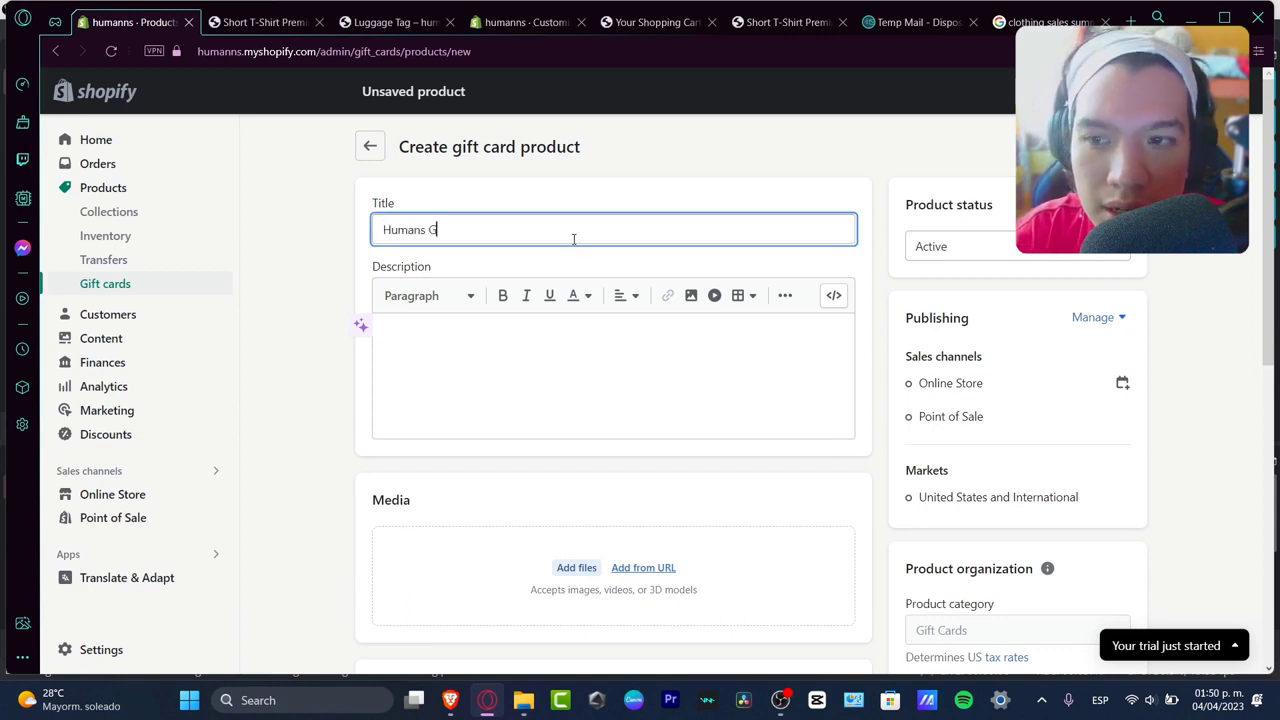
text(ift Card)
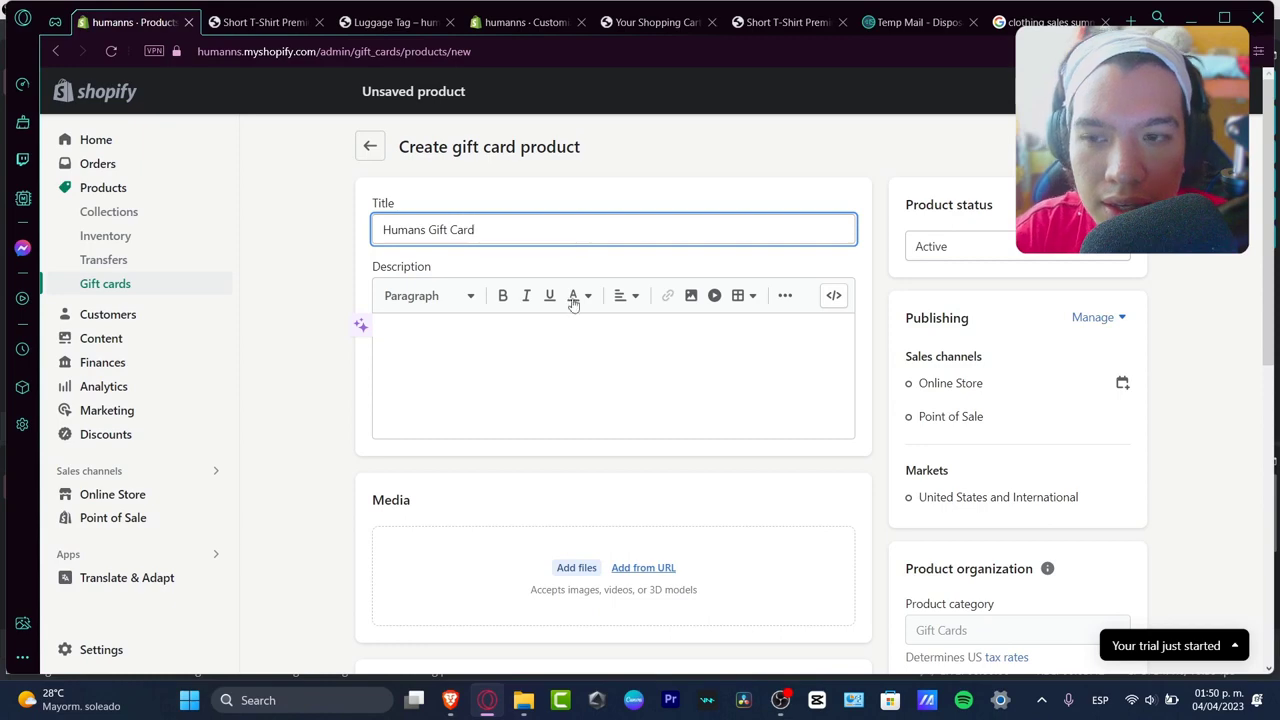
scroll(772, 550, down, 3)
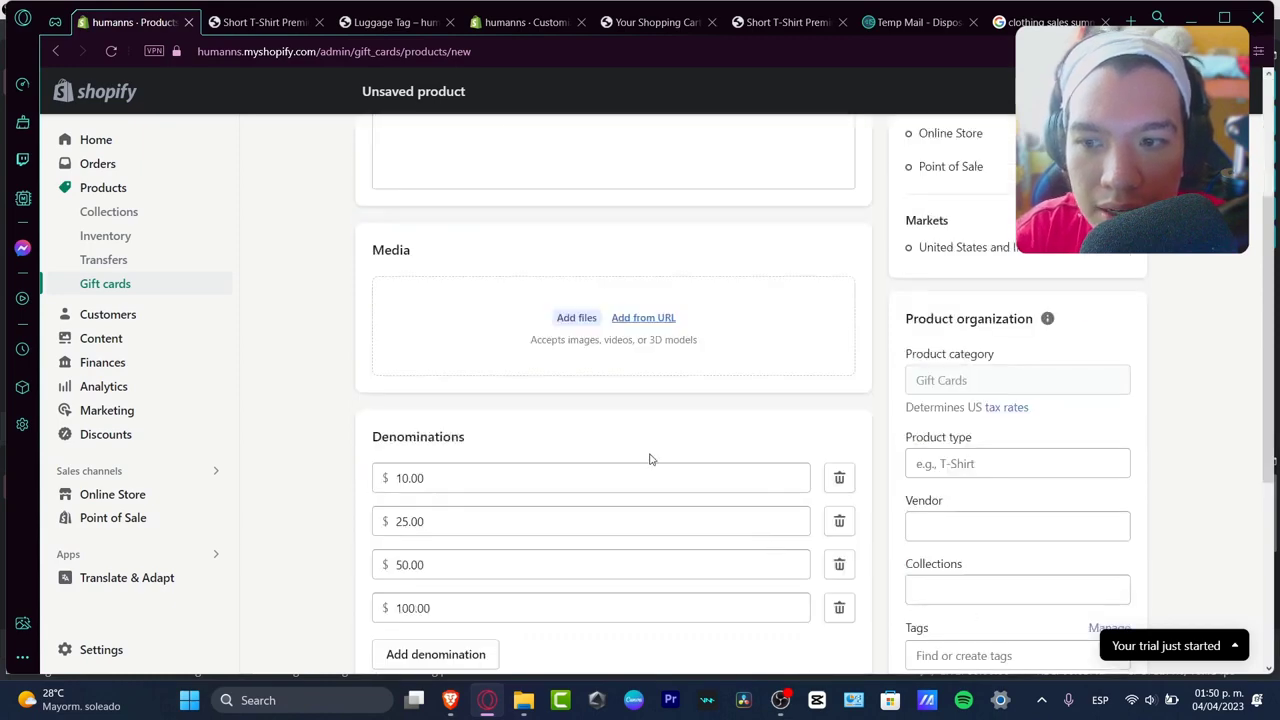
scroll(651, 457, down, 3)
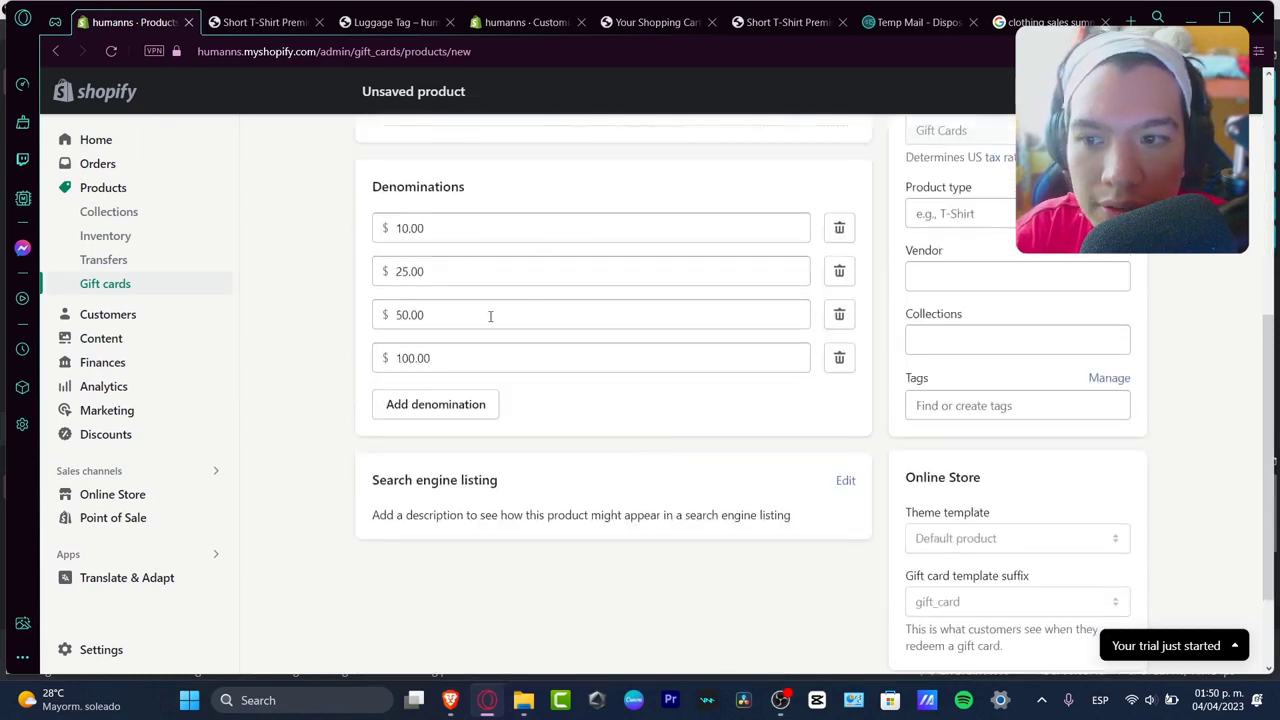
scroll(777, 469, down, 1)
scroll(777, 469, up, 5)
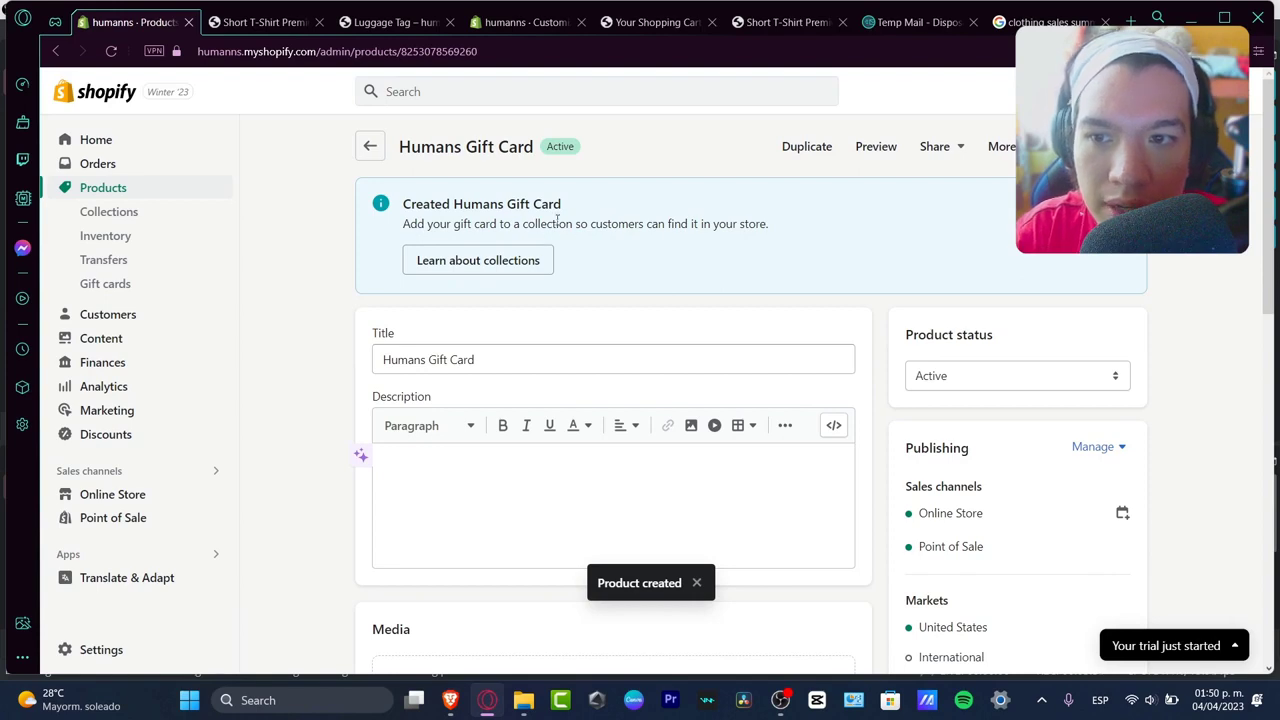
Add the gift card product to the Home page collection, save it and return to the product list
scroll(1170, 323, down, 5)
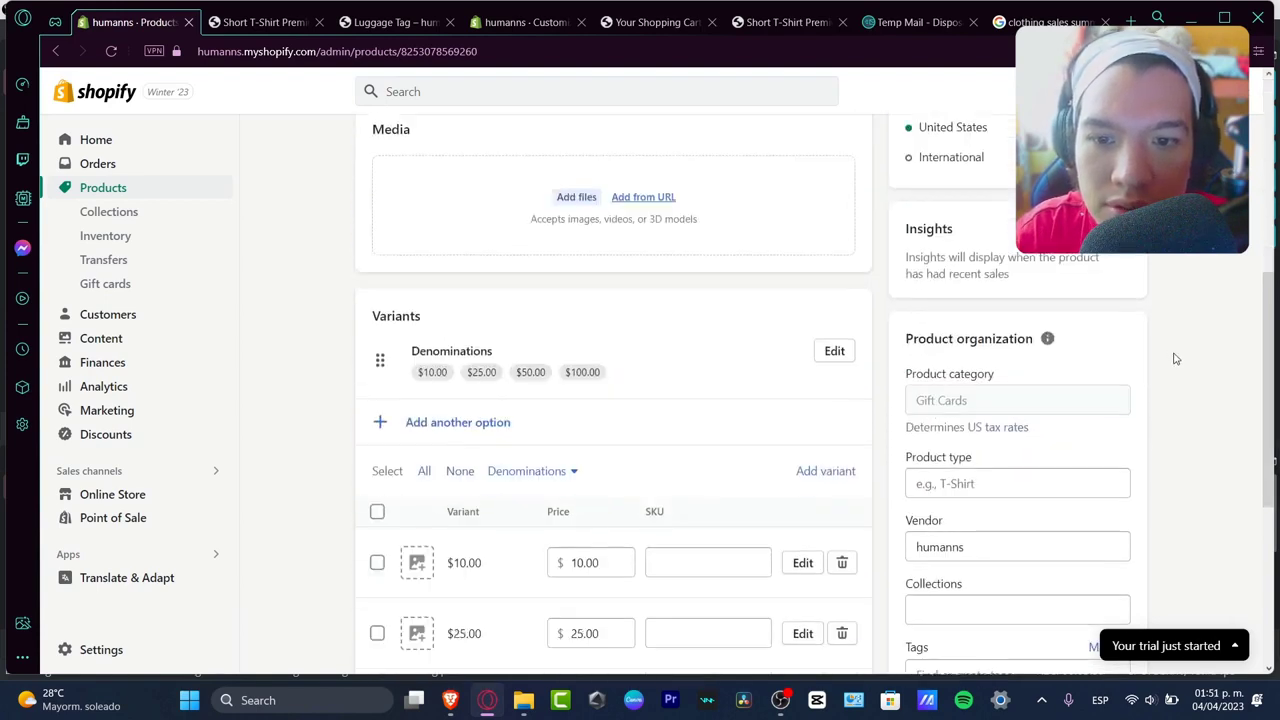
scroll(1118, 512, down, 3)
click(1044, 362)
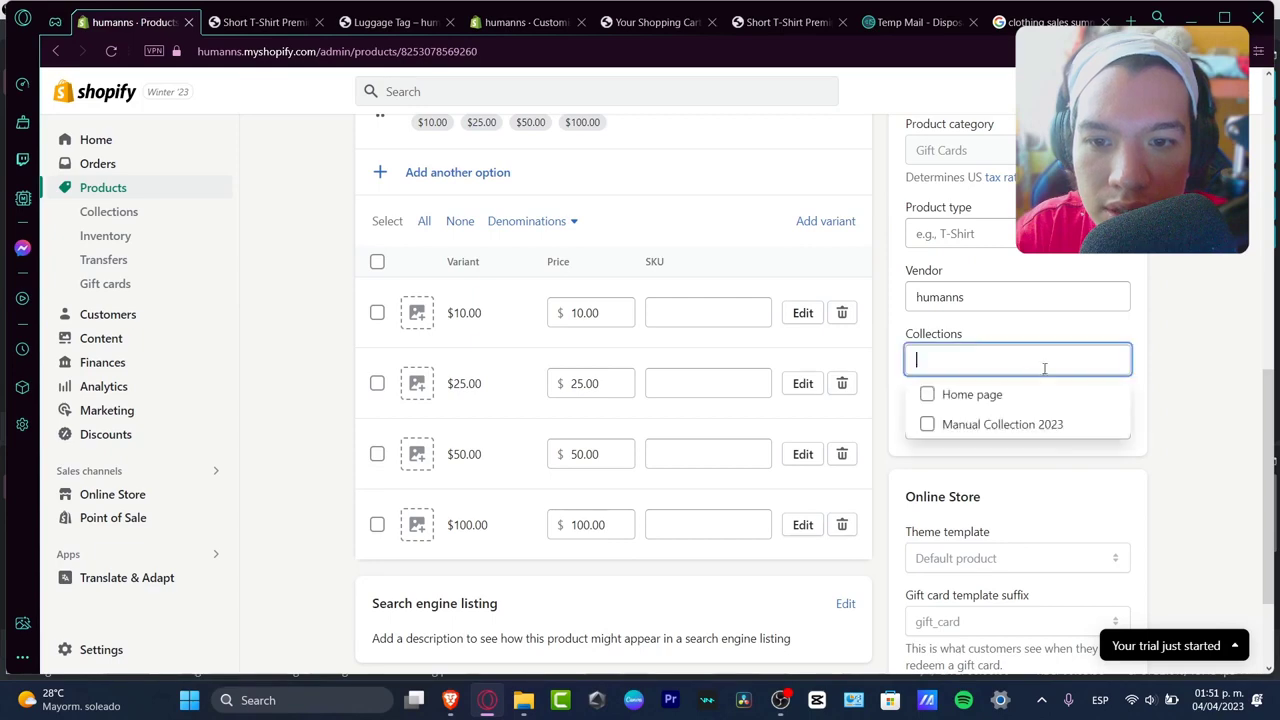
click(958, 395)
scroll(1190, 388, down, 2)
click(1188, 379)
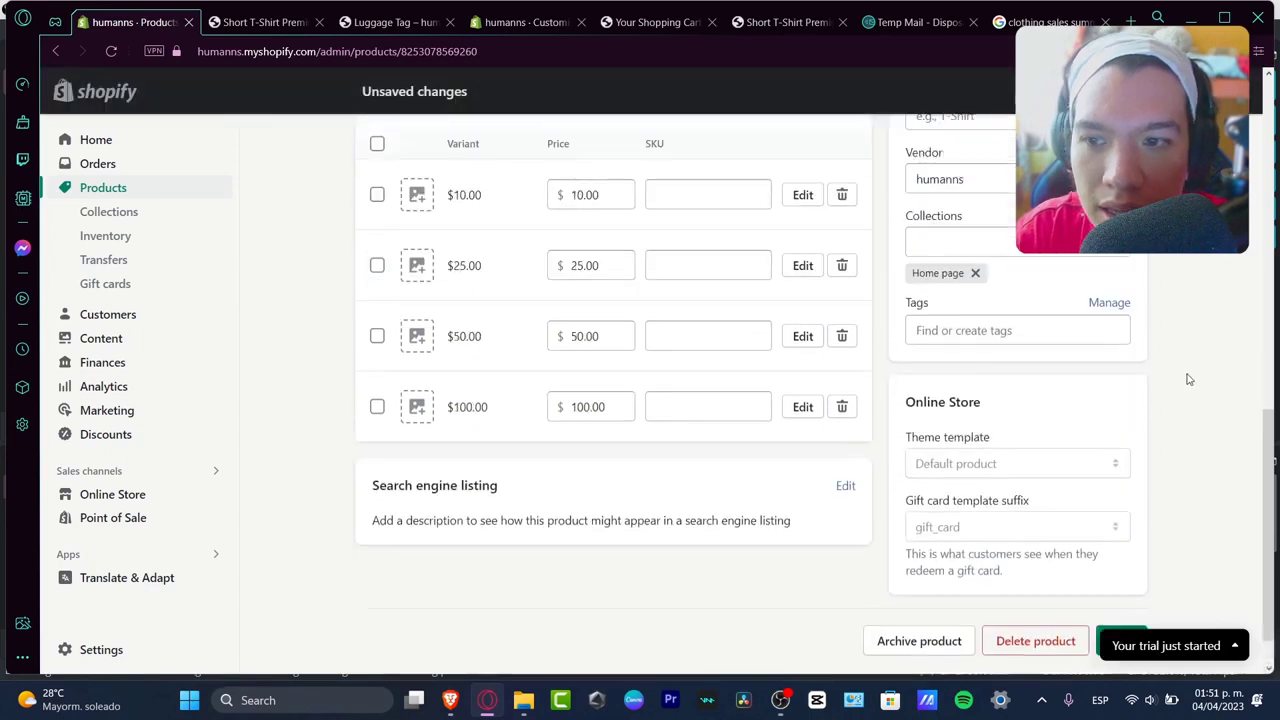
scroll(1189, 379, up, 5)
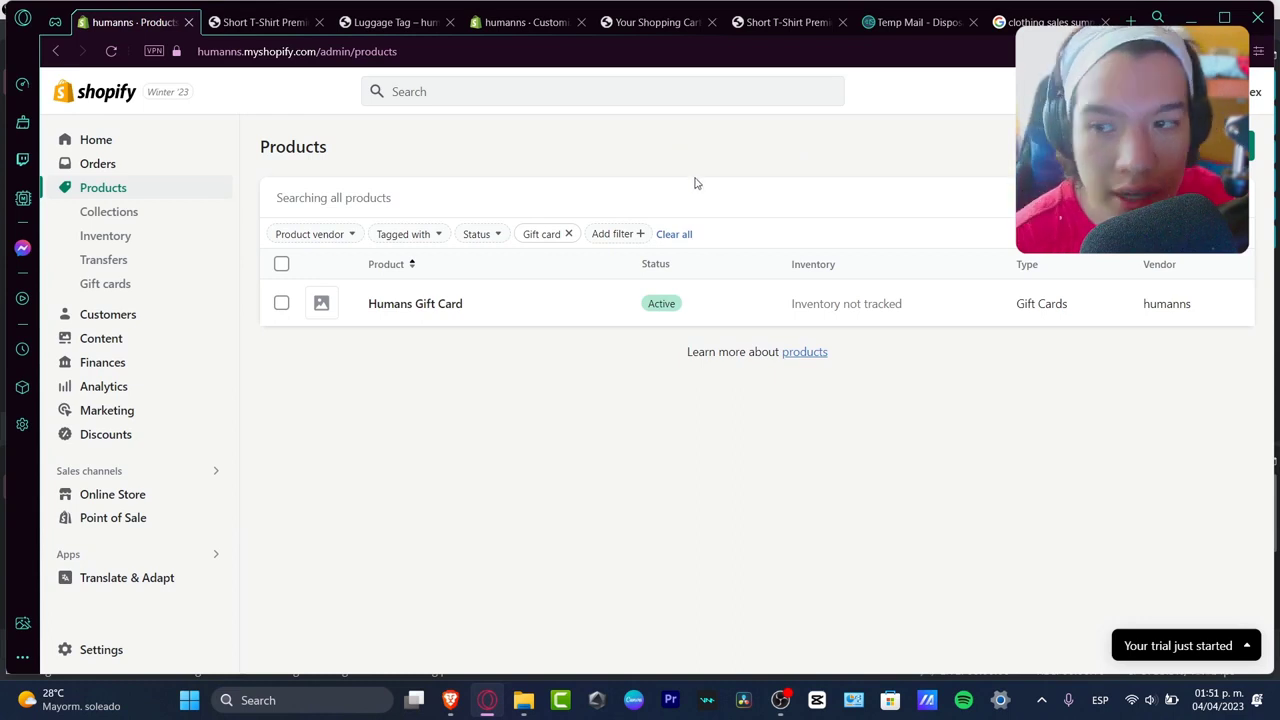
Create a new free shipping discount and generate a random discount code for it
click(125, 434)
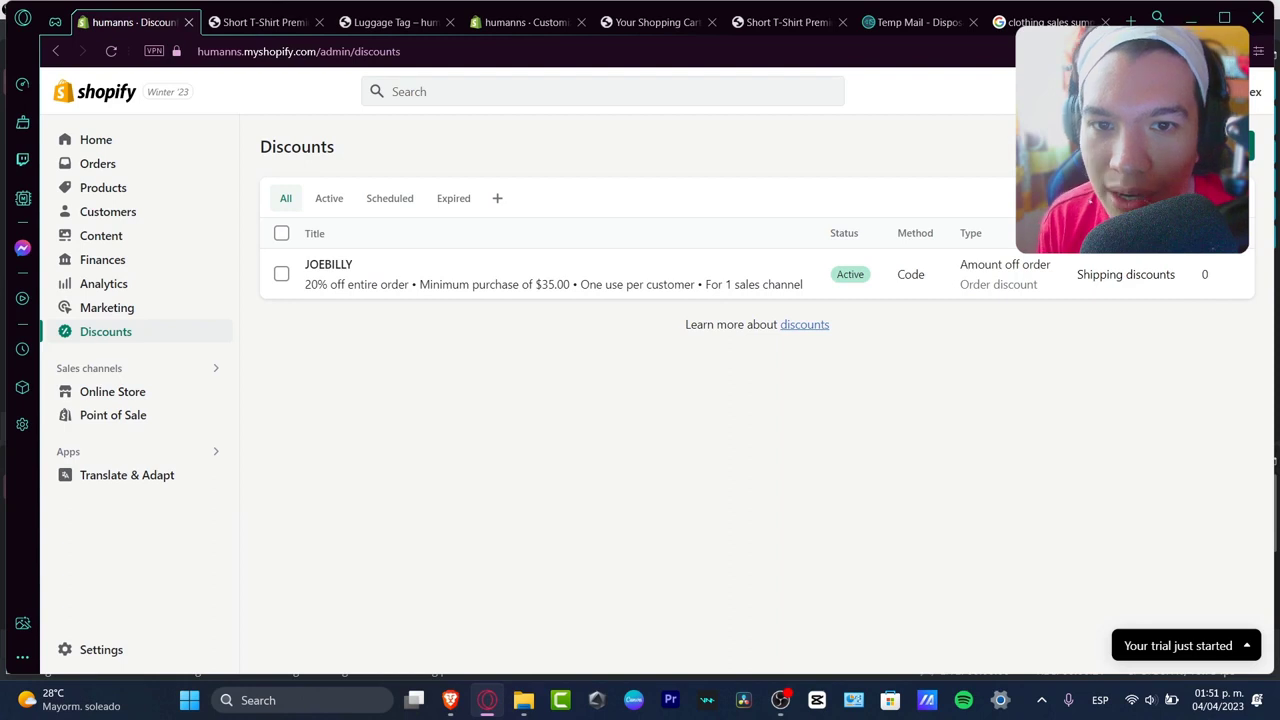
click(1197, 146)
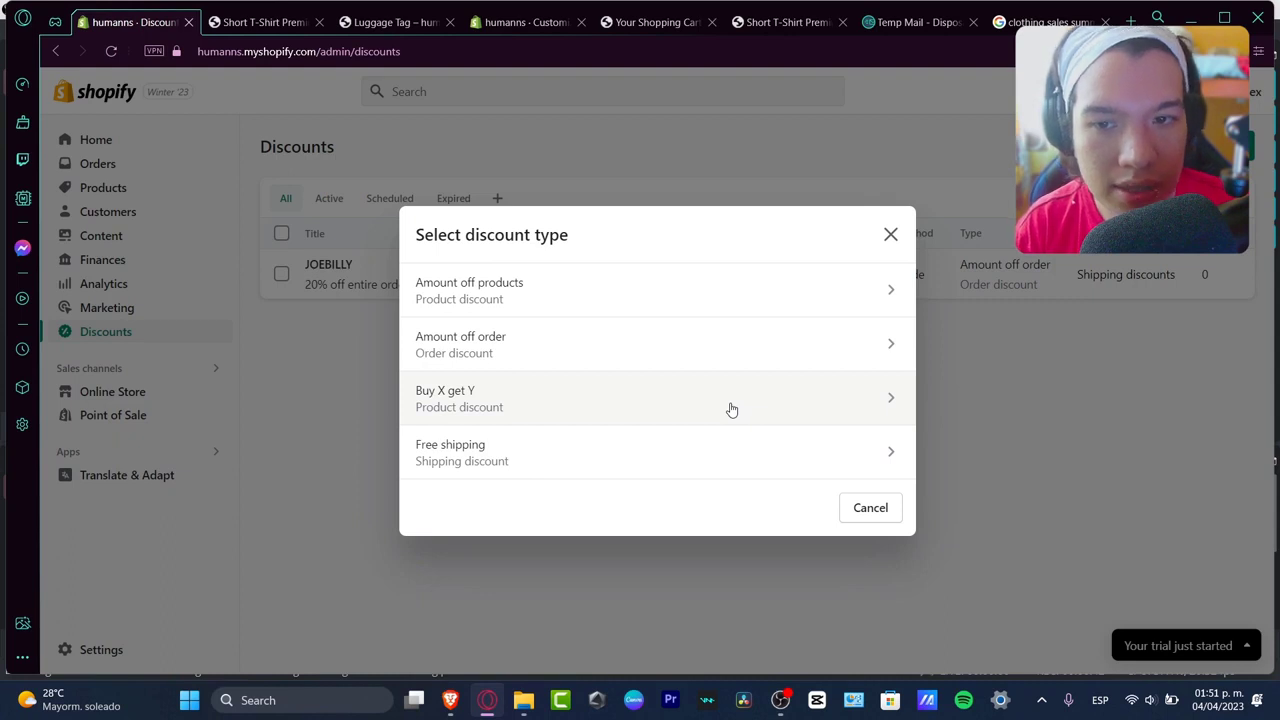
click(655, 454)
click(593, 288)
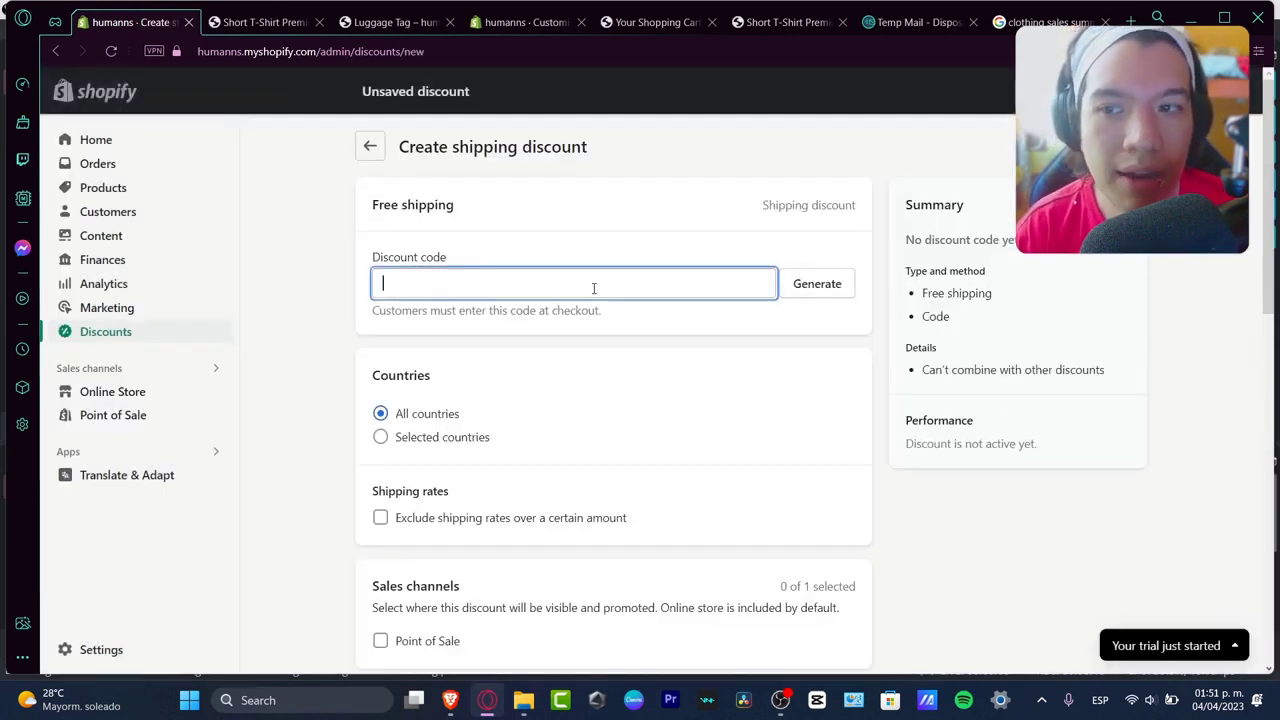
click(843, 289)
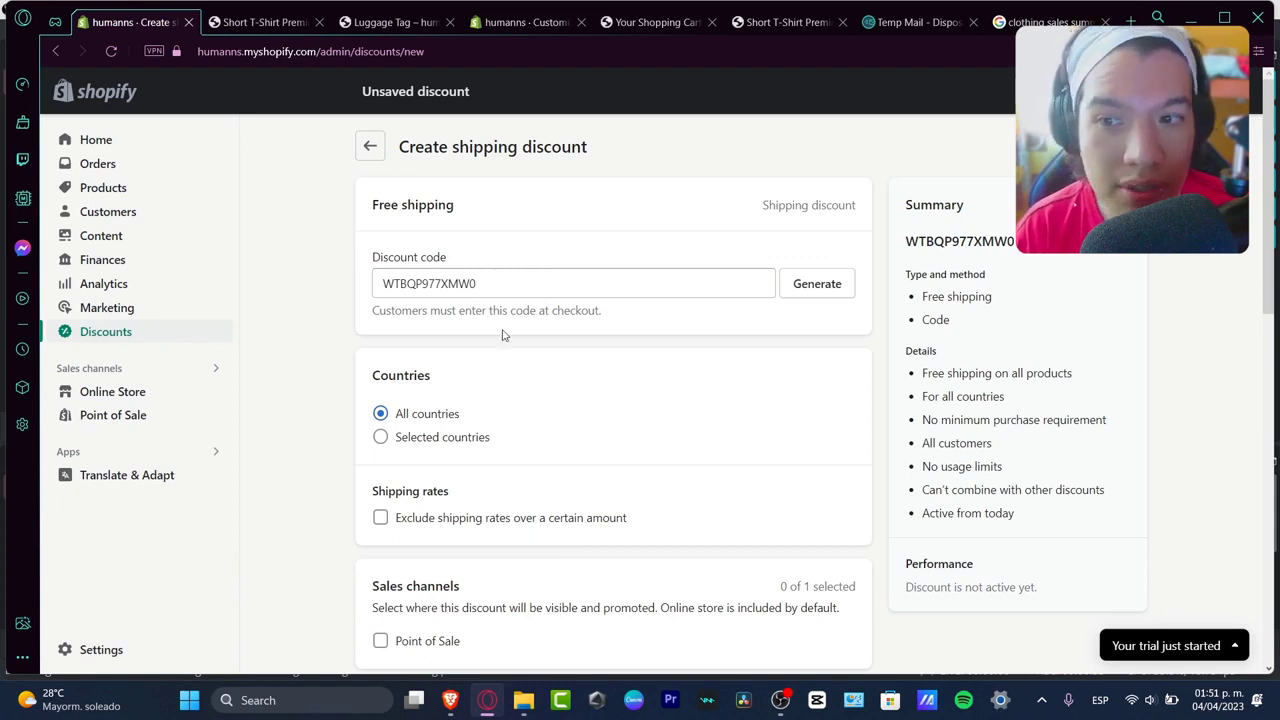
scroll(461, 418, down, 3)
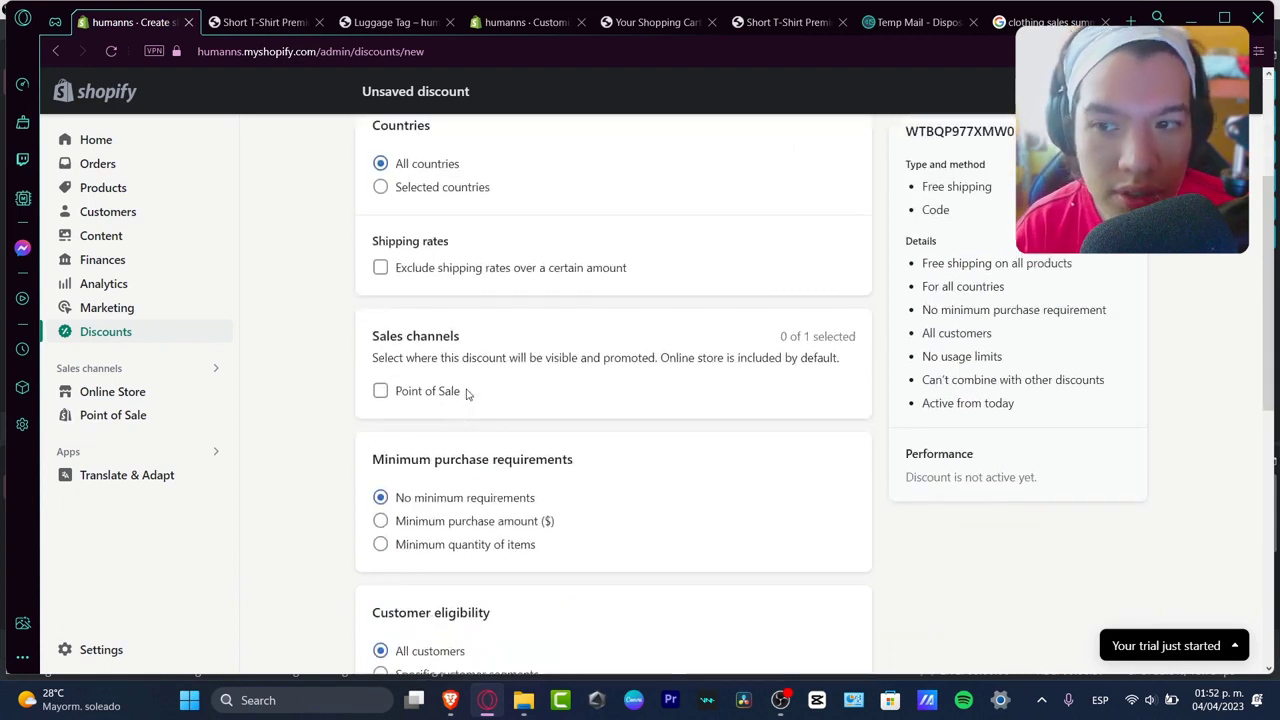
click(461, 279)
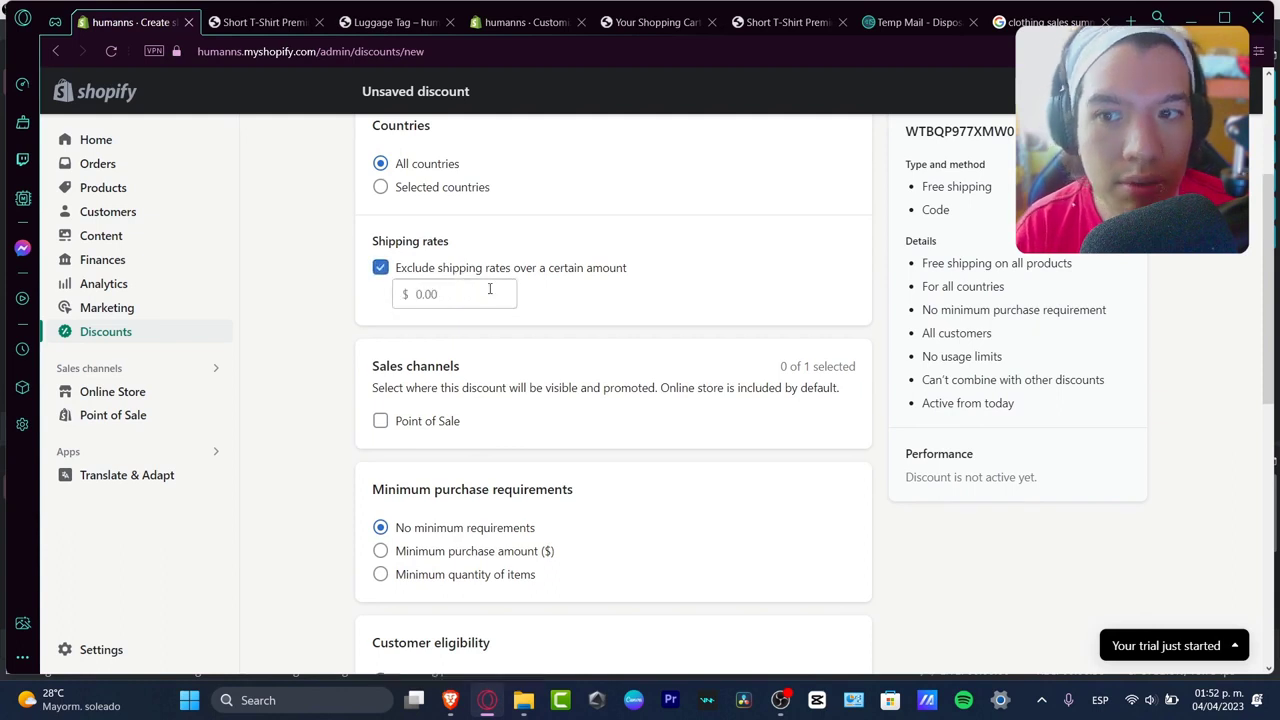
click(473, 268)
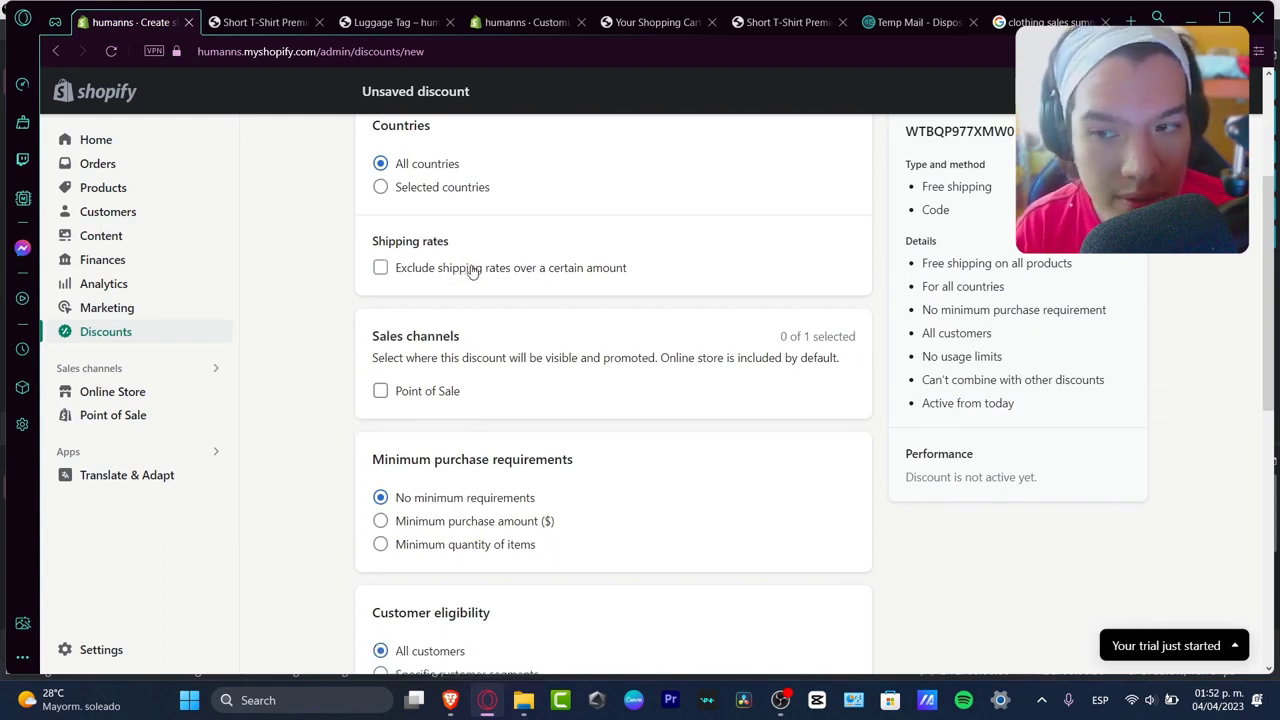
Require a minimum purchase amount of $100 for the free shipping discount and keep all customers eligible
scroll(471, 270, down, 3)
drag(451, 206, 598, 214)
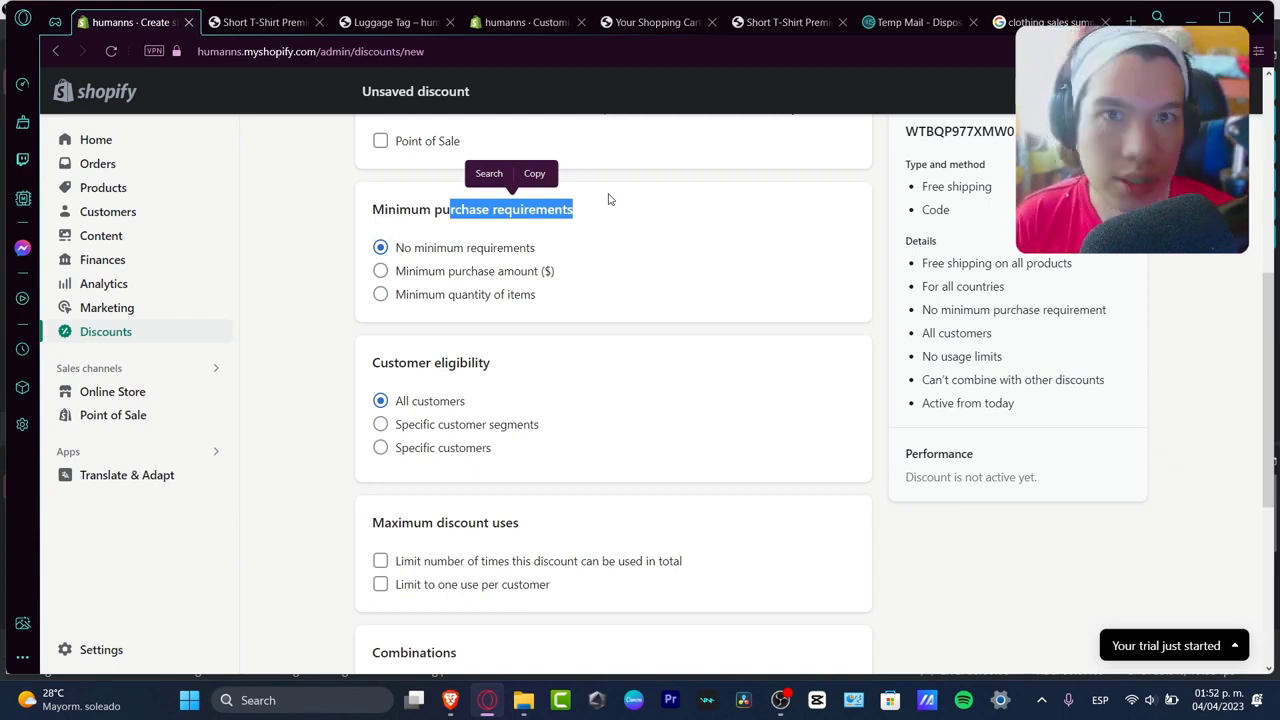
click(498, 276)
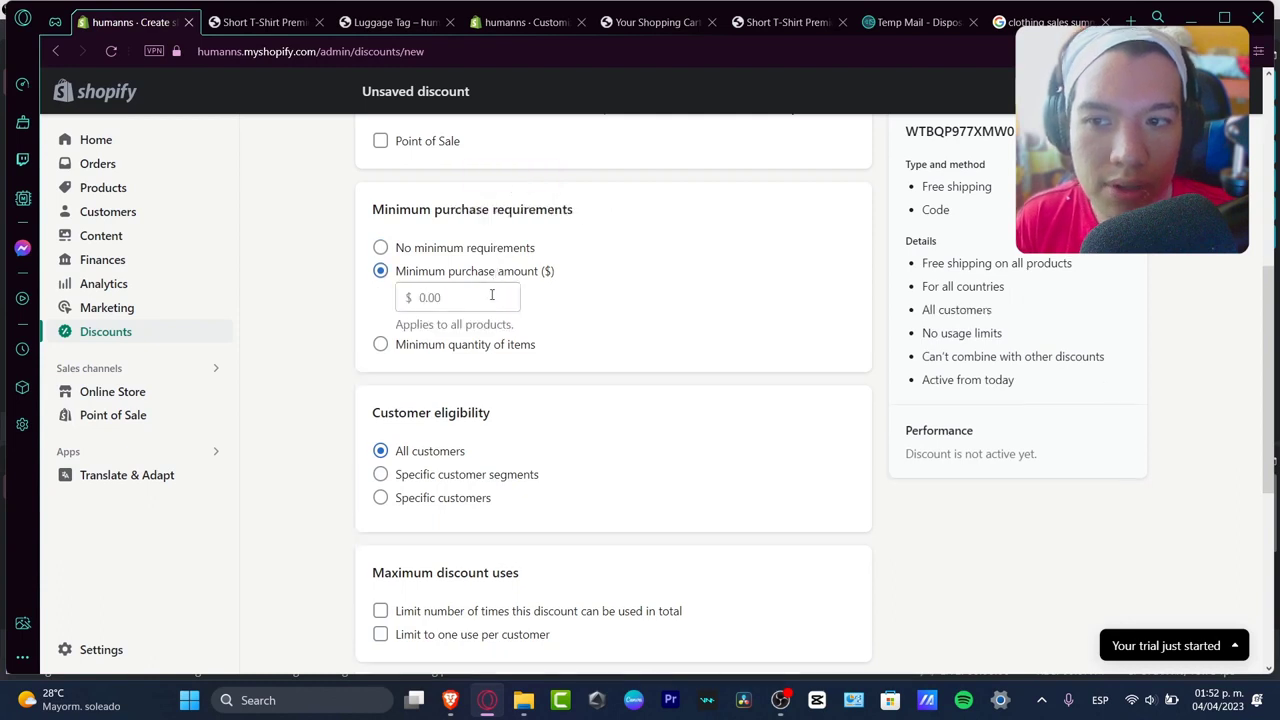
click(492, 295)
text(100)
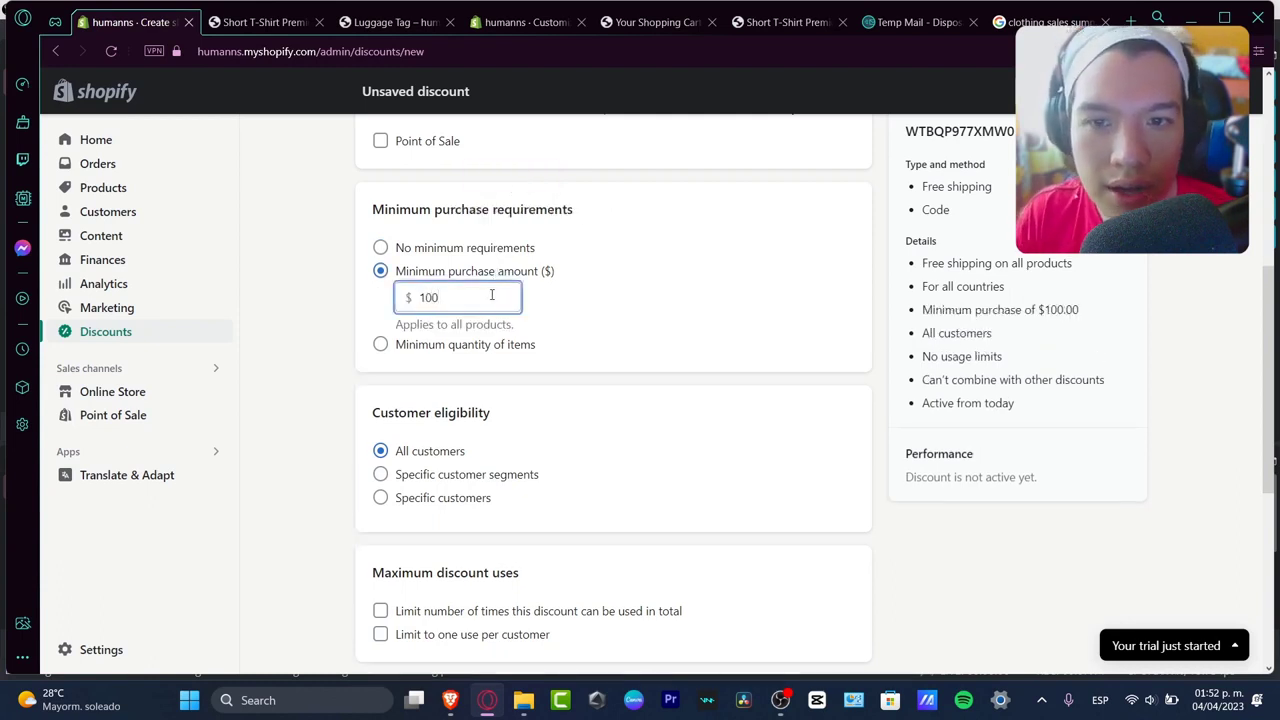
click(611, 331)
scroll(625, 420, down, 3)
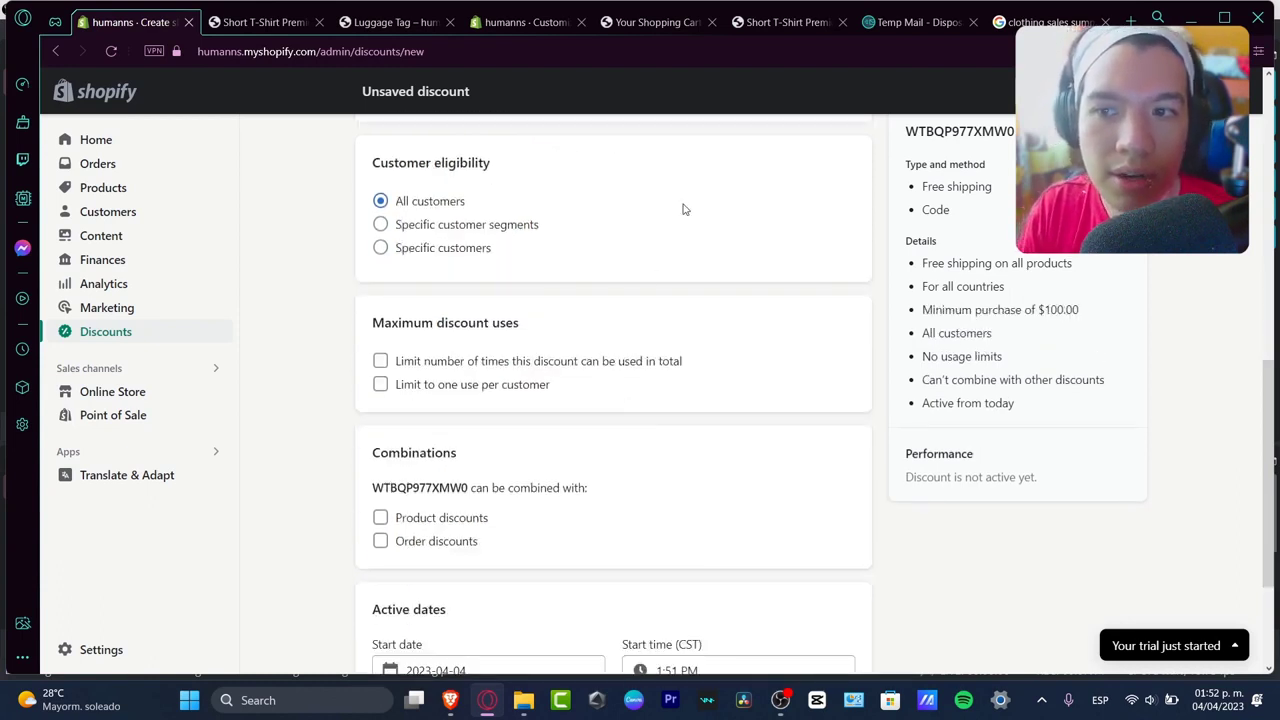
drag(448, 162, 491, 163)
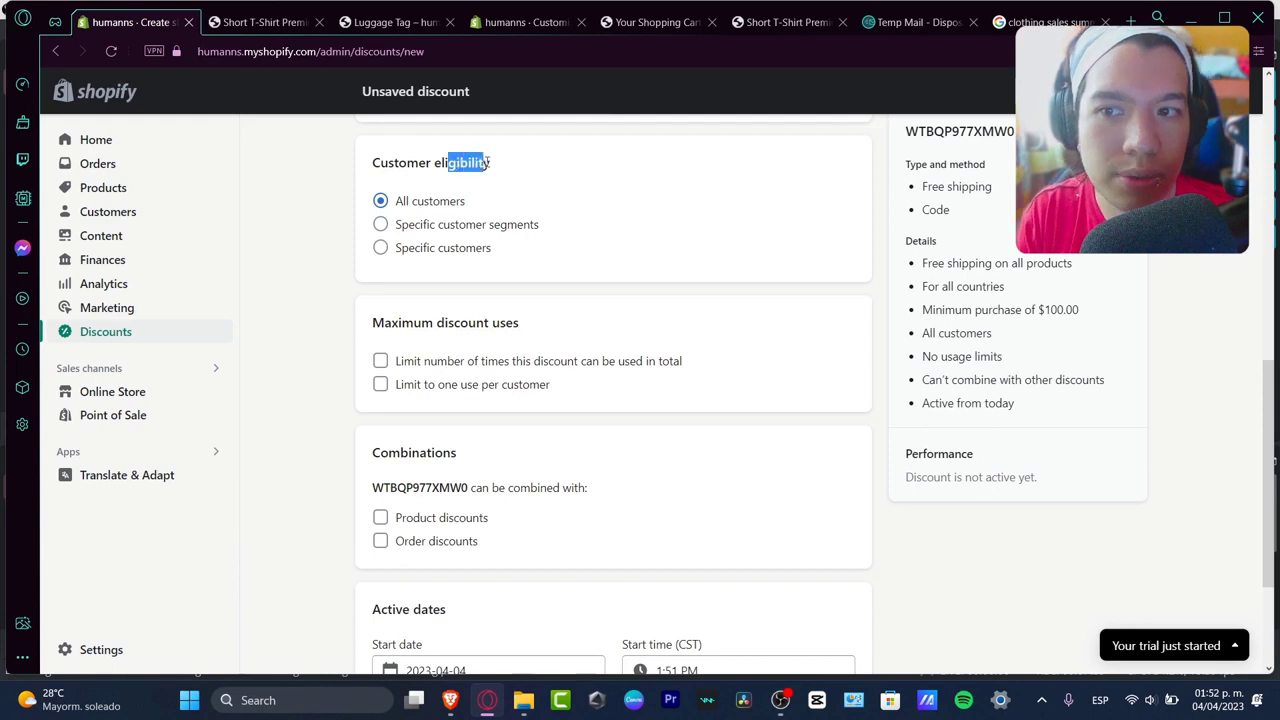
click(436, 210)
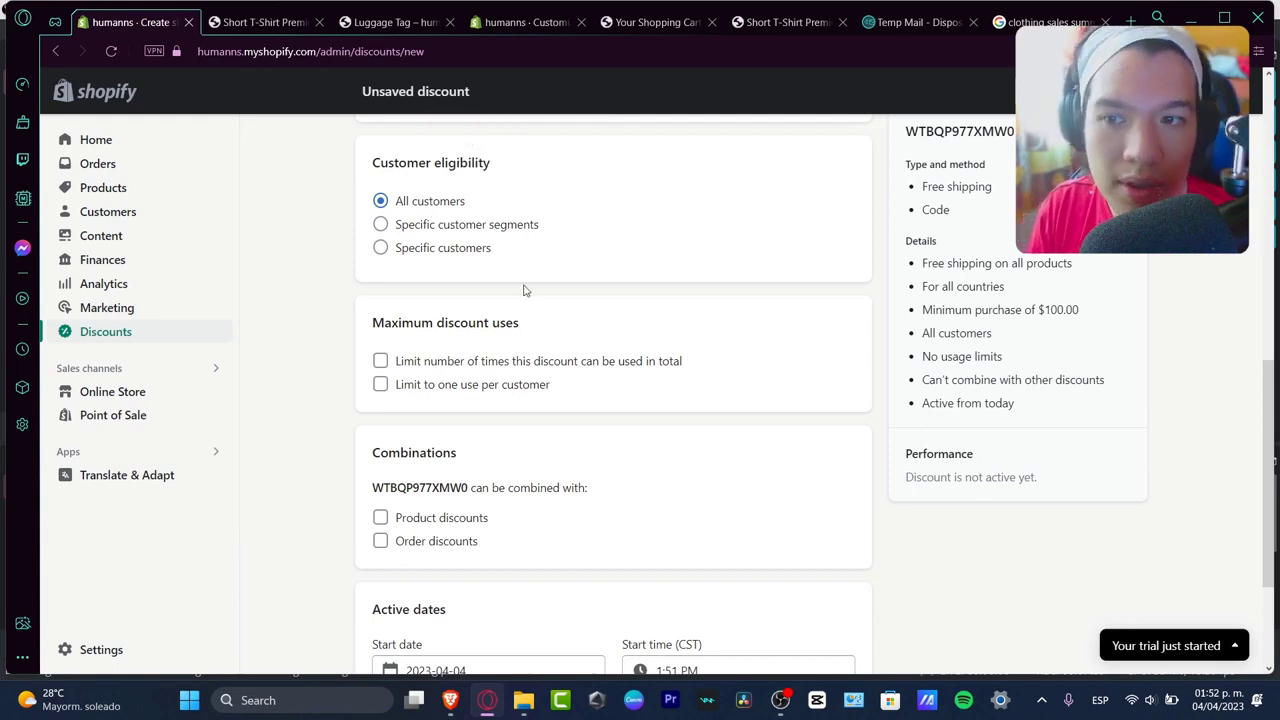
Limit the total number of discount uses to 100 and save the discount
scroll(530, 290, down, 2)
drag(455, 125, 524, 135)
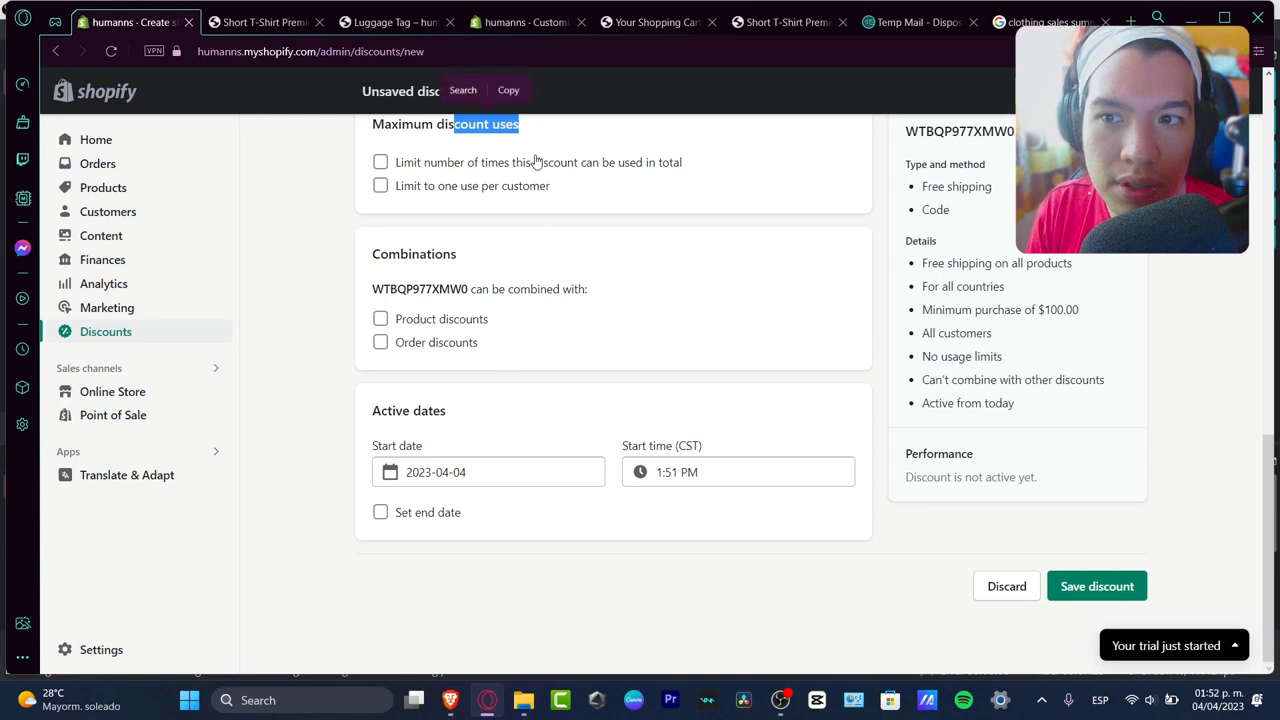
click(531, 163)
click(483, 185)
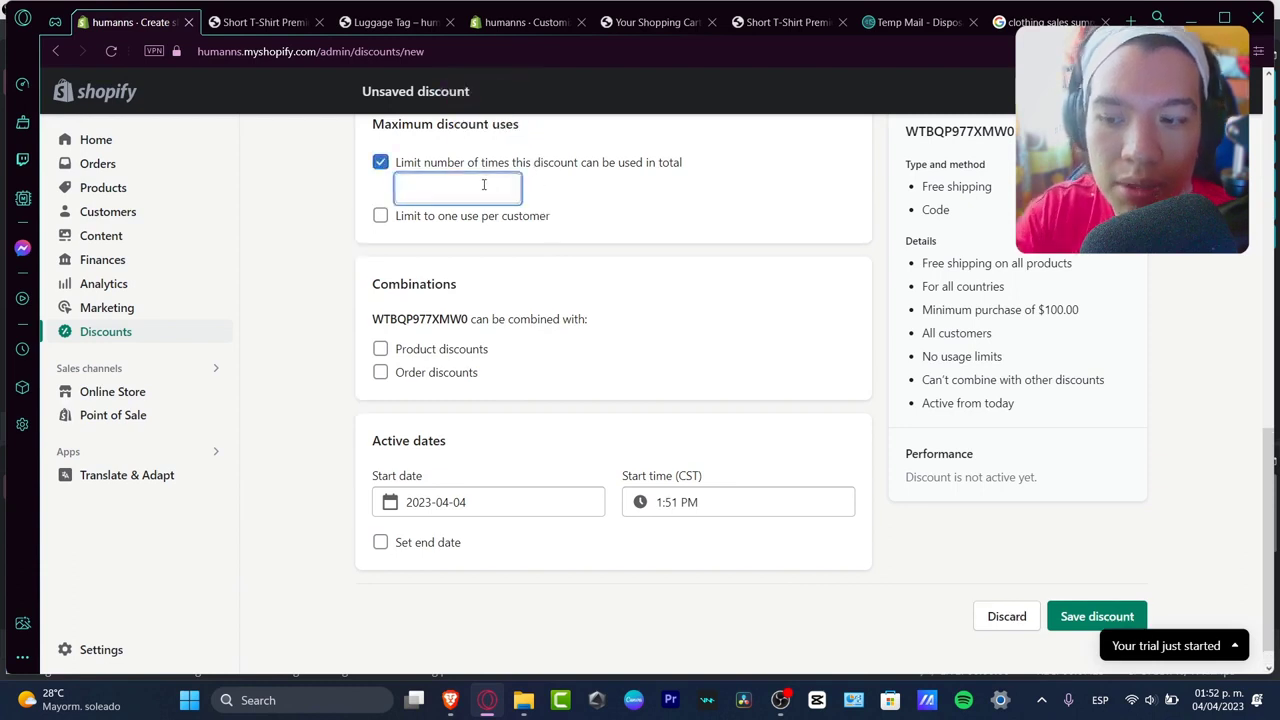
text(100)
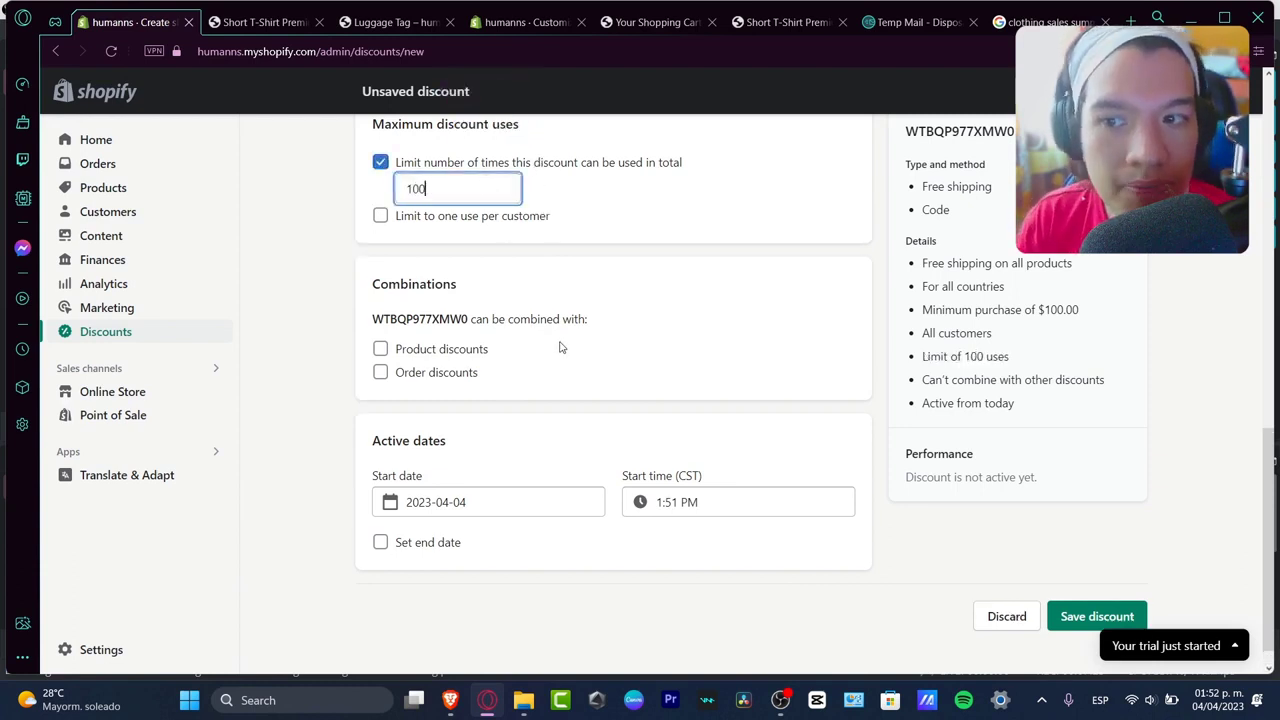
scroll(584, 417, down, 1)
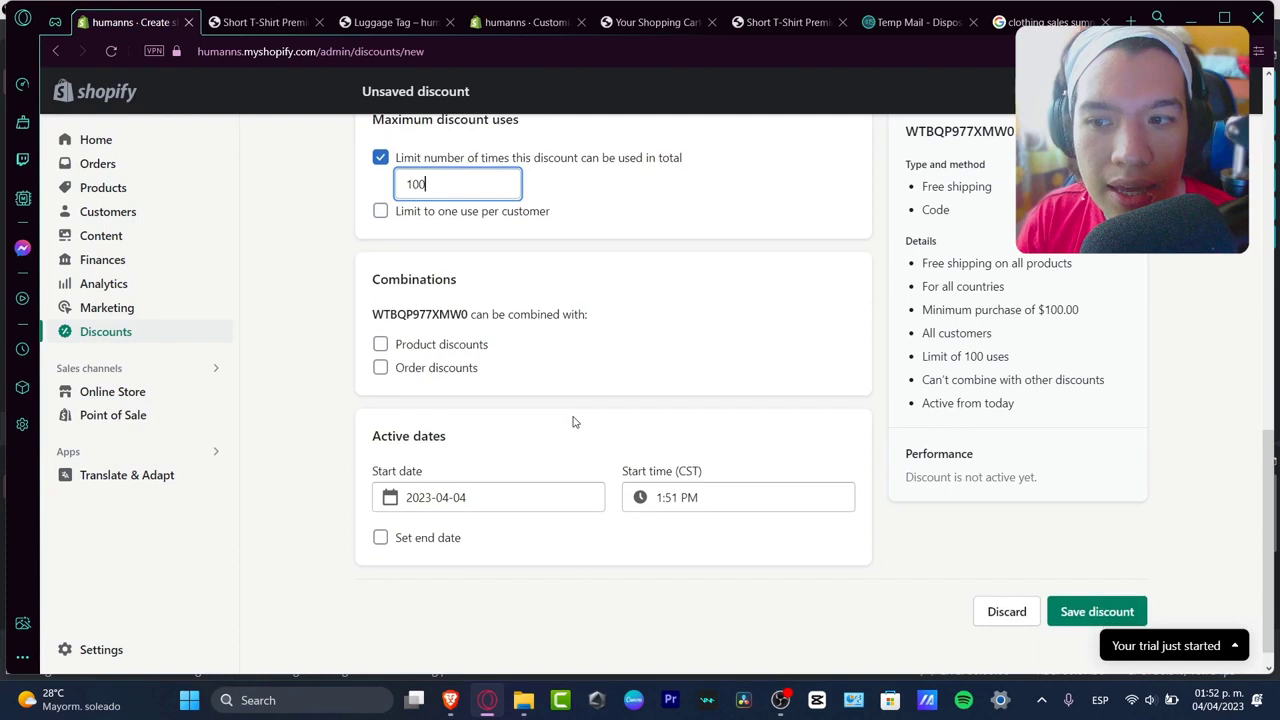
click(1092, 594)
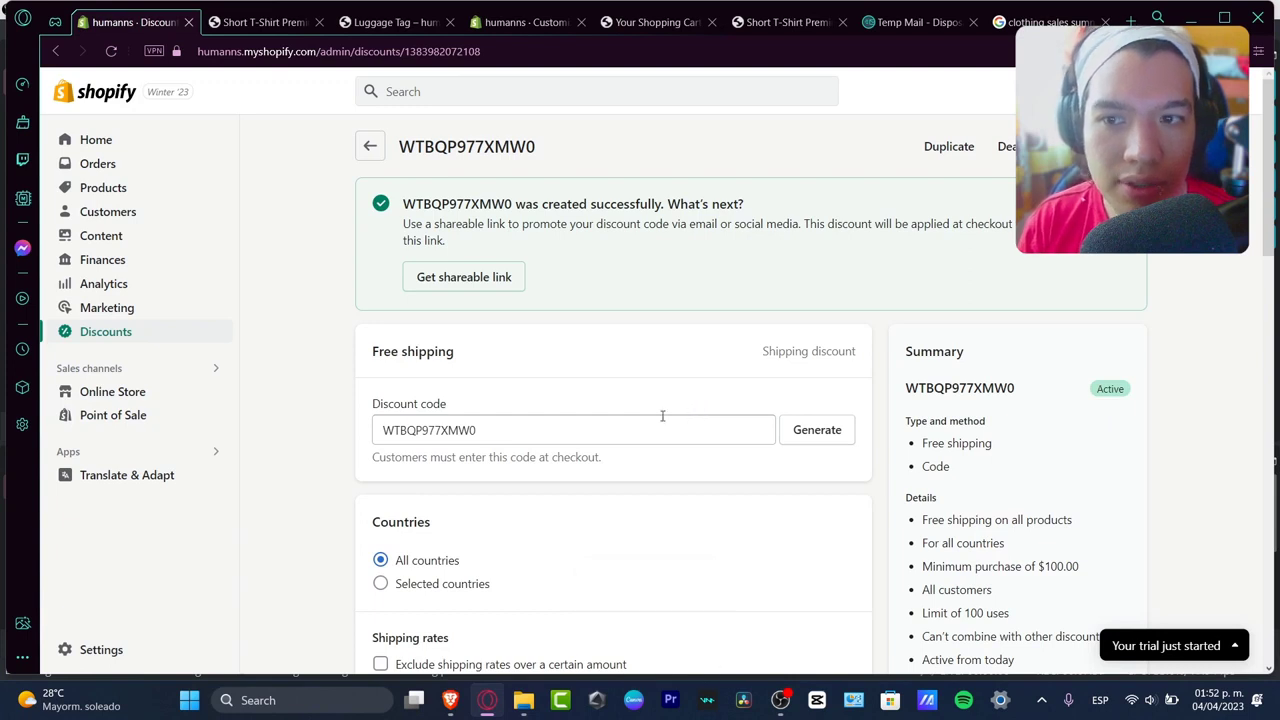
Open the Dawn theme for customization and change the announcement text to "Free shipping over $100 in your checkout orders!"
click(140, 393)
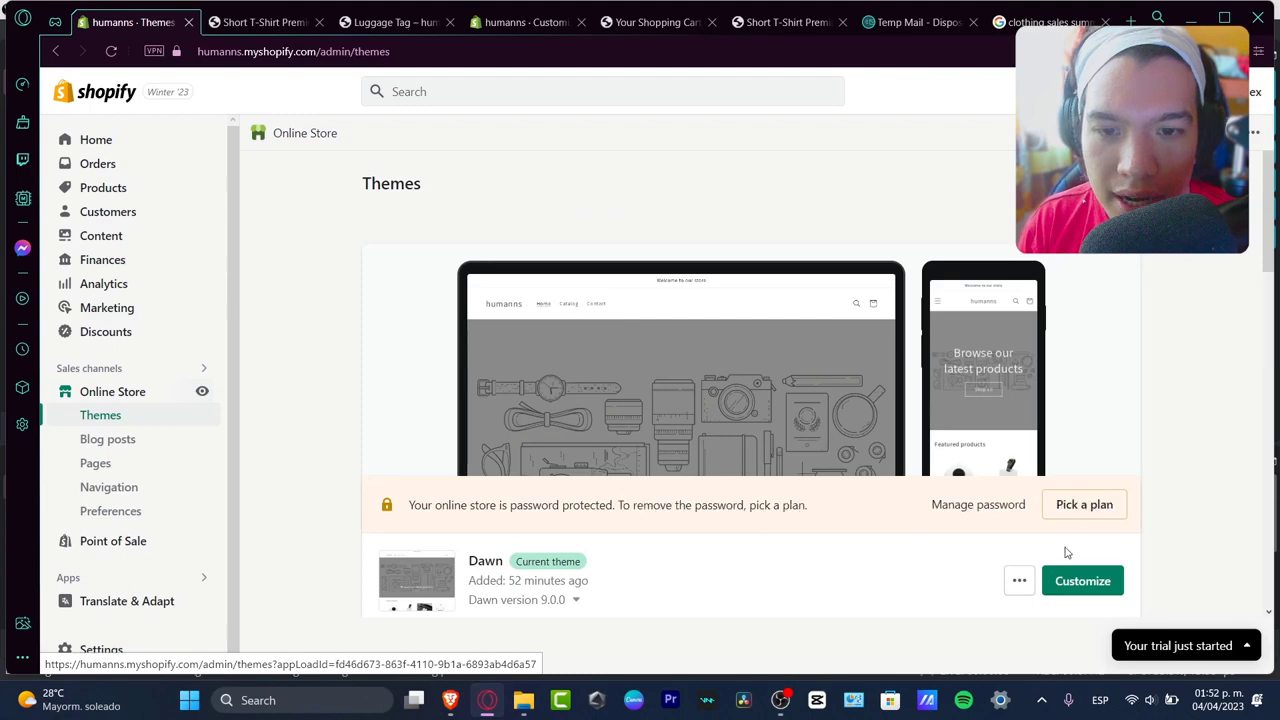
click(1072, 580)
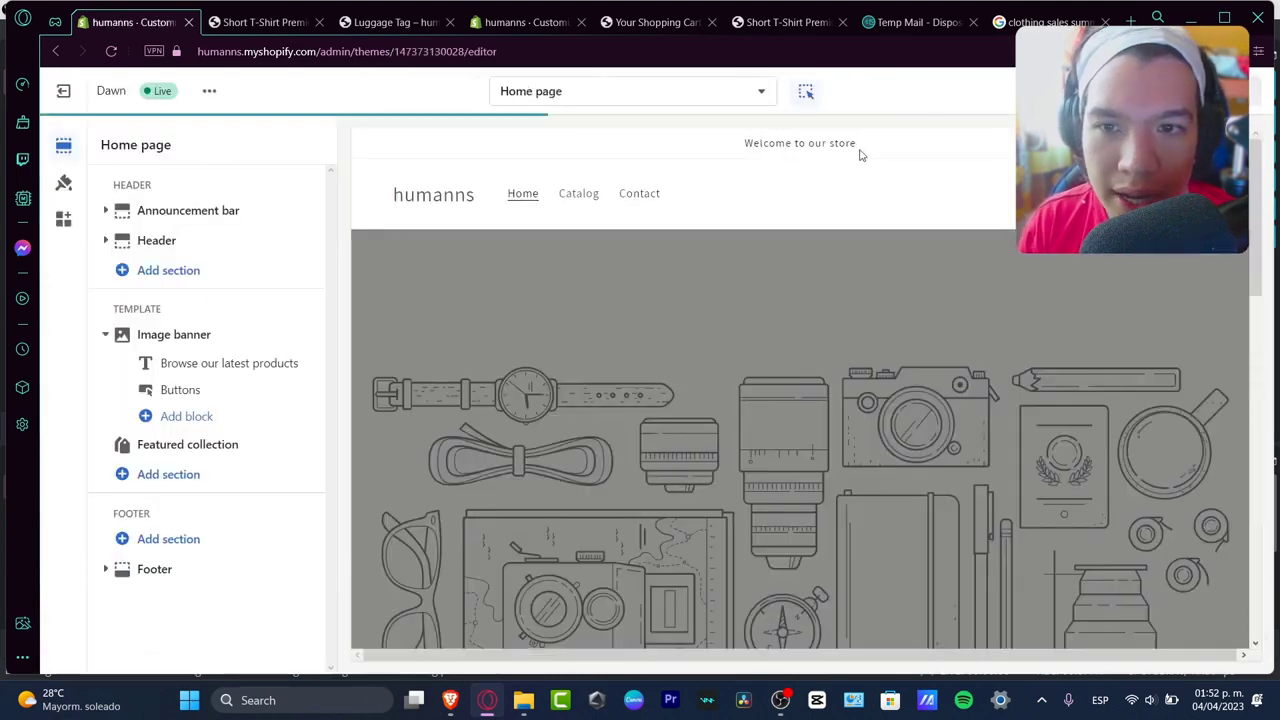
click(834, 149)
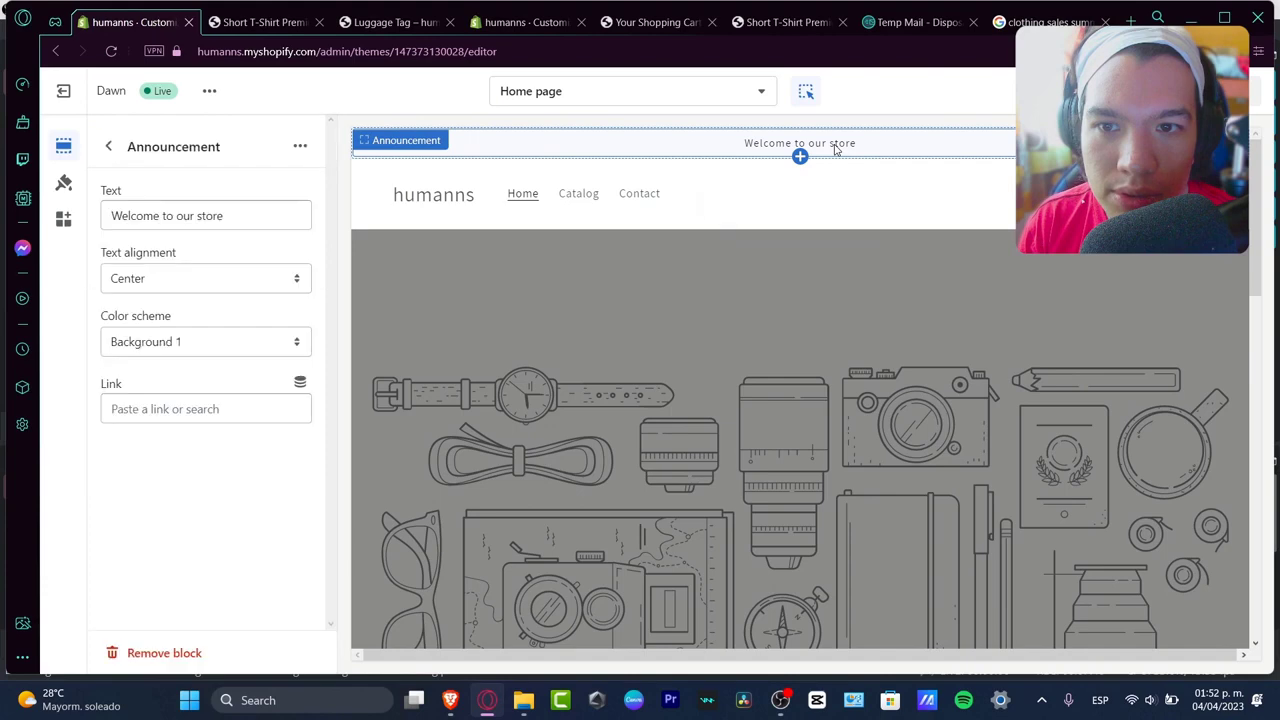
triple_click(233, 202)
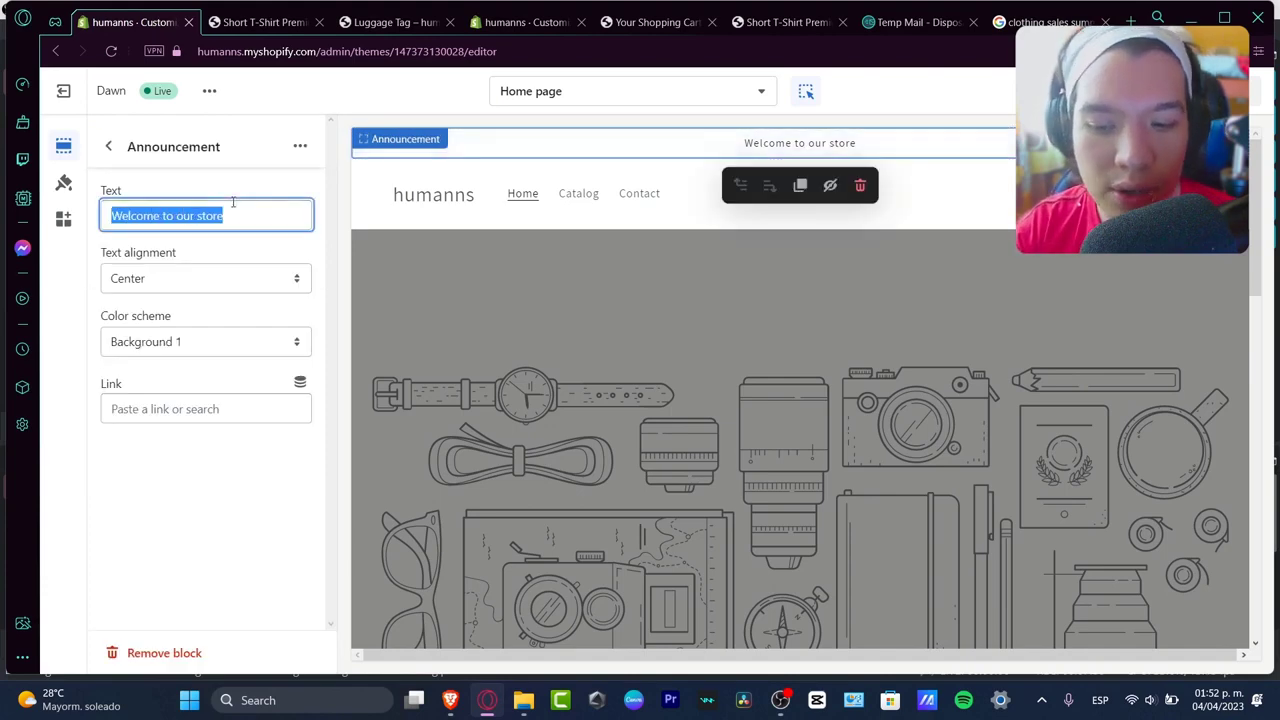
text(Free shipping over $100 in your checkout orders!)
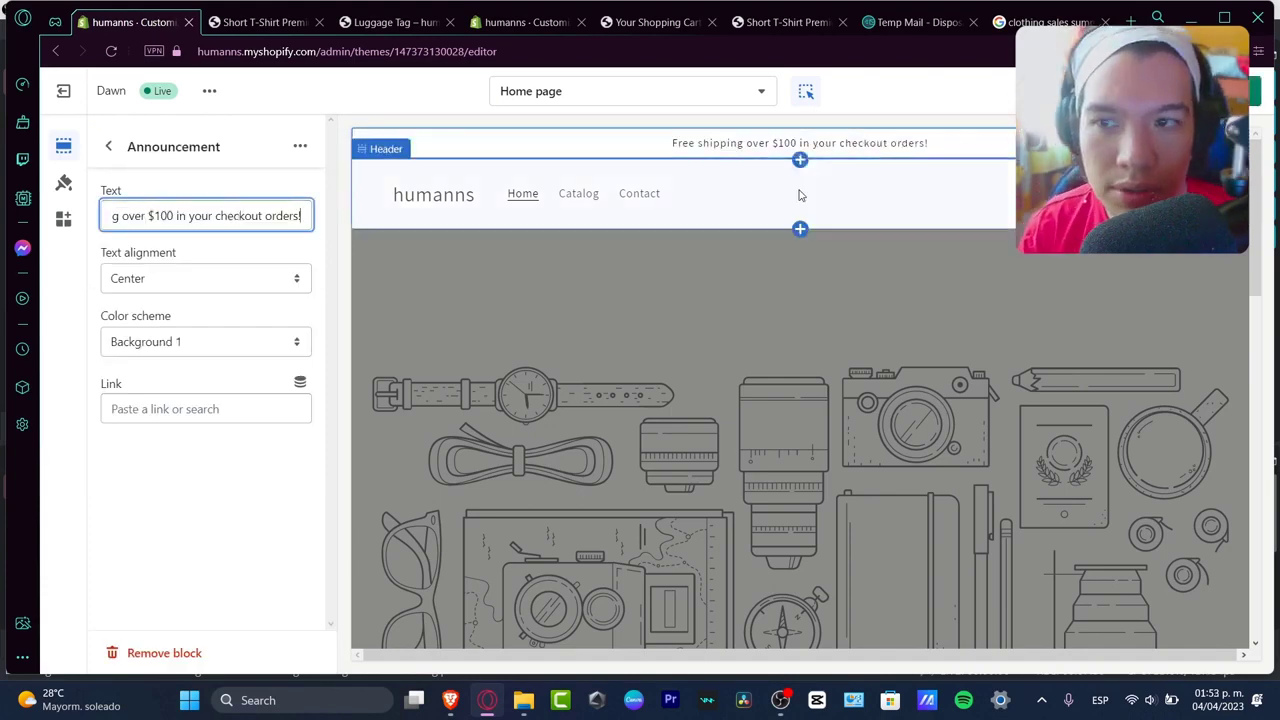
Set the announcement's color scheme to Accent 2, save the theme and exit the theme editor
click(245, 342)
click(237, 377)
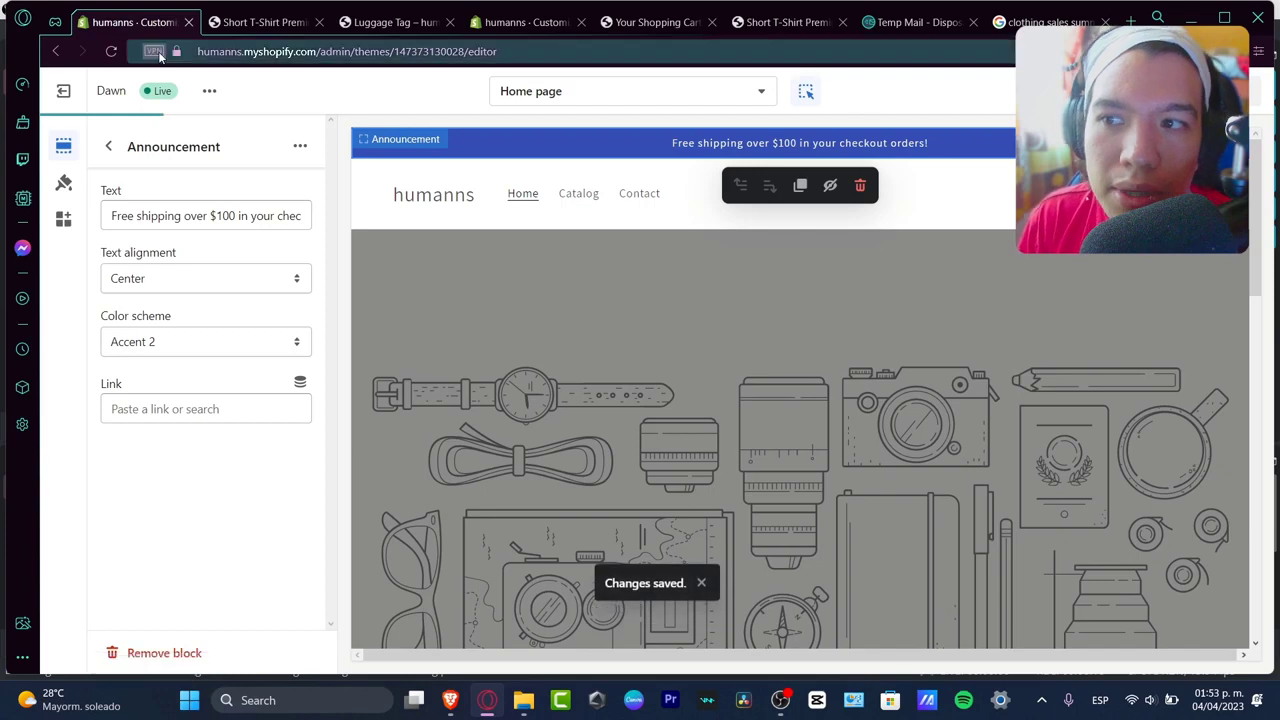
click(62, 101)
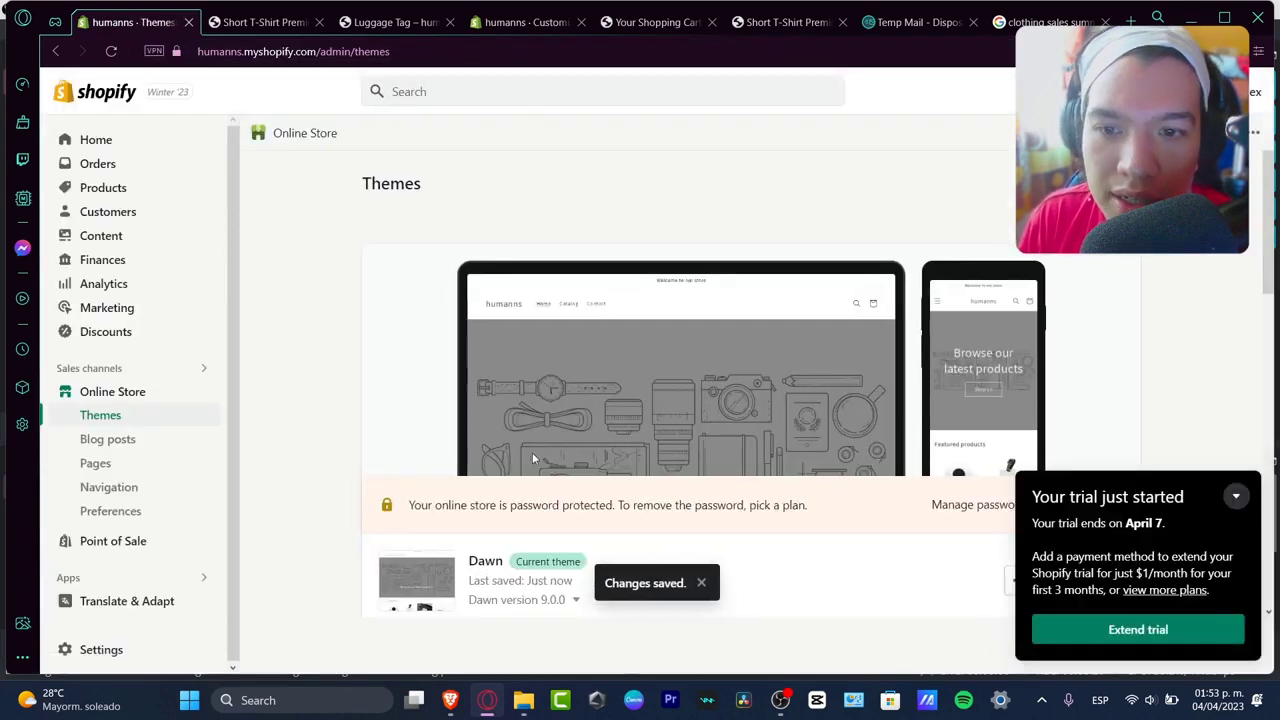
Start a new amount-off-products discount as an automatic discount titled "10% Off"
click(127, 341)
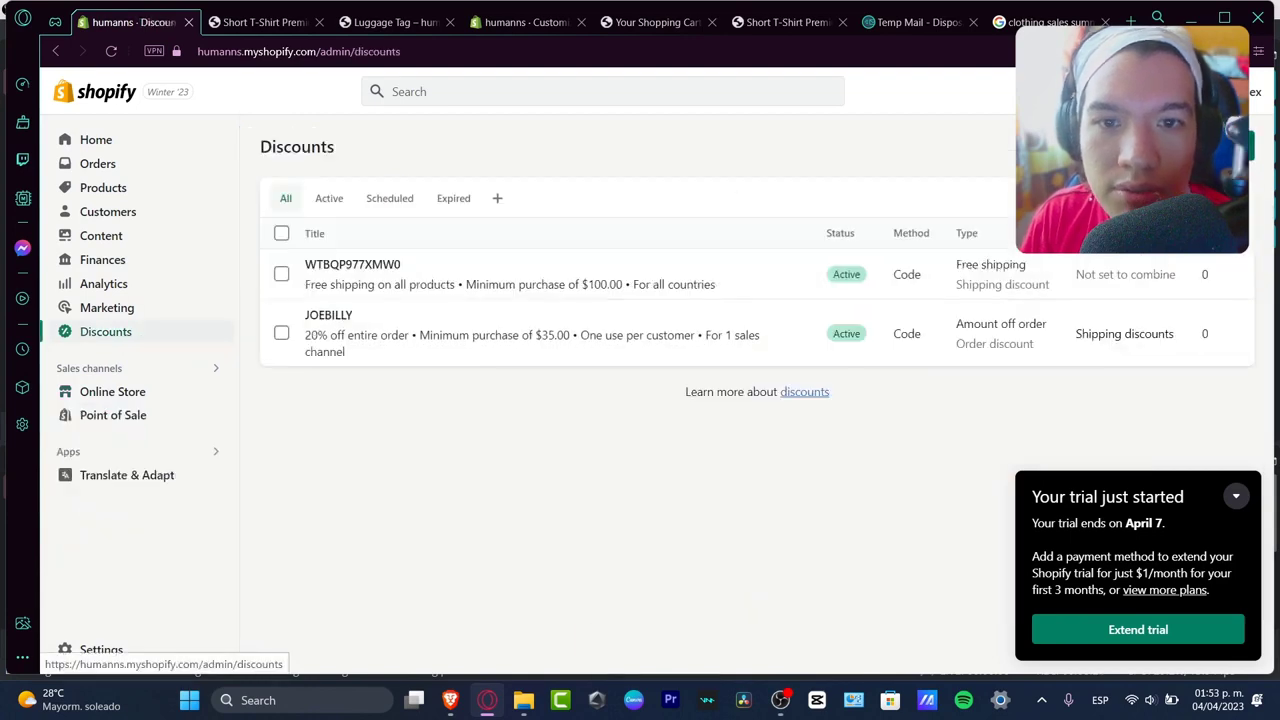
click(1198, 146)
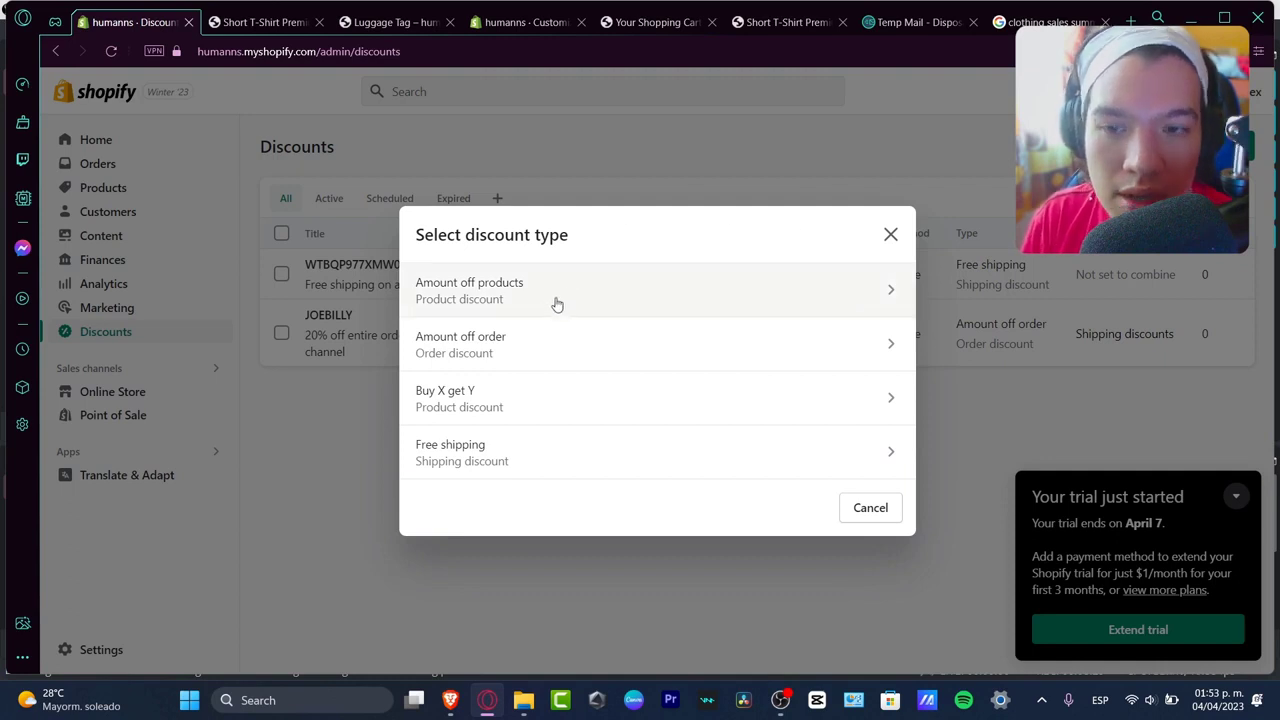
click(515, 301)
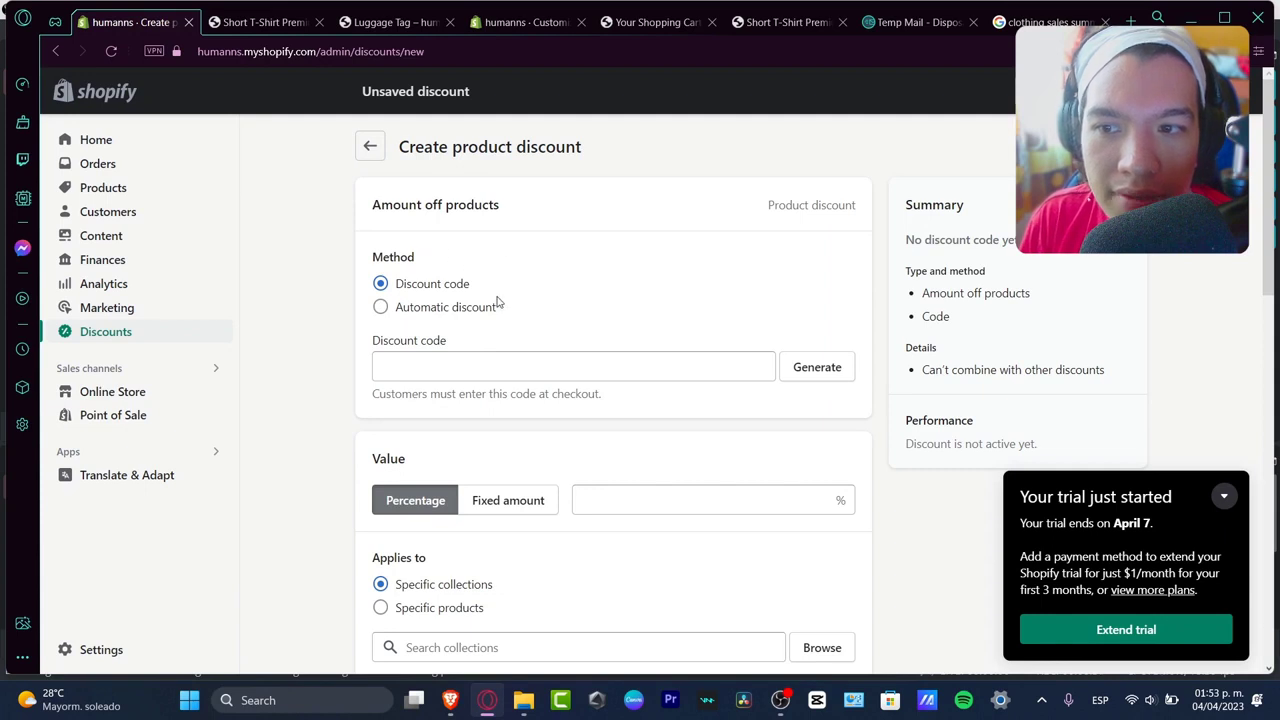
click(476, 307)
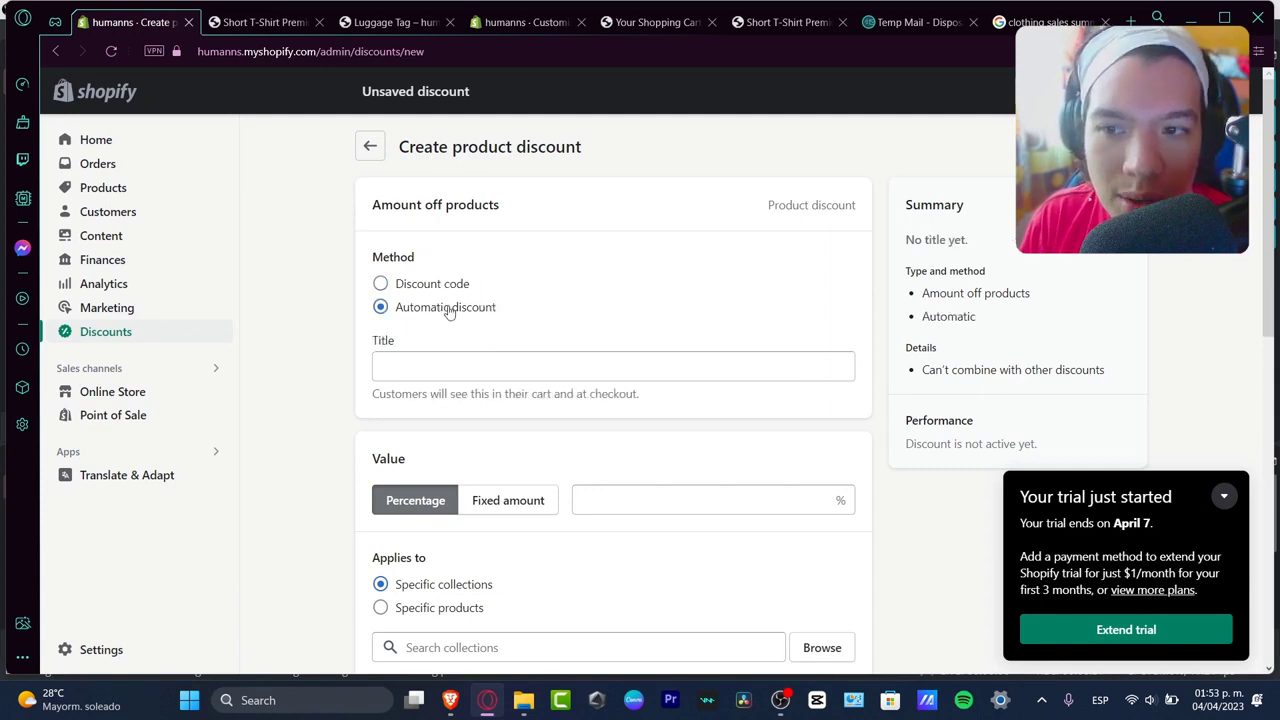
click(496, 360)
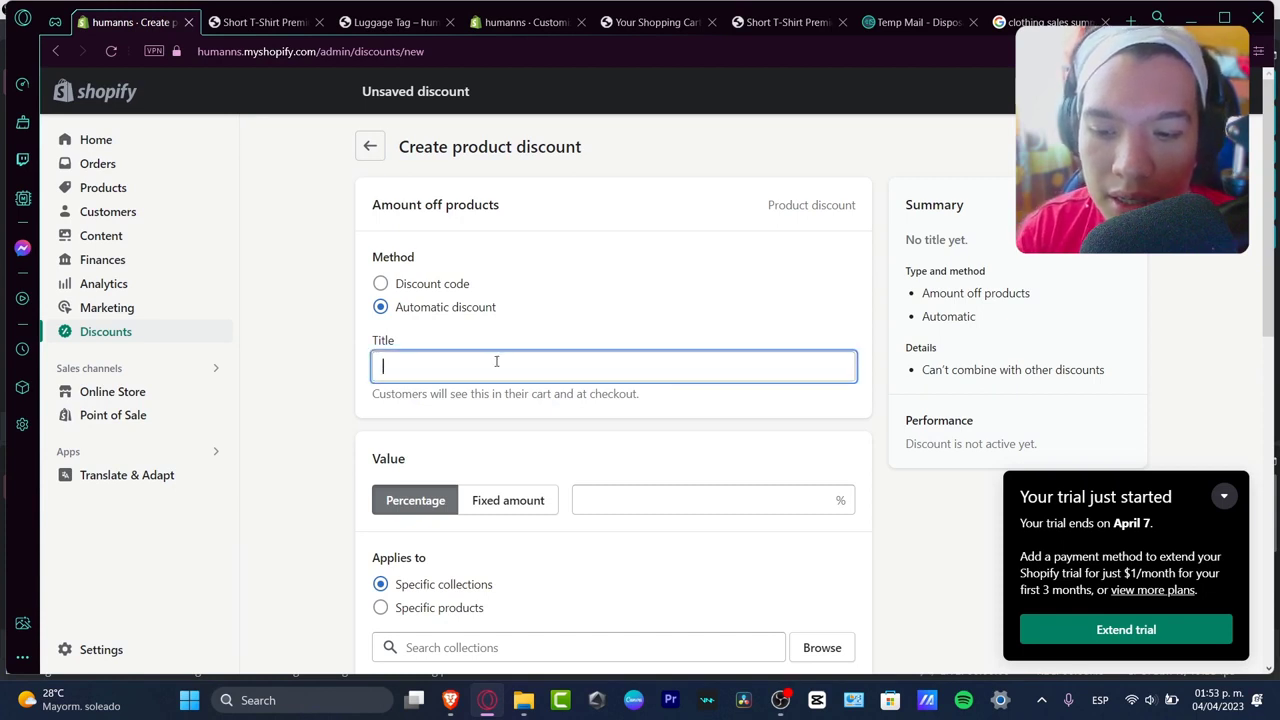
text(10% Off)
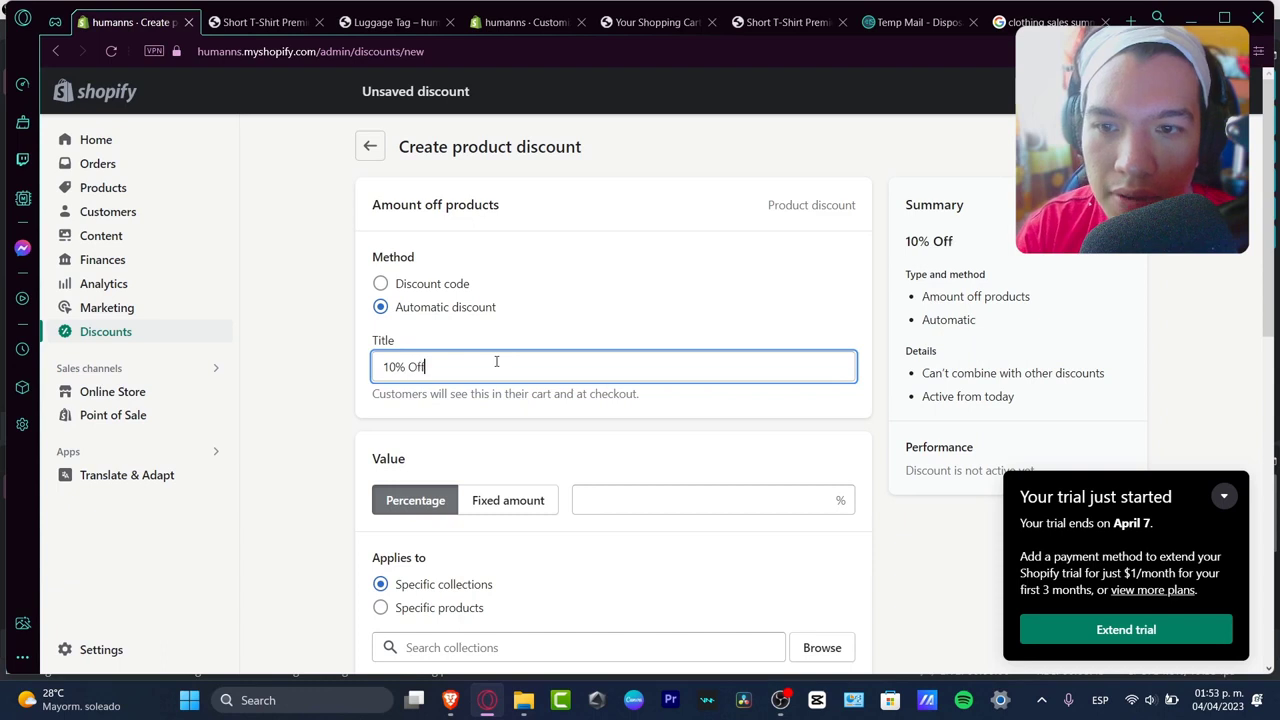
Set the product discount's percentage value to 10%
scroll(643, 463, down, 3)
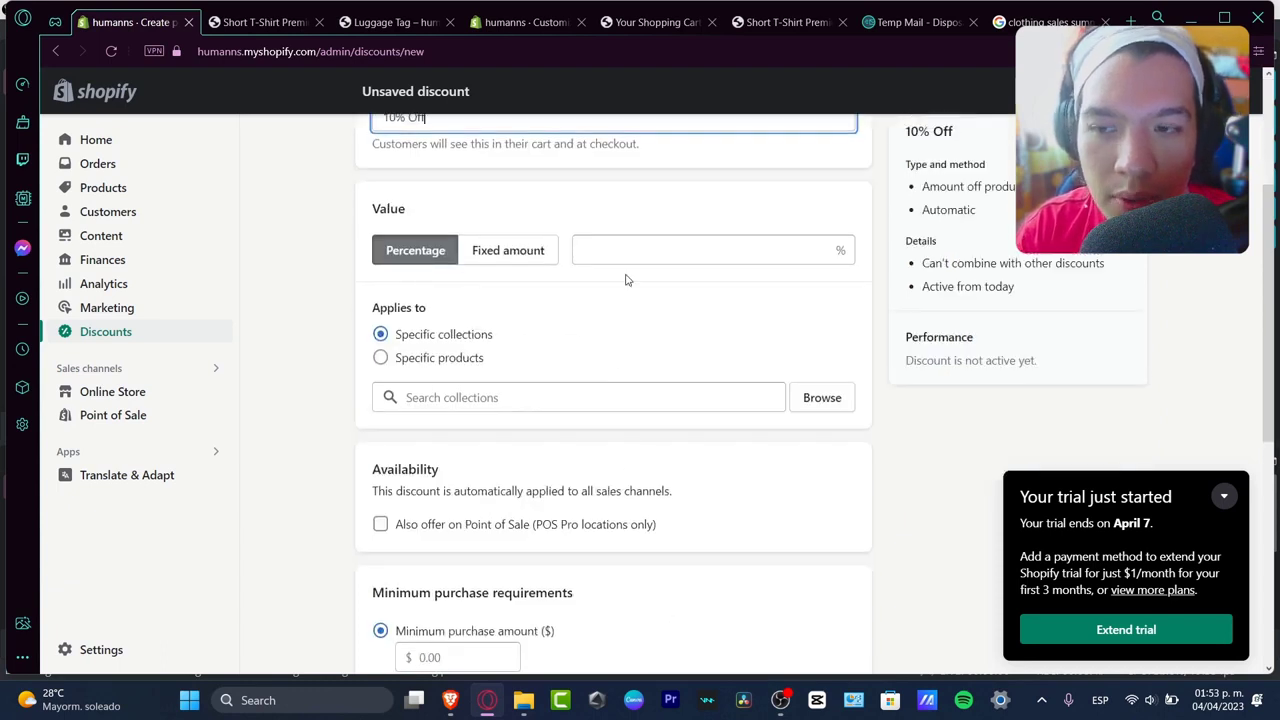
click(651, 255)
text(10)
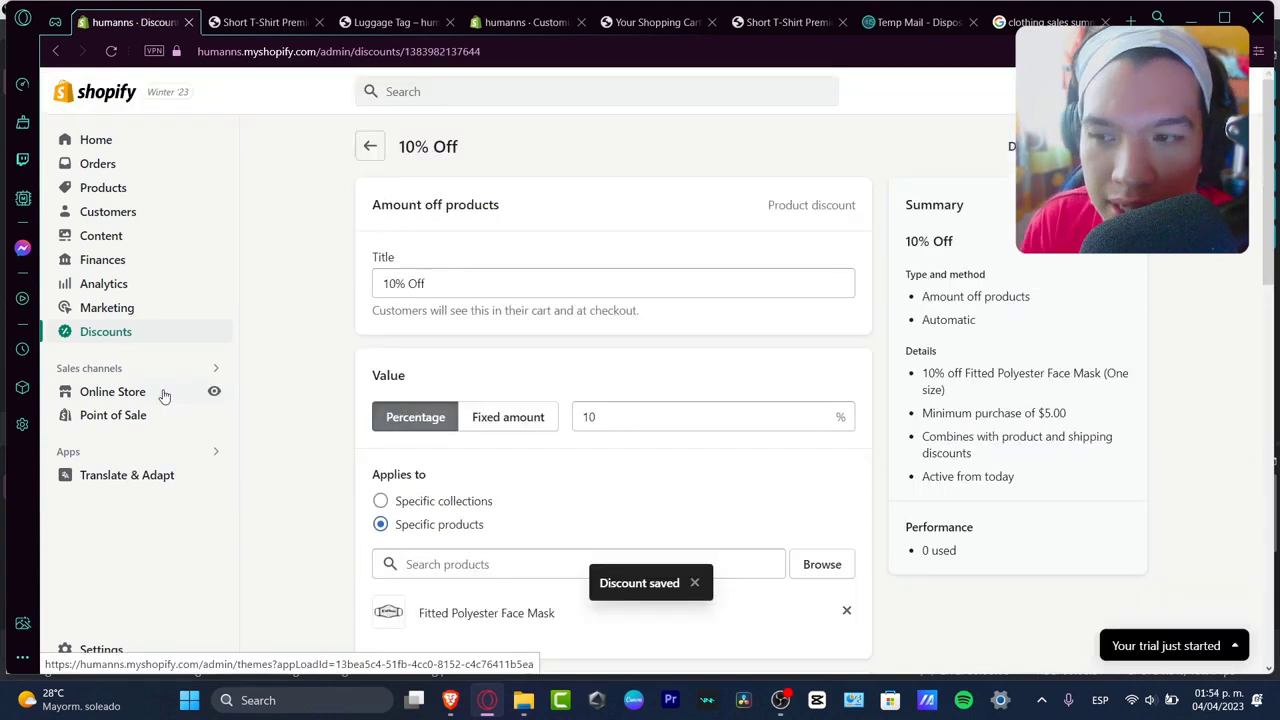
Open the Dawn theme for customization and check the Fitted Polyester Face Mask in the home page's featured products
click(163, 393)
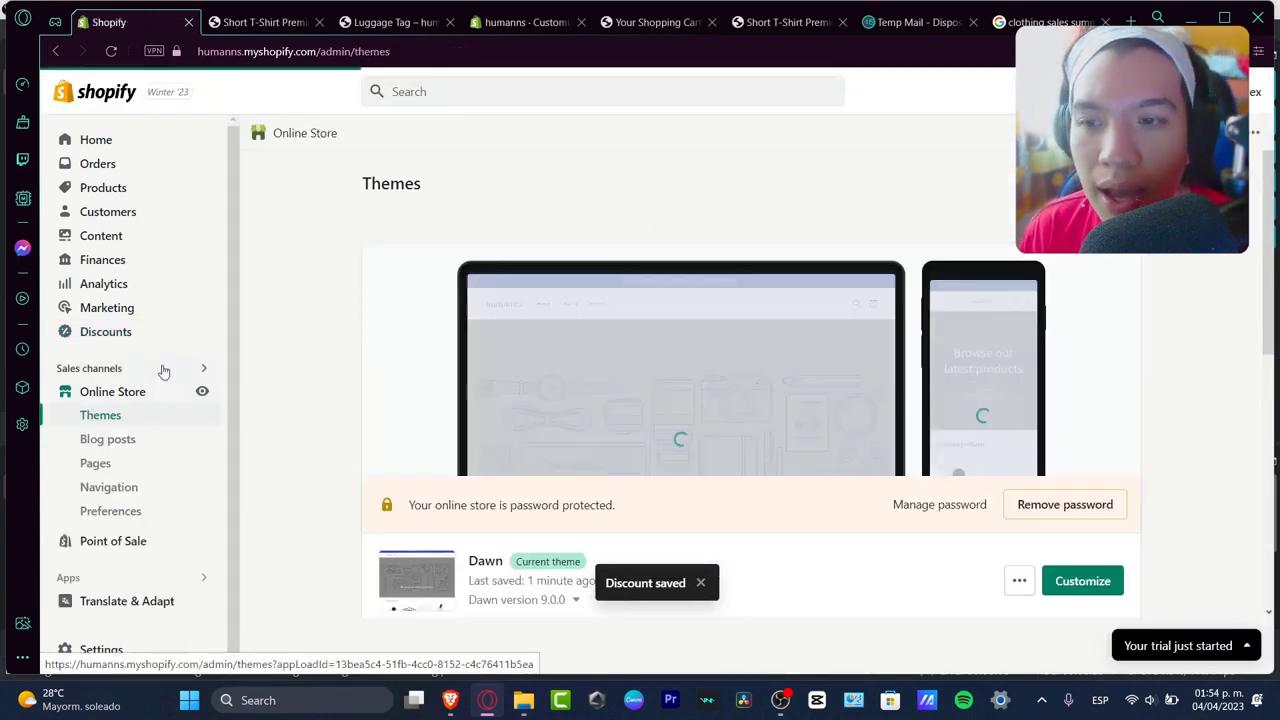
click(1112, 581)
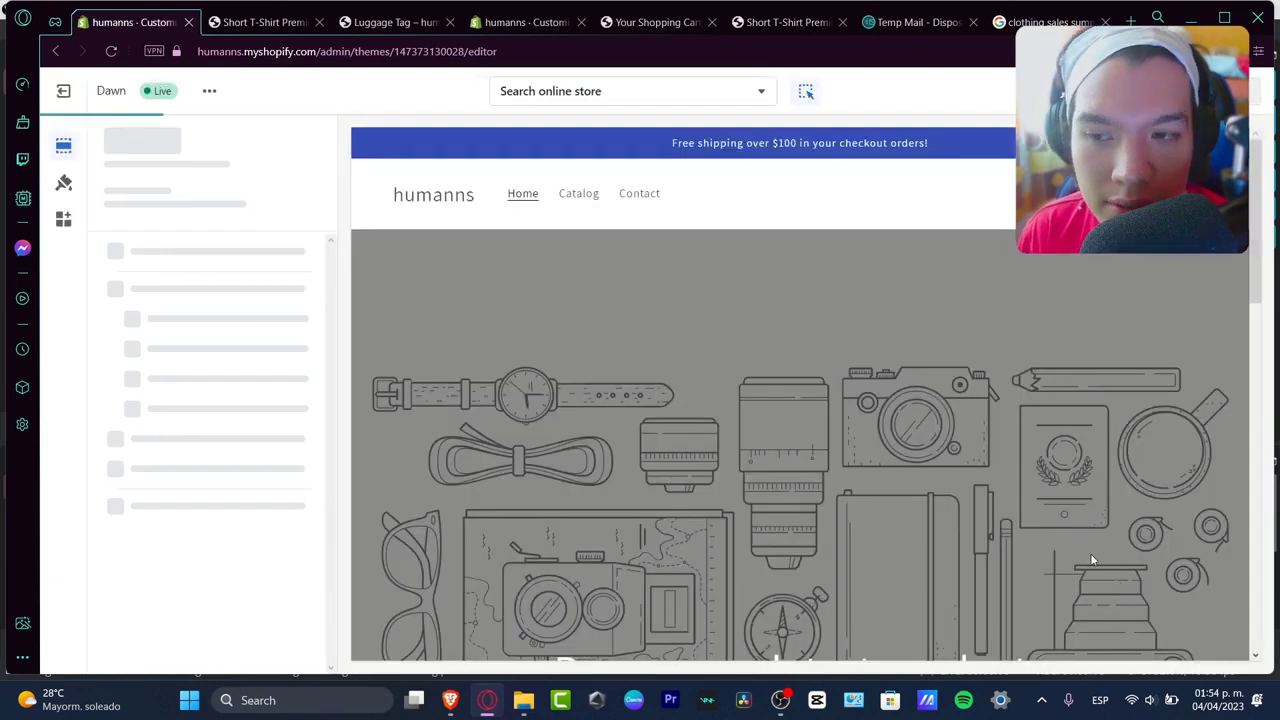
scroll(922, 416, down, 5)
scroll(922, 420, down, 3)
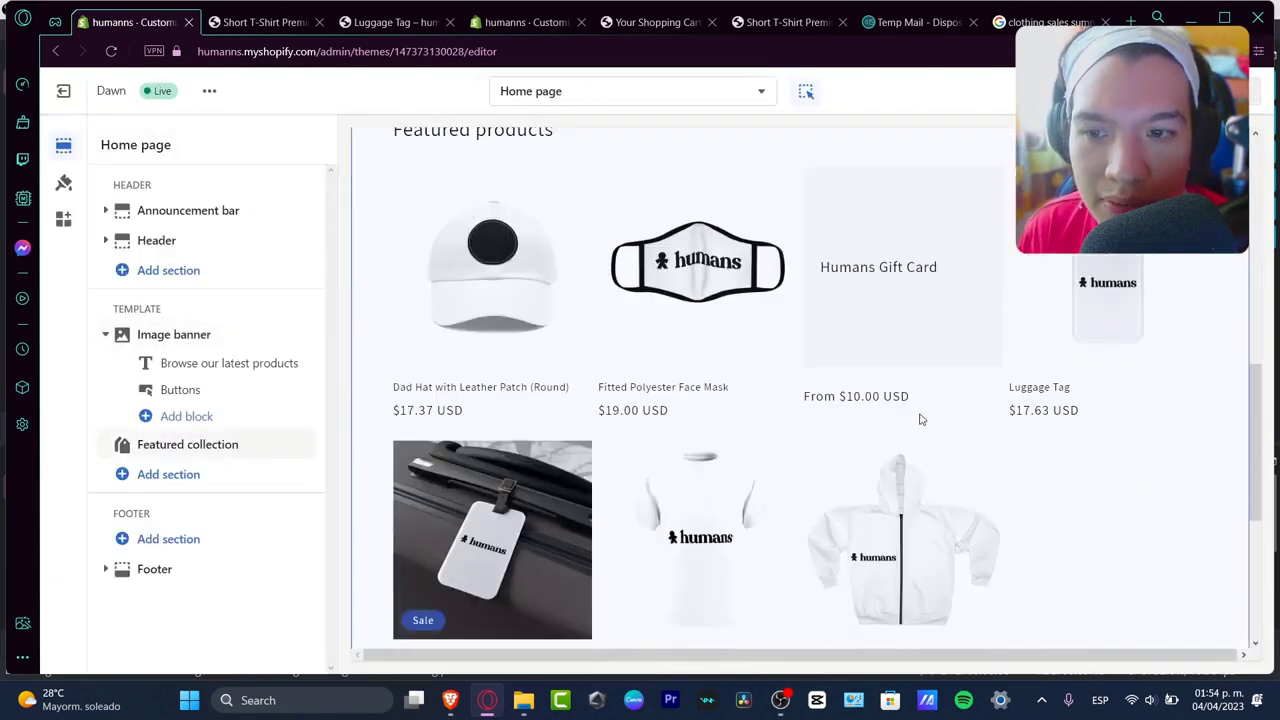
click(713, 277)
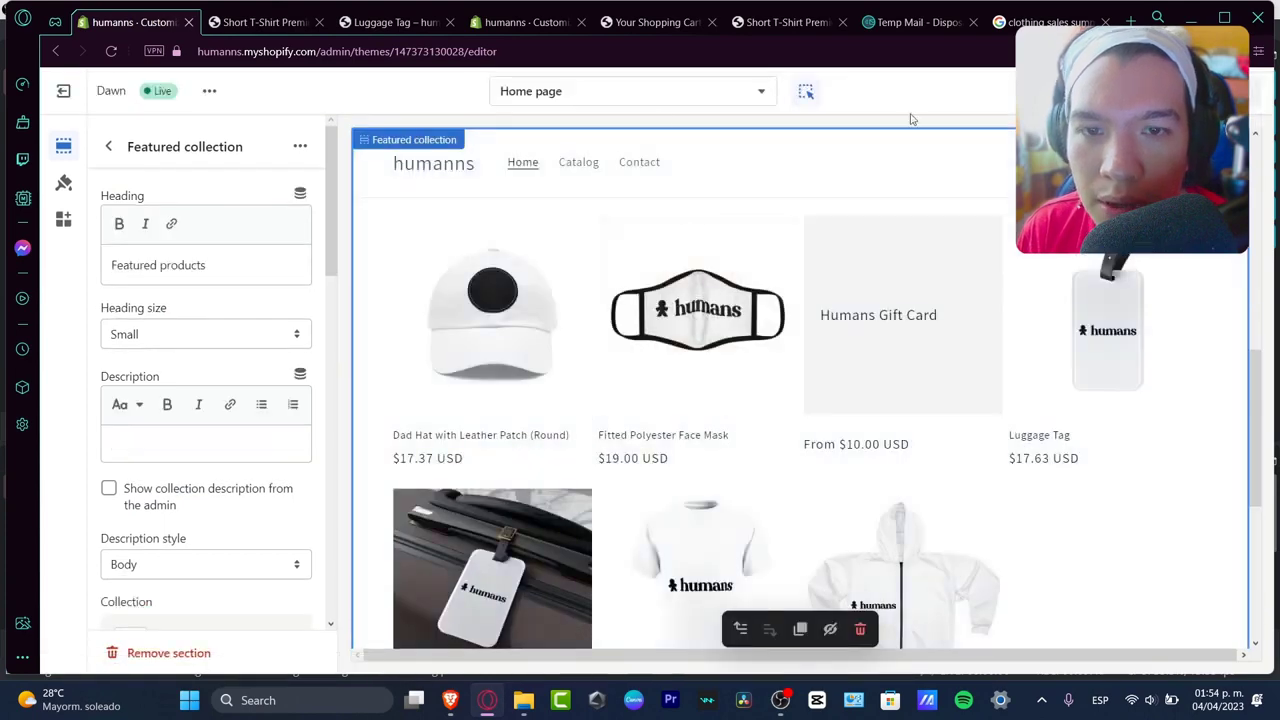
View the store's cart and examine the discount label on the Fitted Polyester Face Mask
click(209, 91)
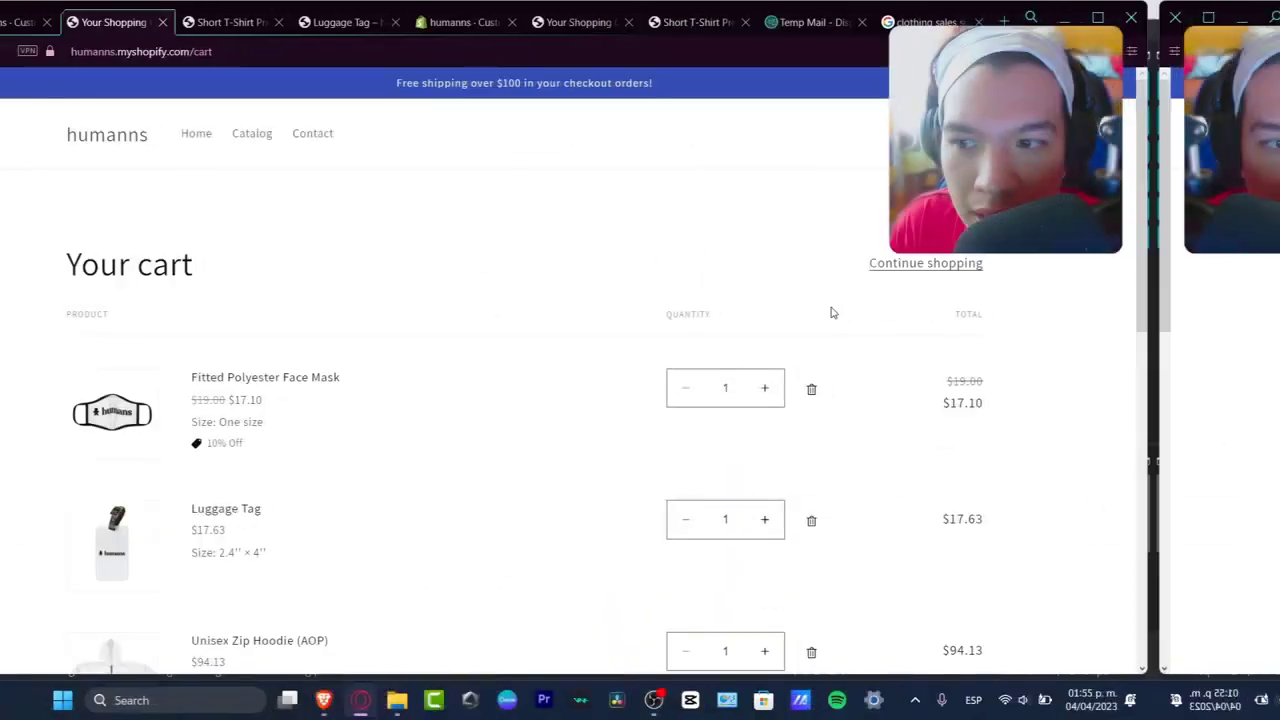
drag(394, 457, 320, 448)
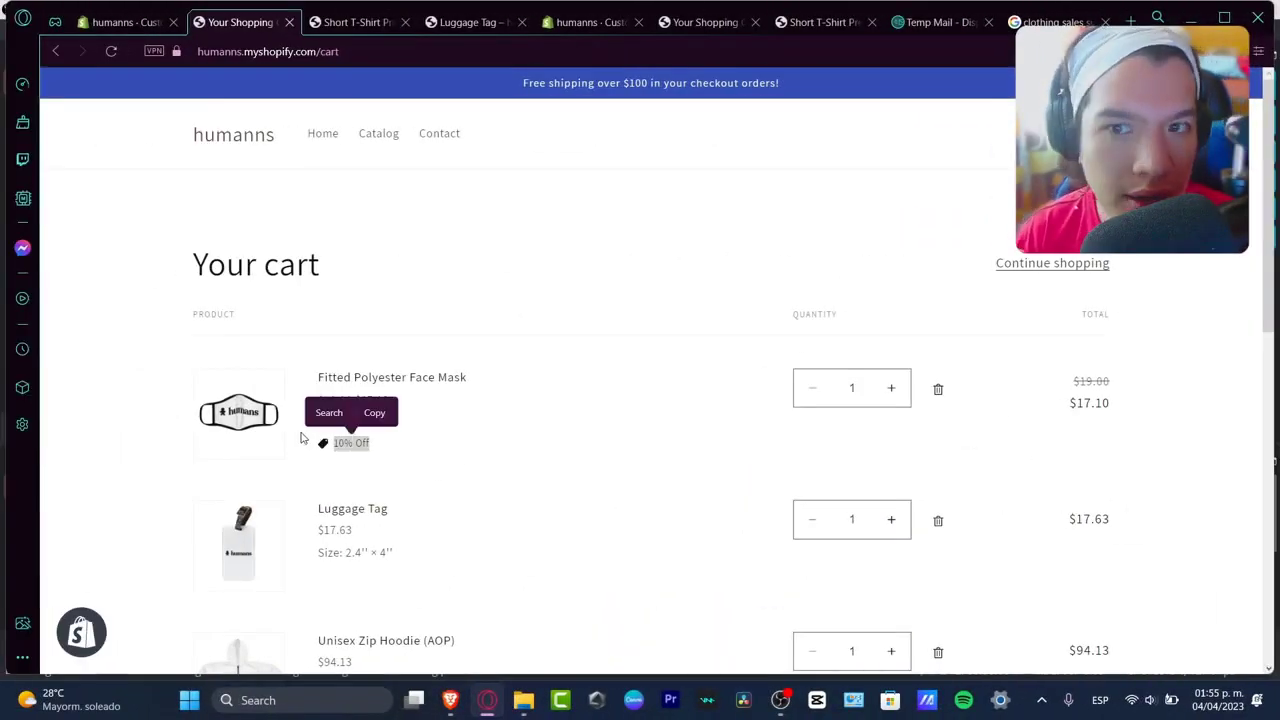
click(405, 448)
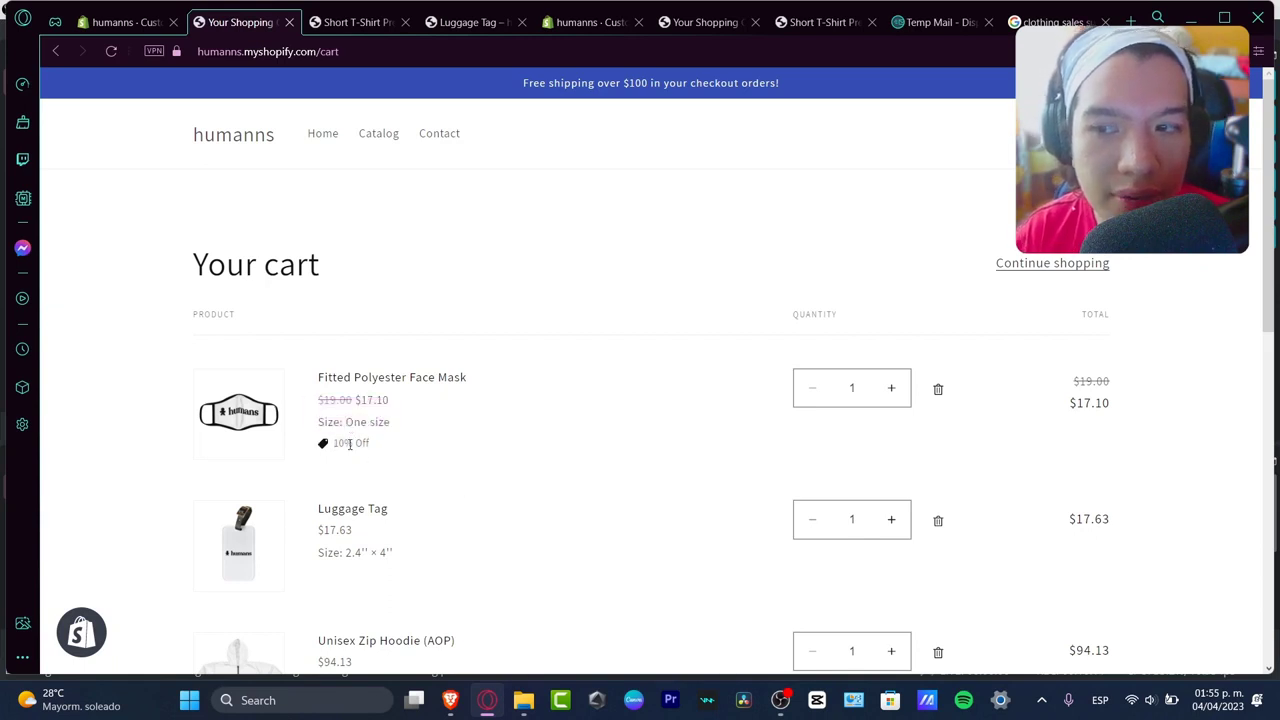